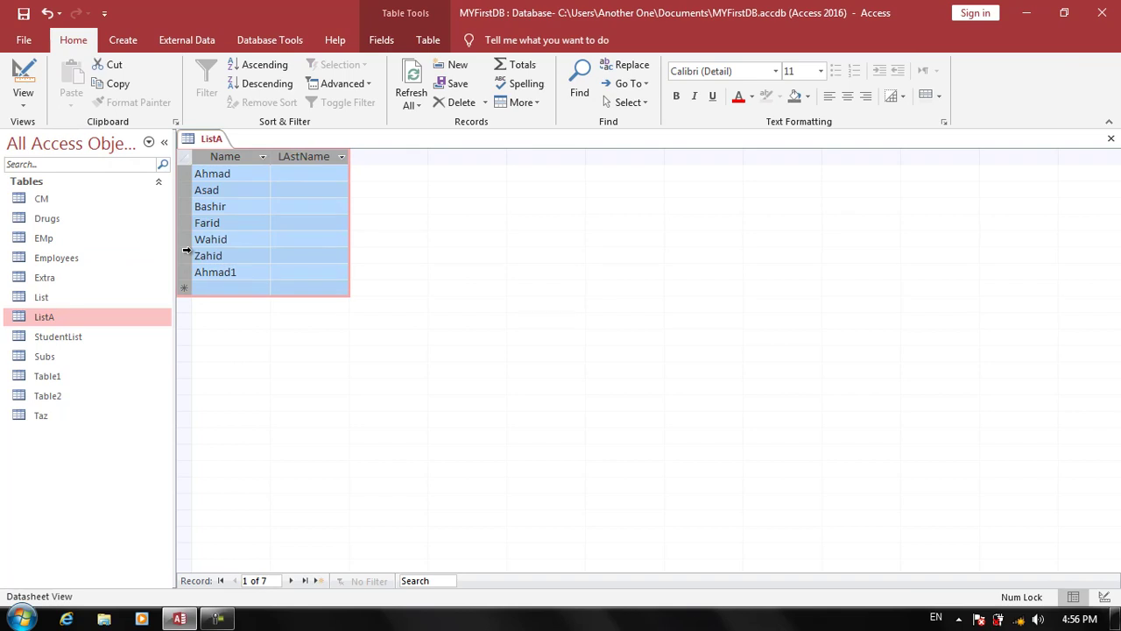
- Confirm deleting all selected ListA records and set the Name field's Text Align property to Right, saving the table
key(Return)
click(16, 70)
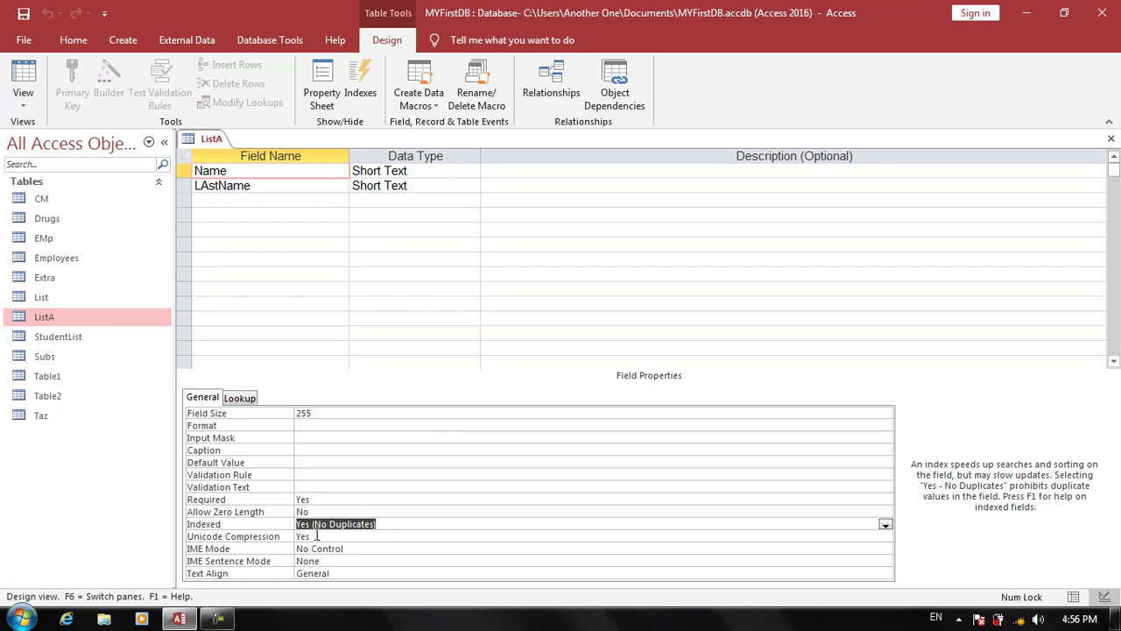
click(288, 575)
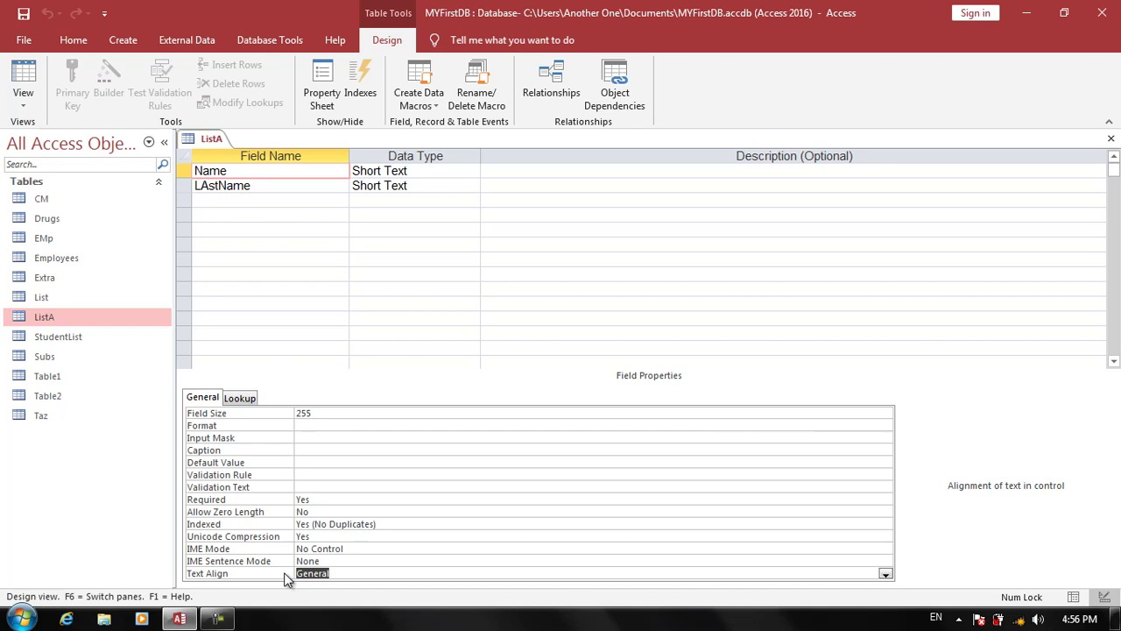
click(886, 574)
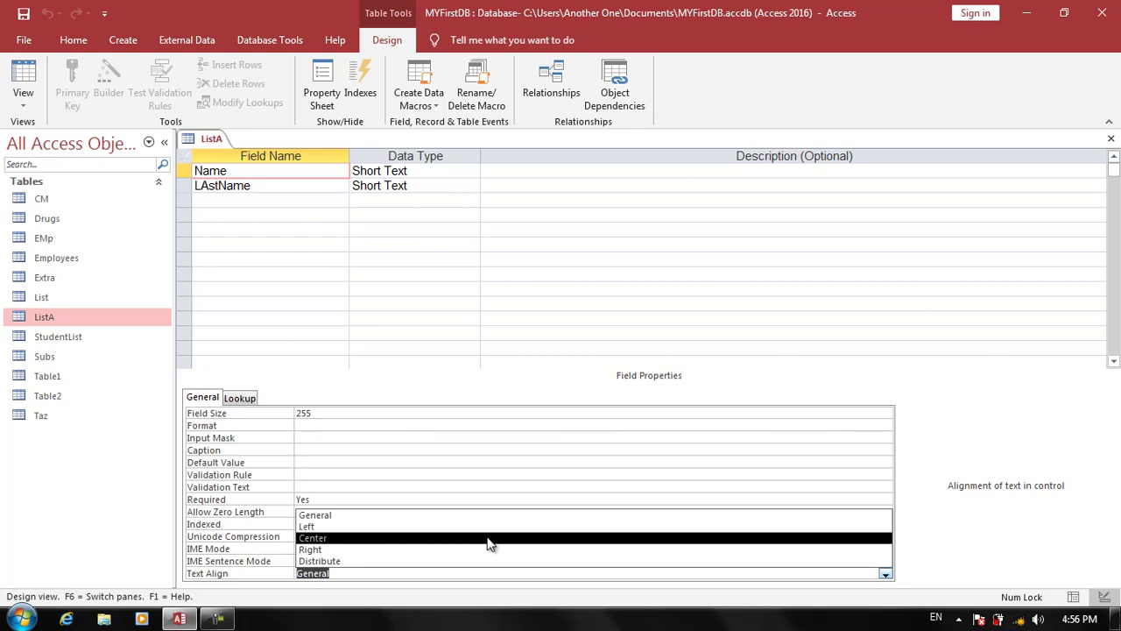
click(489, 550)
key(ctrl+s)
click(24, 83)
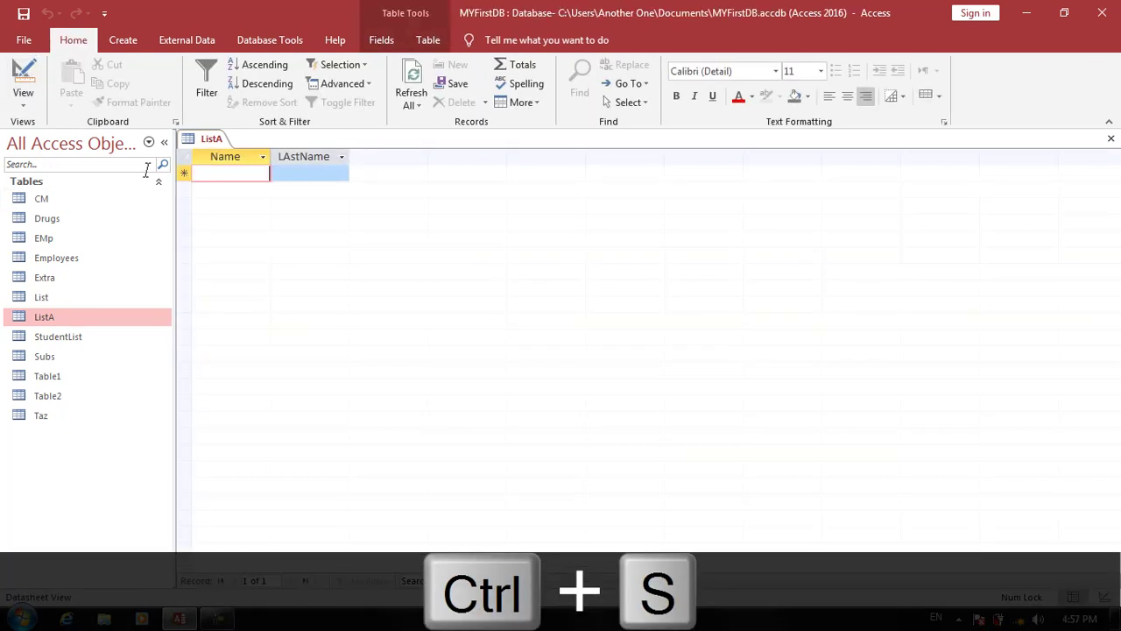
- Add two records to ListA by entering a different first name in each Name cell, leaving LAstName empty
text(Ahmad)
key(Tab)
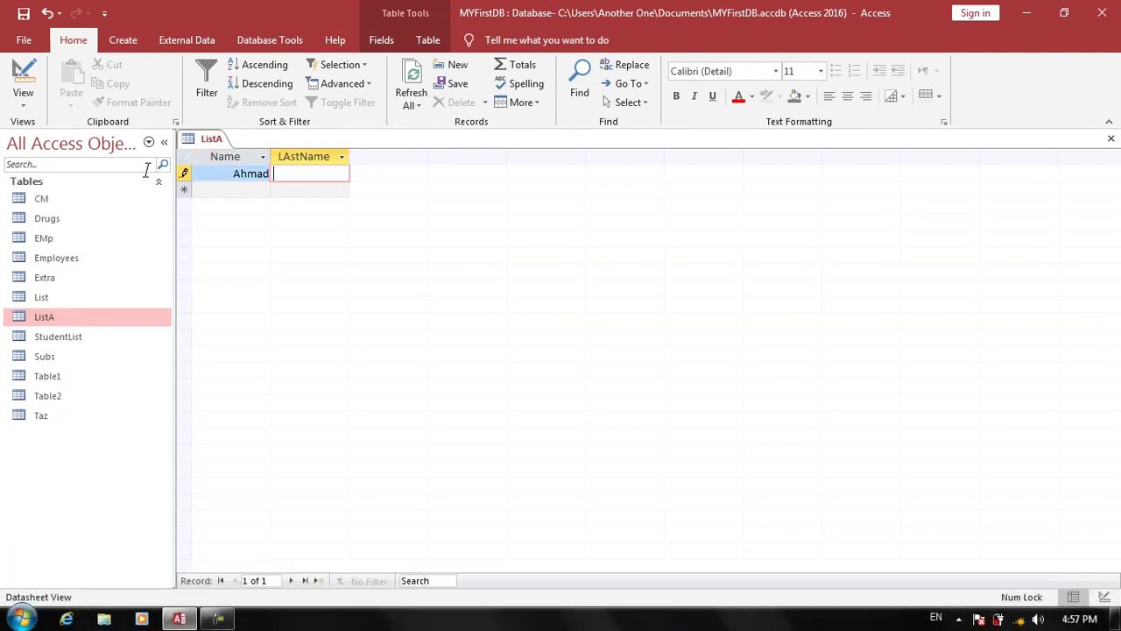
key(Tab)
text(Wahid)
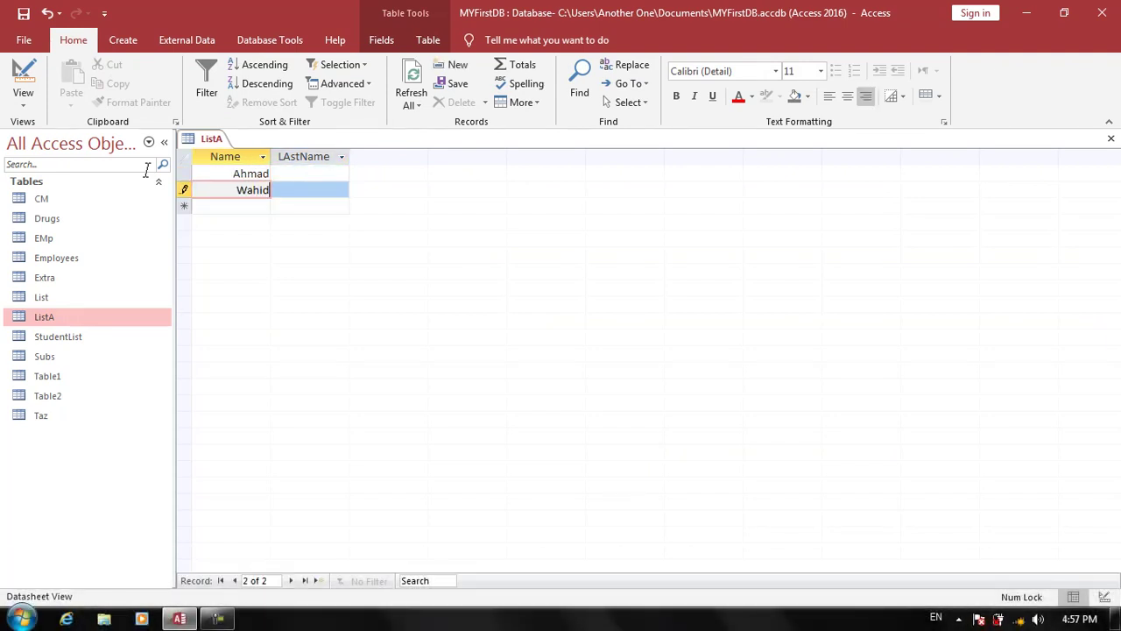
key(Tab)
key(Tab)
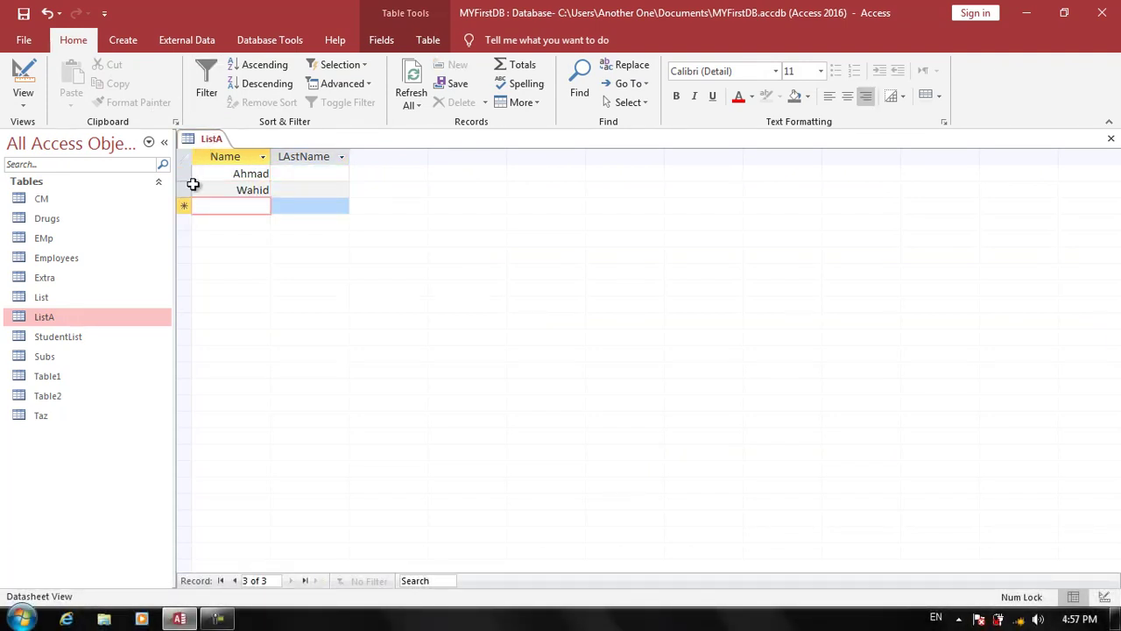
- Set the Name field's Text Align to Distribute, save, and widen the Name column to about three times its width in the datasheet
click(23, 81)
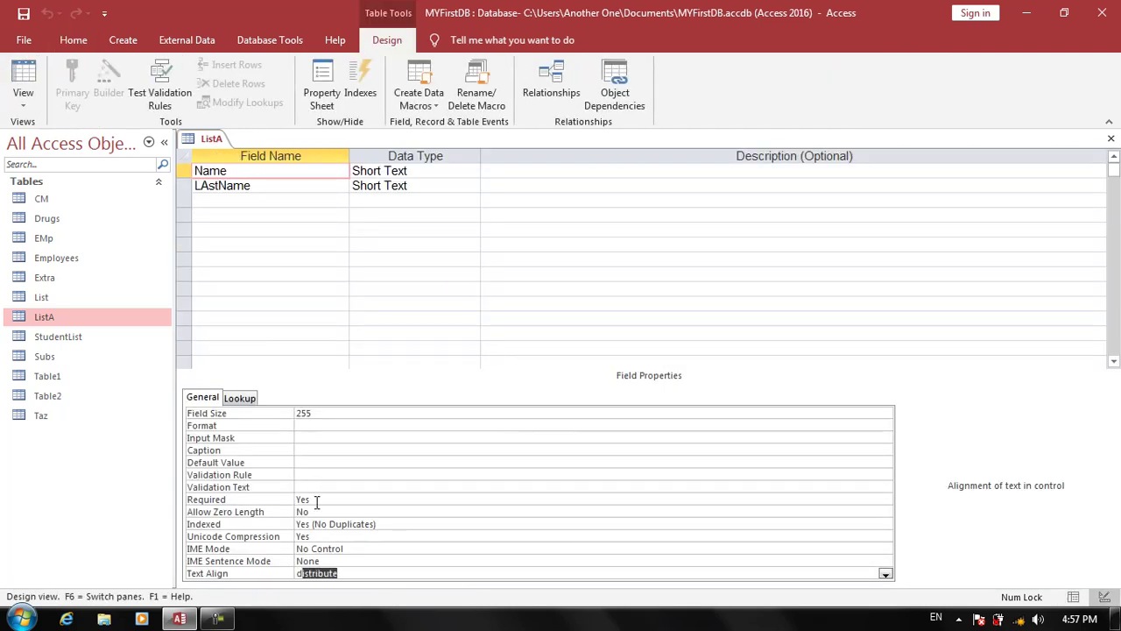
click(26, 88)
key(Return)
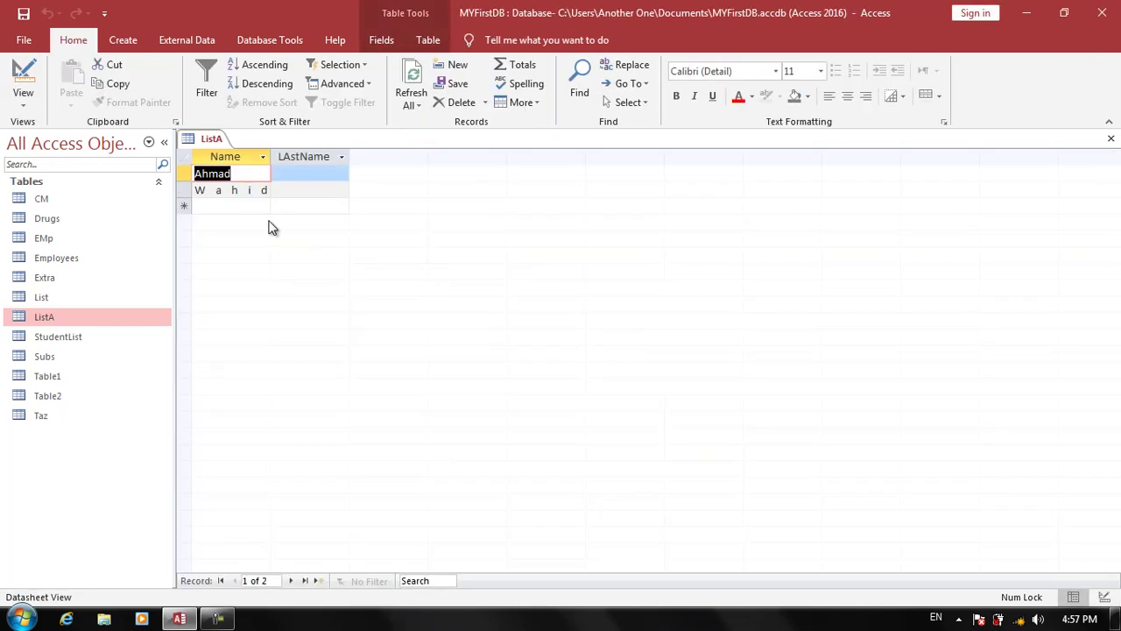
click(262, 208)
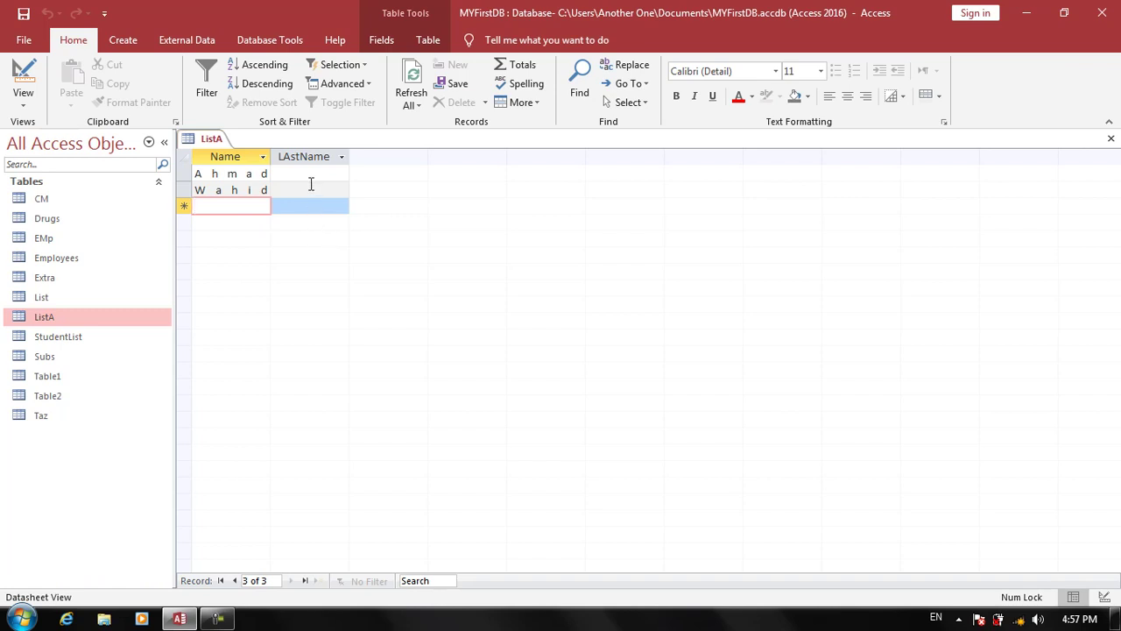
drag(271, 156, 441, 187)
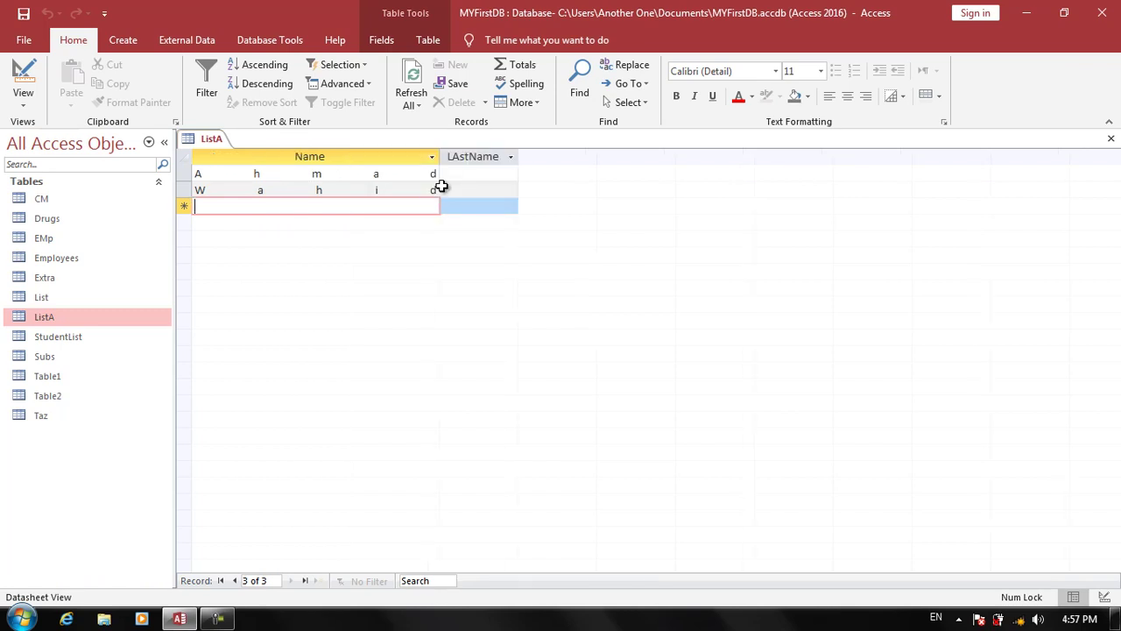
- Add a third field named Date with the Date/Time data type to the ListA table design
click(23, 92)
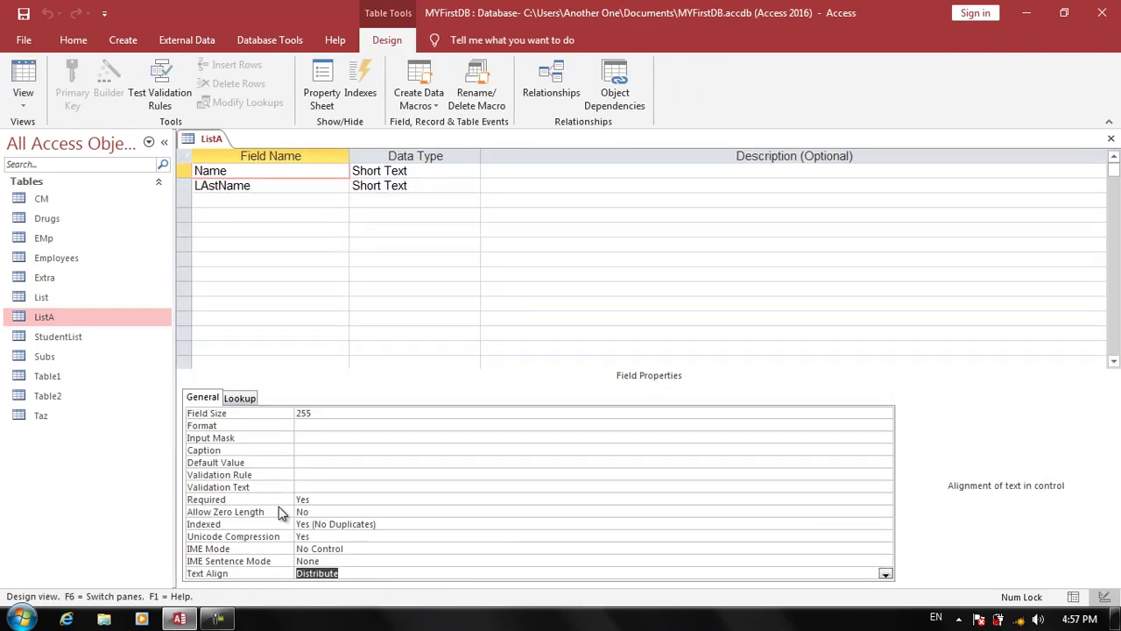
click(208, 186)
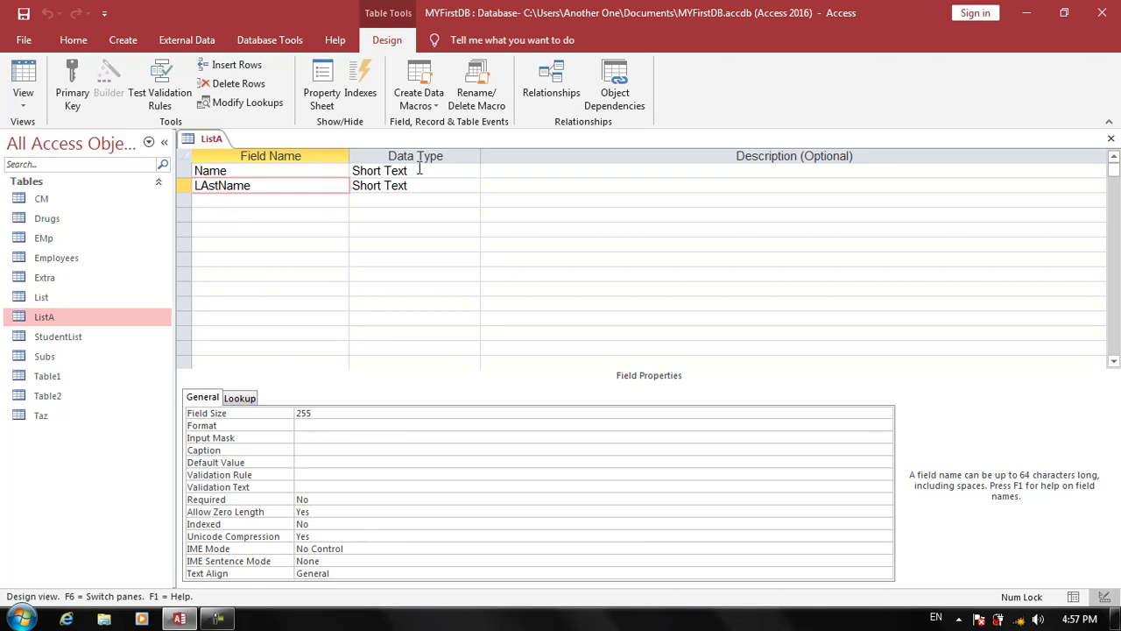
click(312, 202)
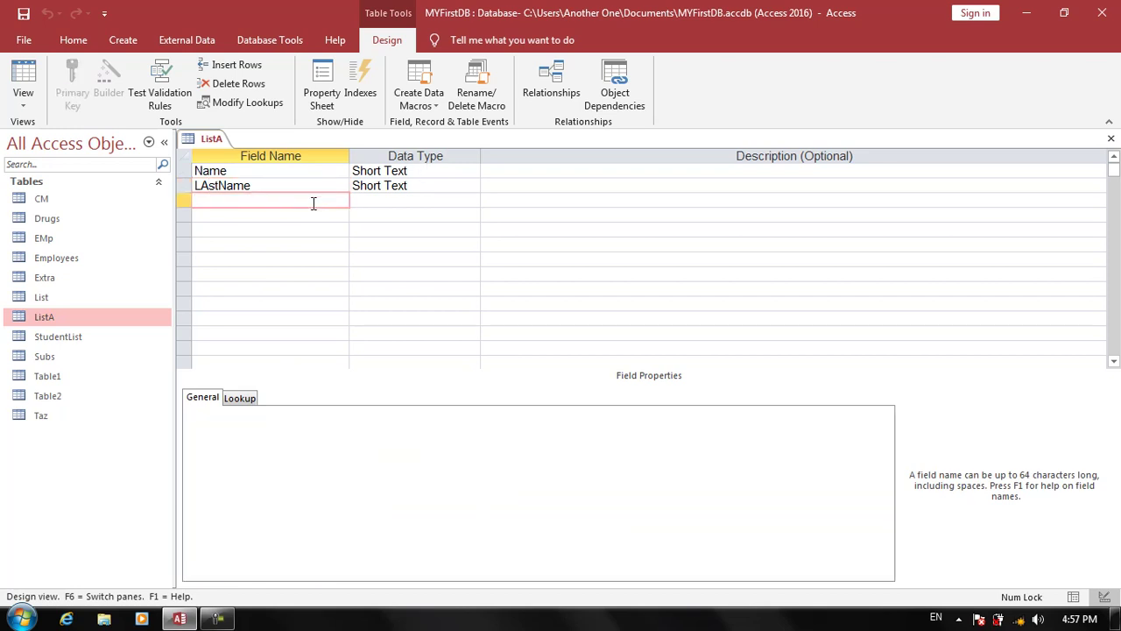
text(Date)
key(Tab)
key(Return)
text(d)
key(Tab)
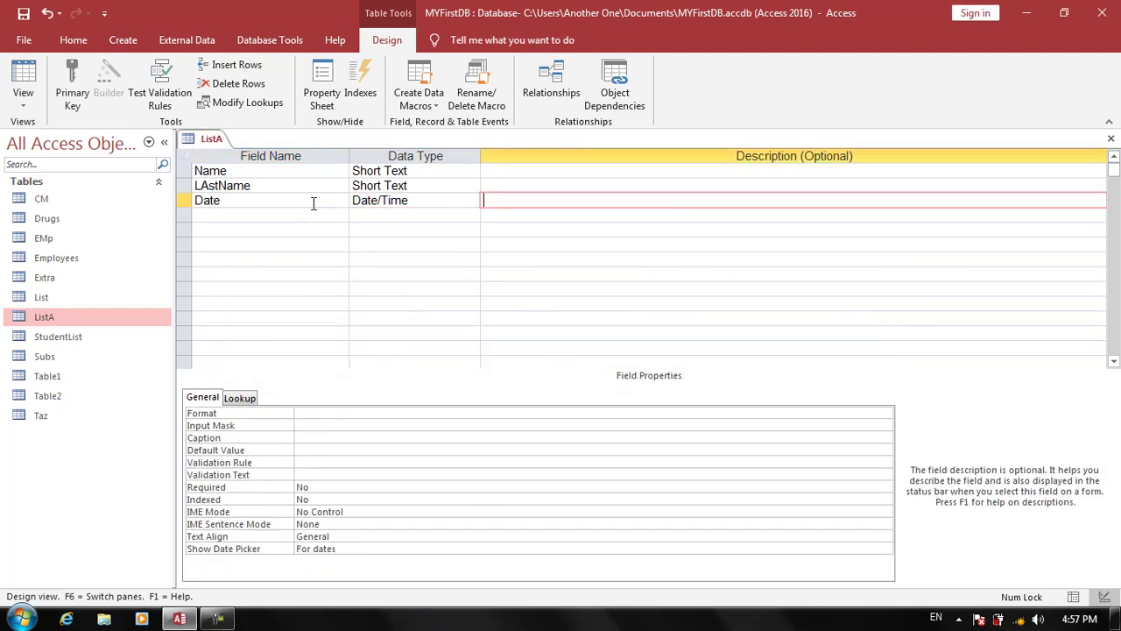
key(shift+Tab)
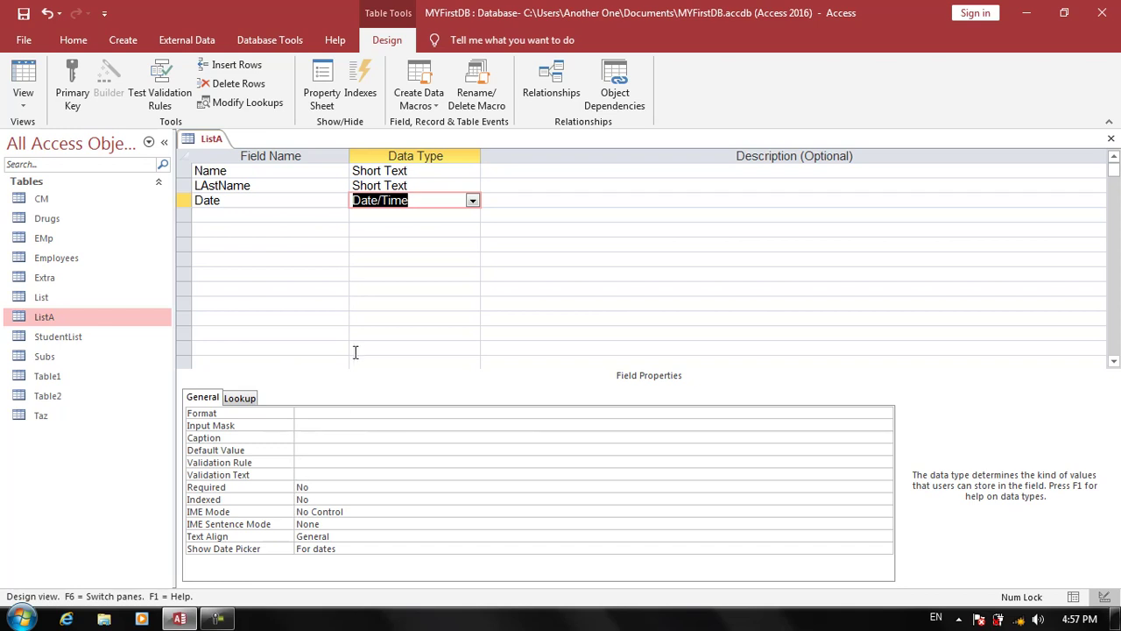
click(380, 312)
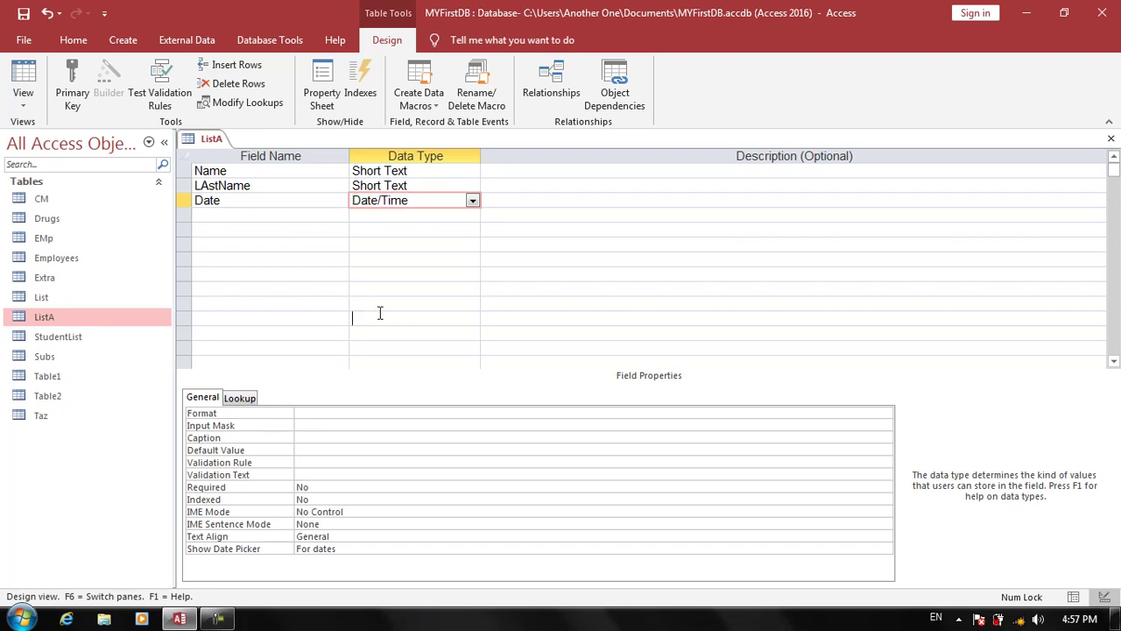
click(289, 200)
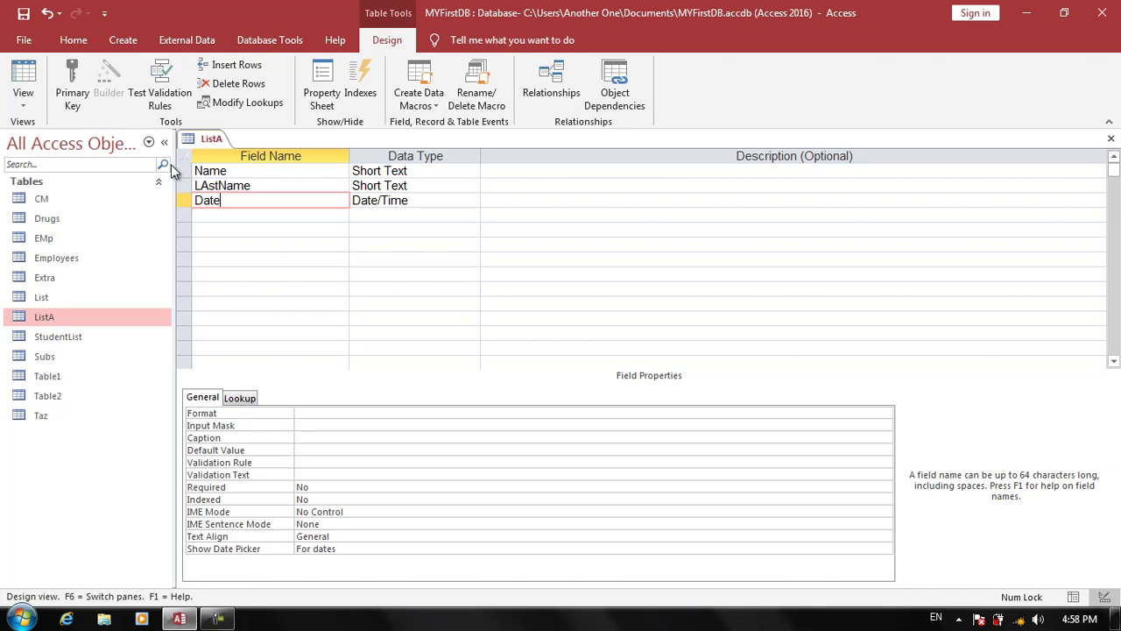
- Save the table design and fill the first record's Date cell with today's date from the date picker
click(23, 79)
key(Return)
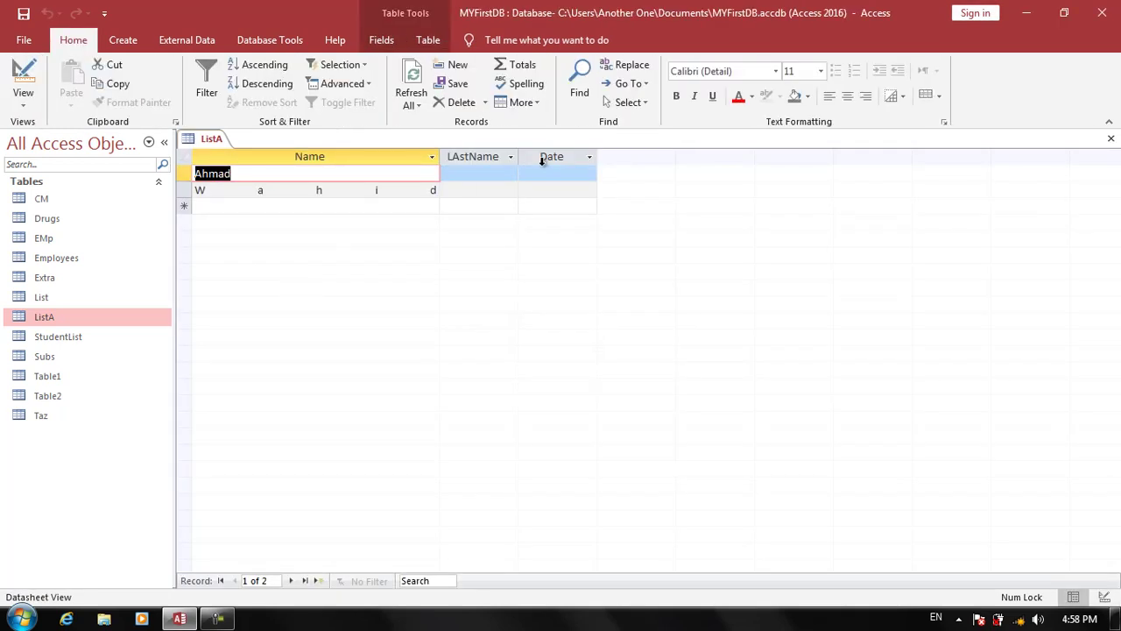
click(550, 170)
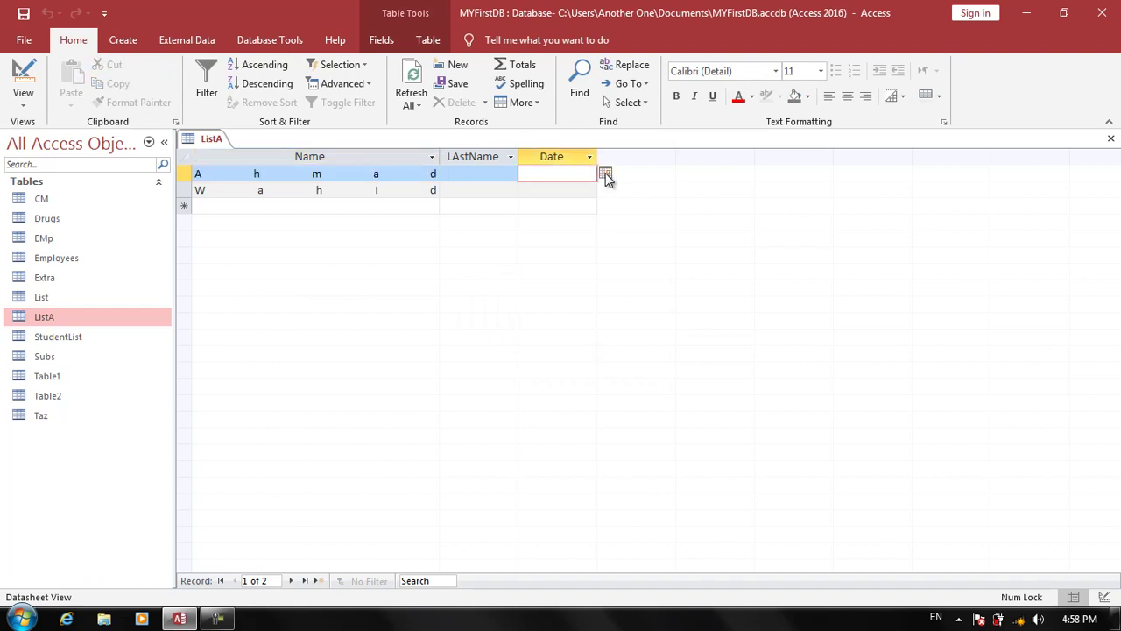
click(606, 174)
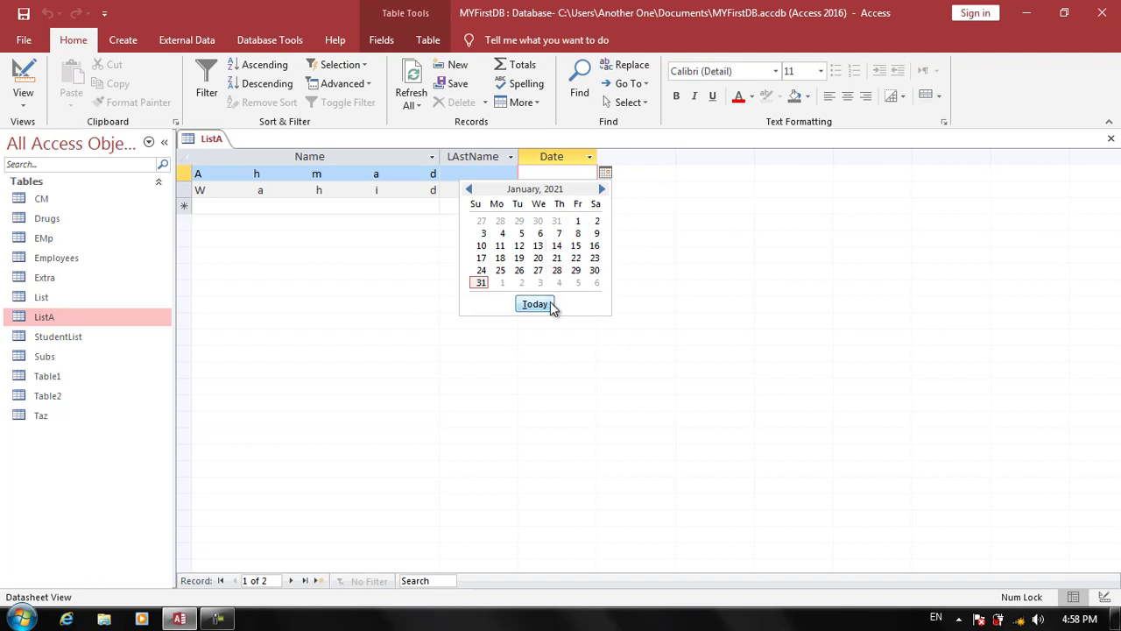
click(535, 304)
- Set the Date field's Show Date Picker property to Never, save, and check the second record's Date cell in the datasheet
click(23, 77)
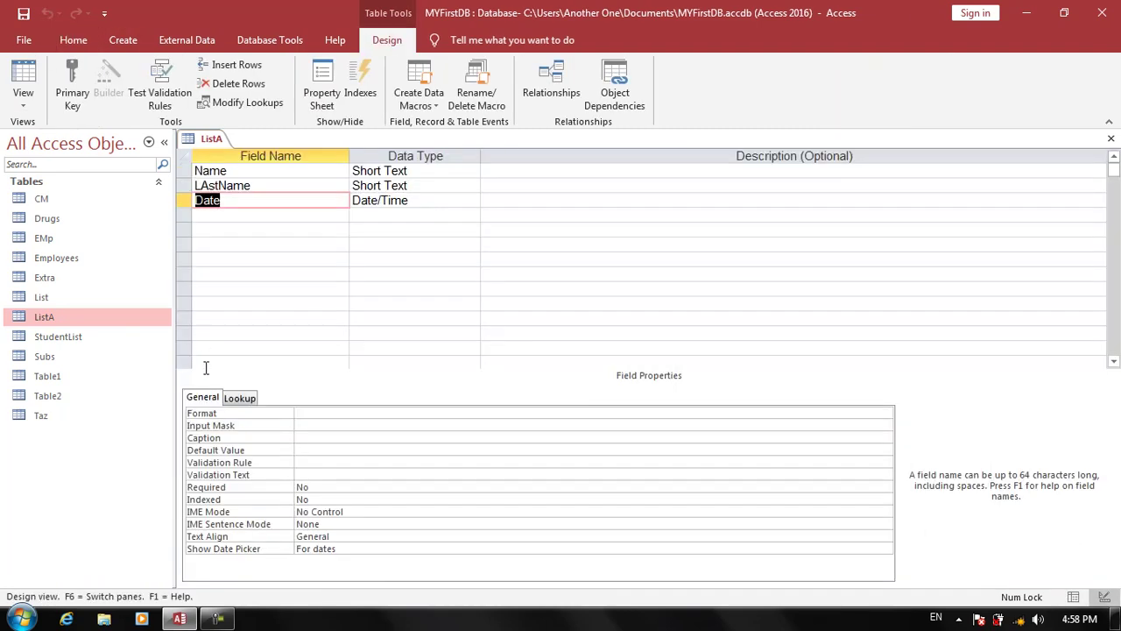
click(346, 546)
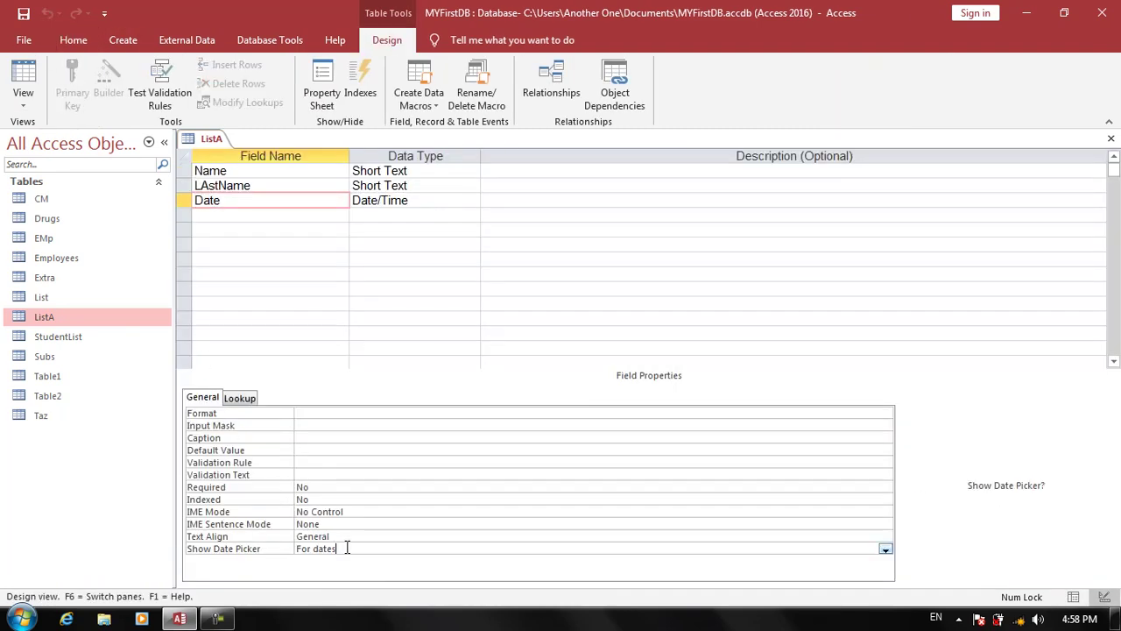
click(885, 553)
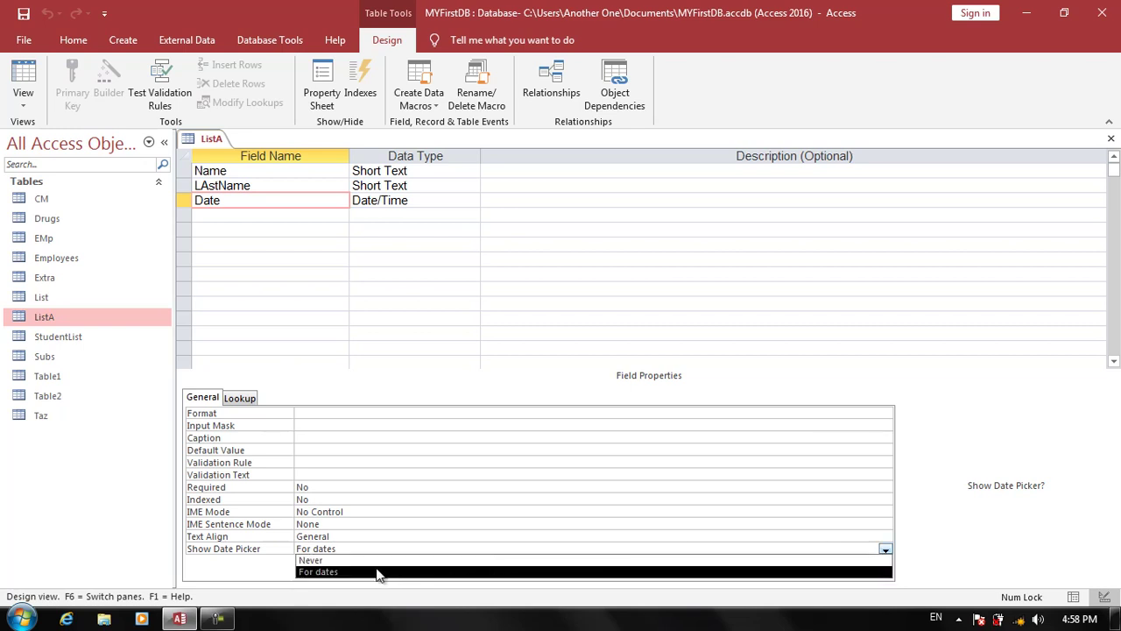
click(311, 560)
key(ctrl+s)
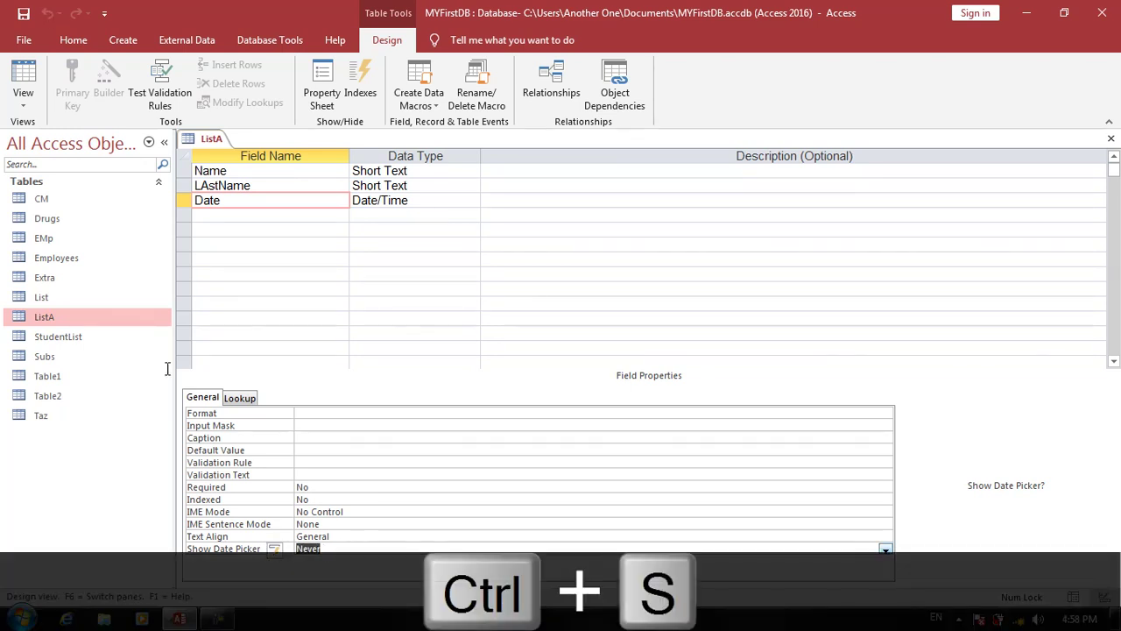
click(23, 77)
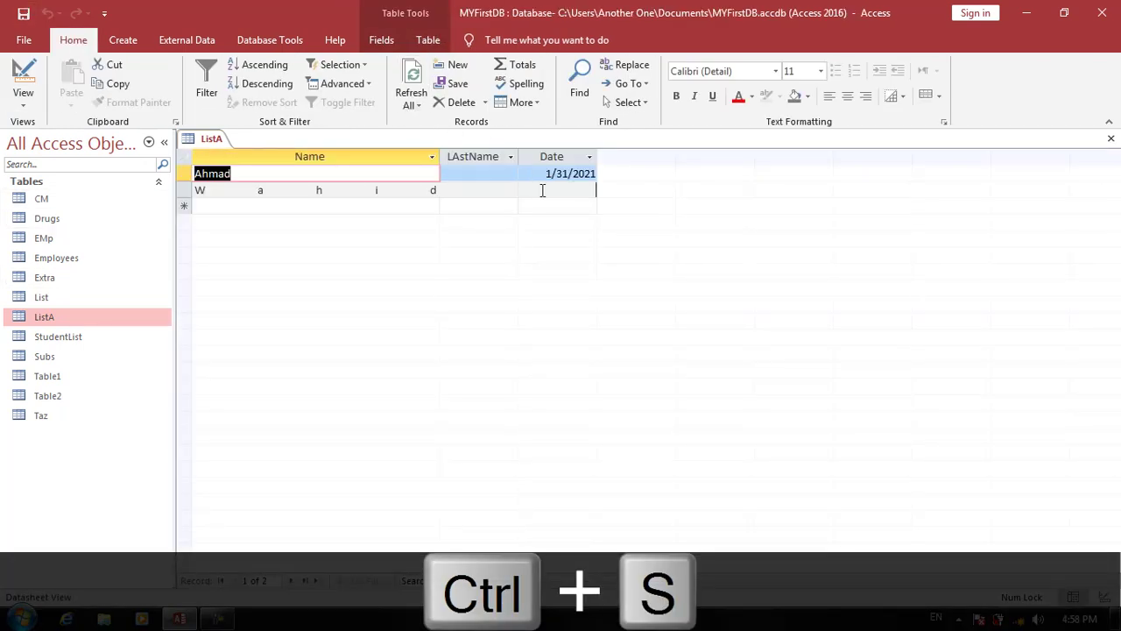
click(545, 189)
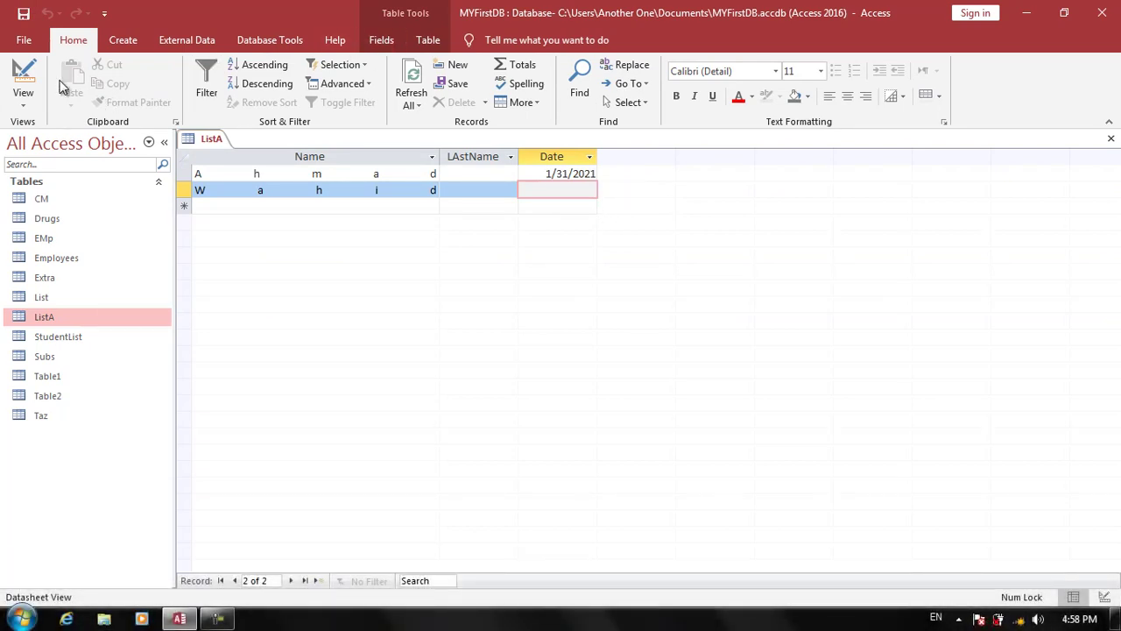
- Set the Date field's Format to Long Date, save, and fit the Date column to its contents in the datasheet
click(12, 77)
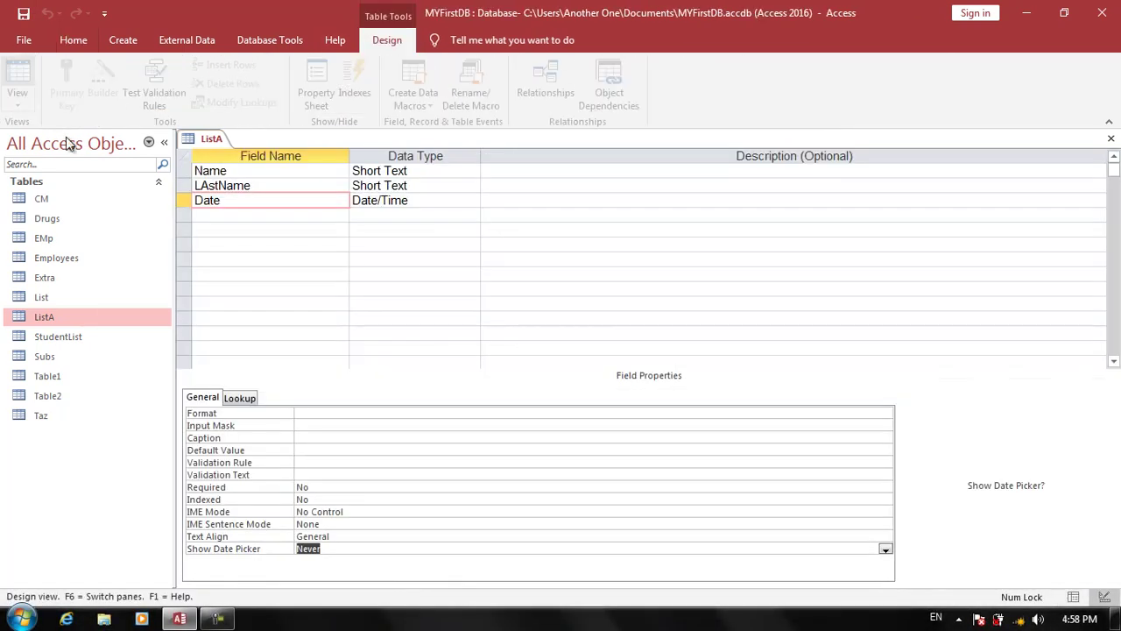
click(268, 414)
click(887, 412)
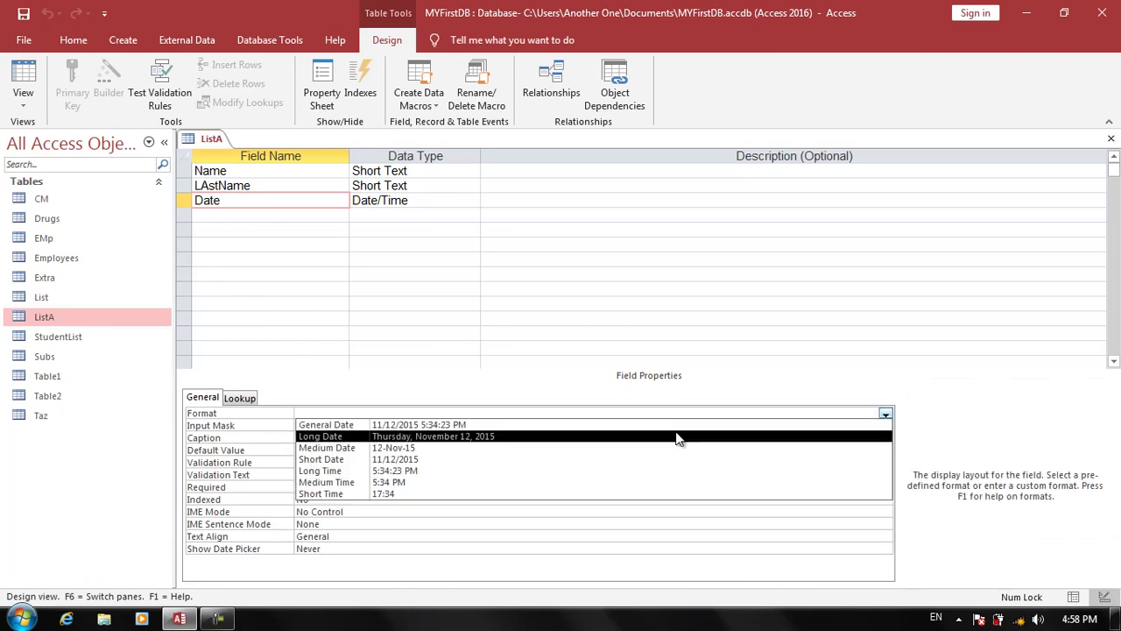
click(430, 438)
key(ctrl+s)
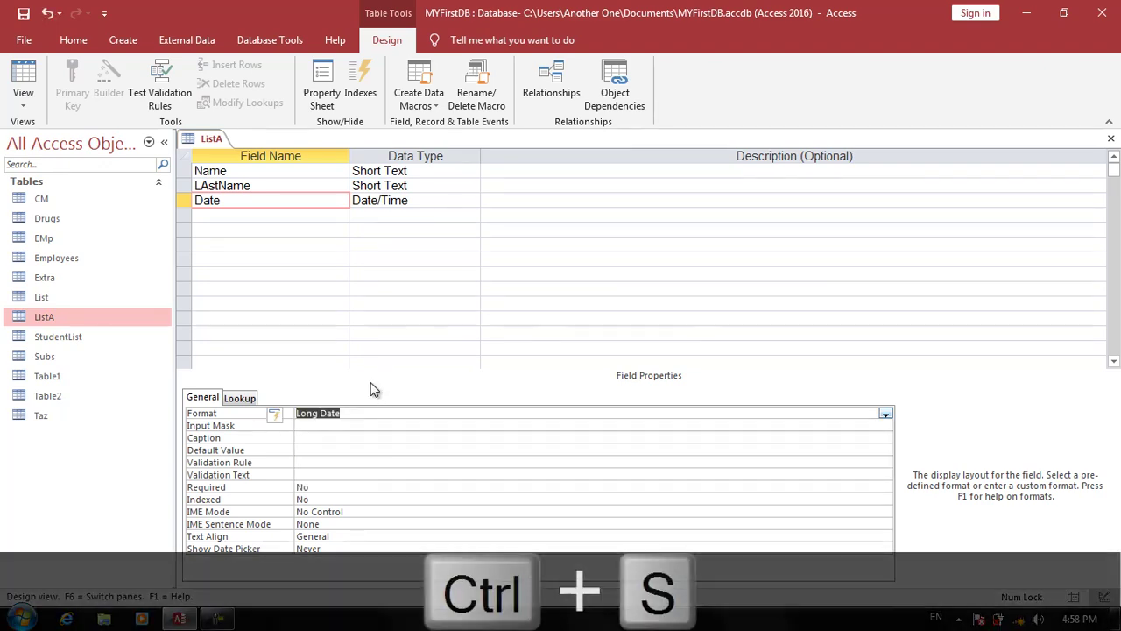
click(23, 80)
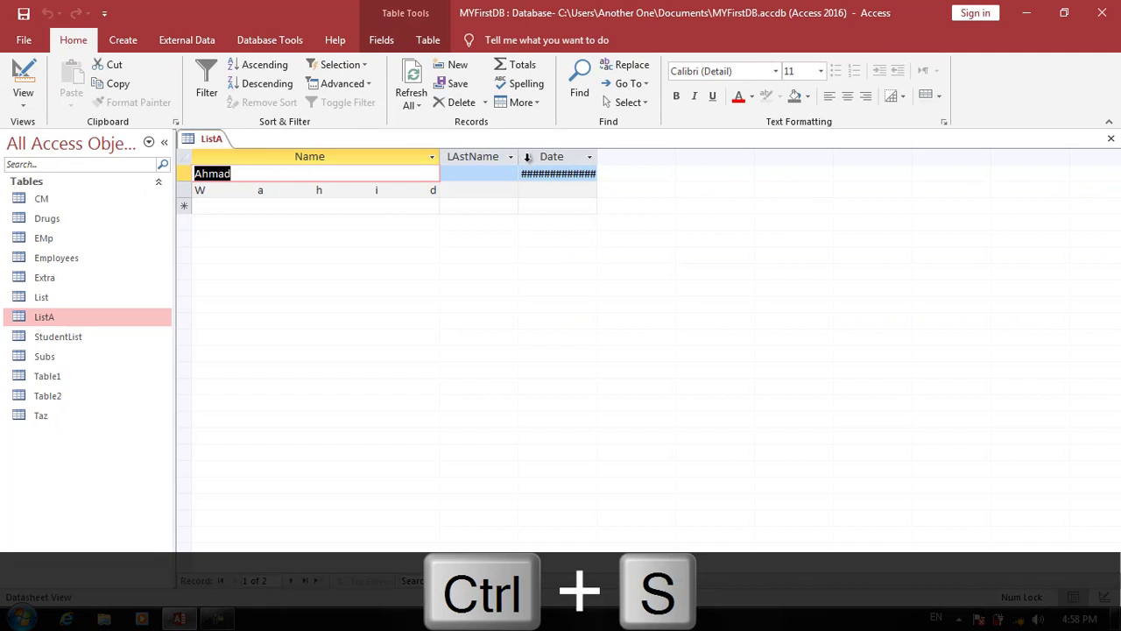
double_click(597, 156)
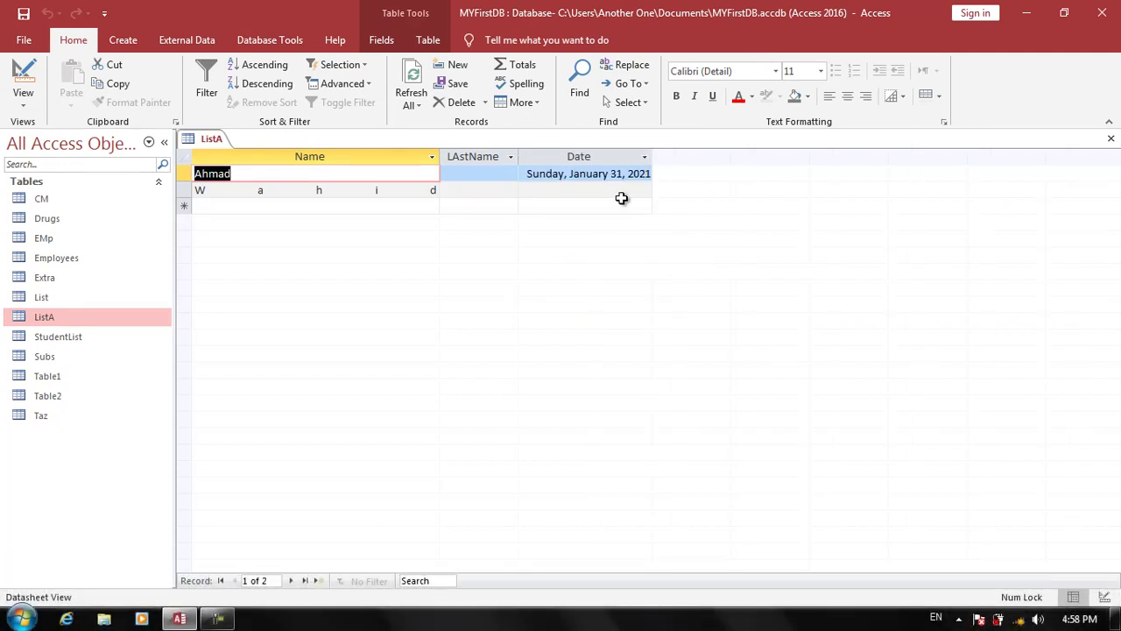
click(620, 191)
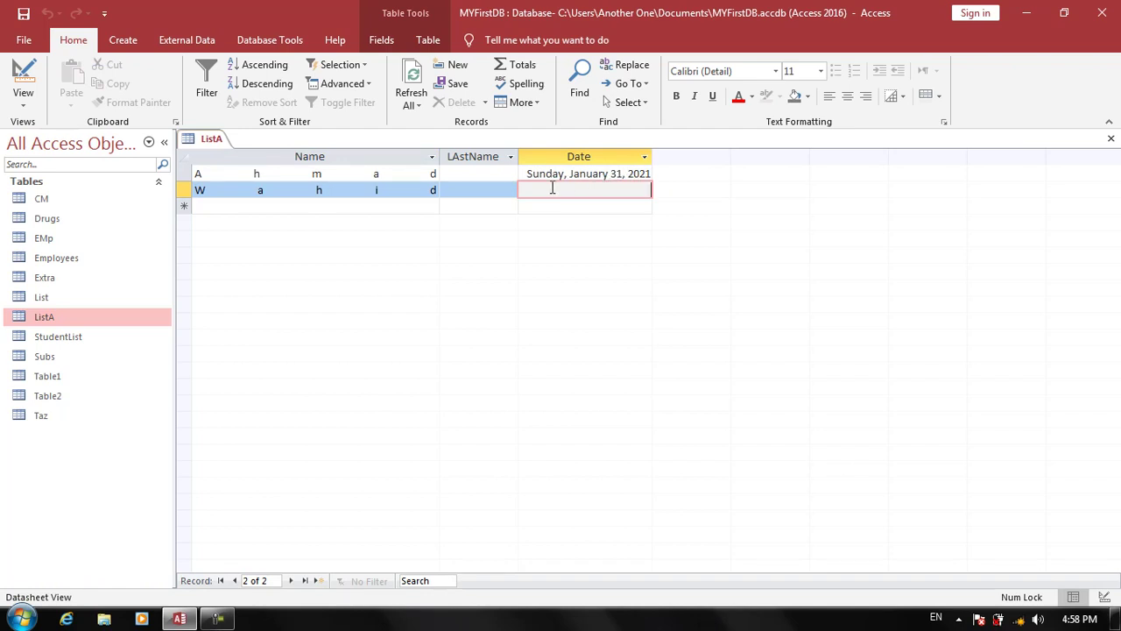
- Set the Date field's Format to Medium Date, save the table design, and check the Date column in the datasheet
click(23, 77)
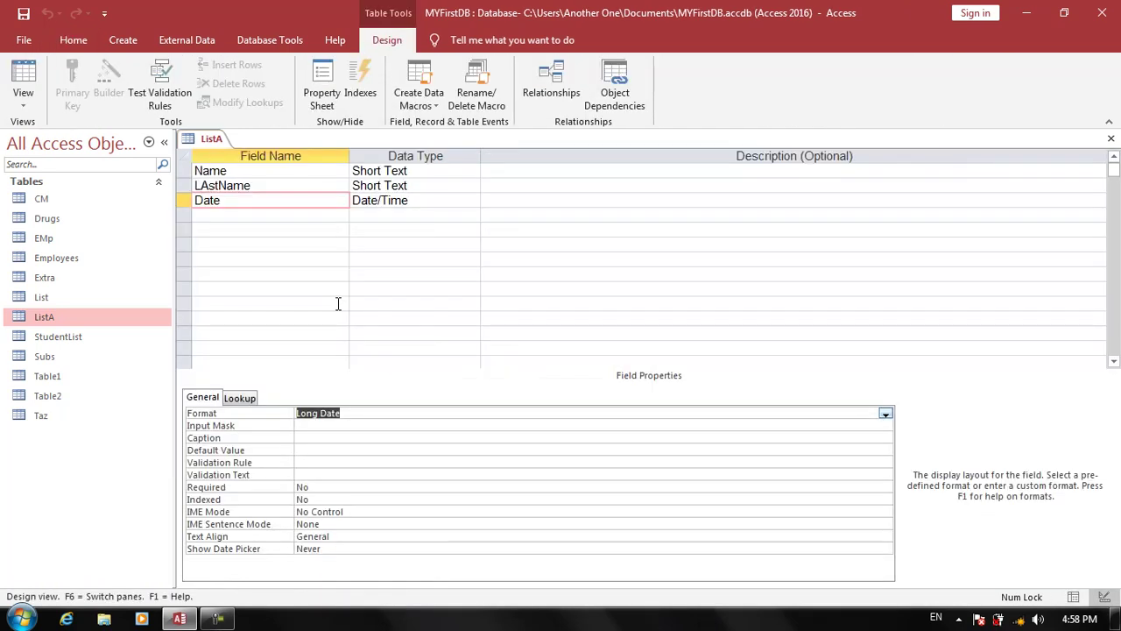
click(886, 412)
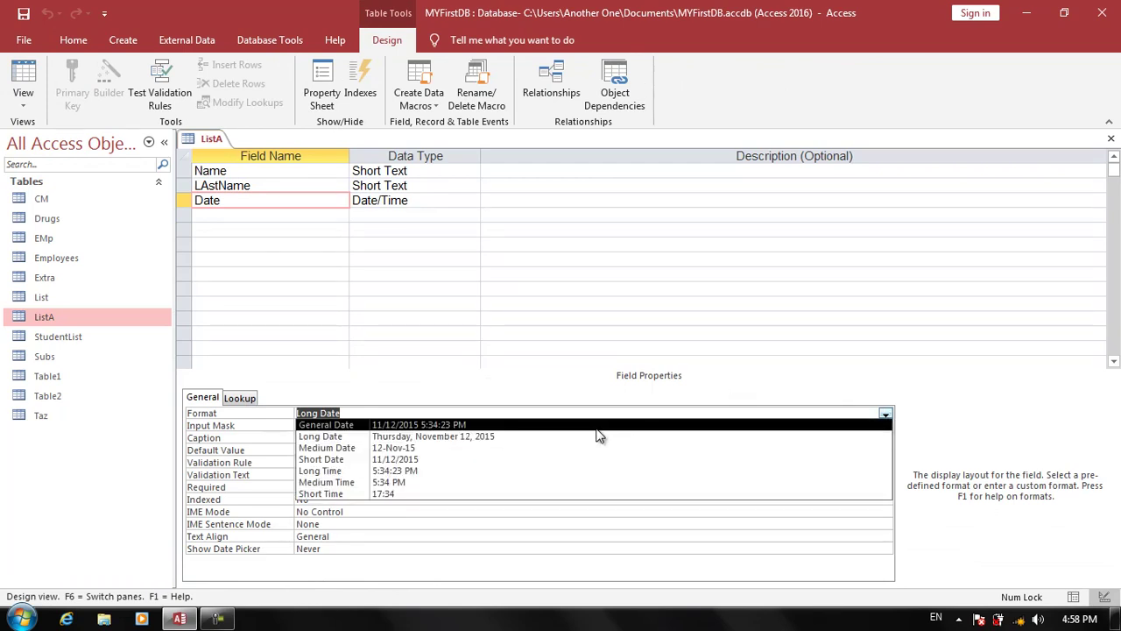
click(532, 449)
key(ctrl+s)
click(21, 62)
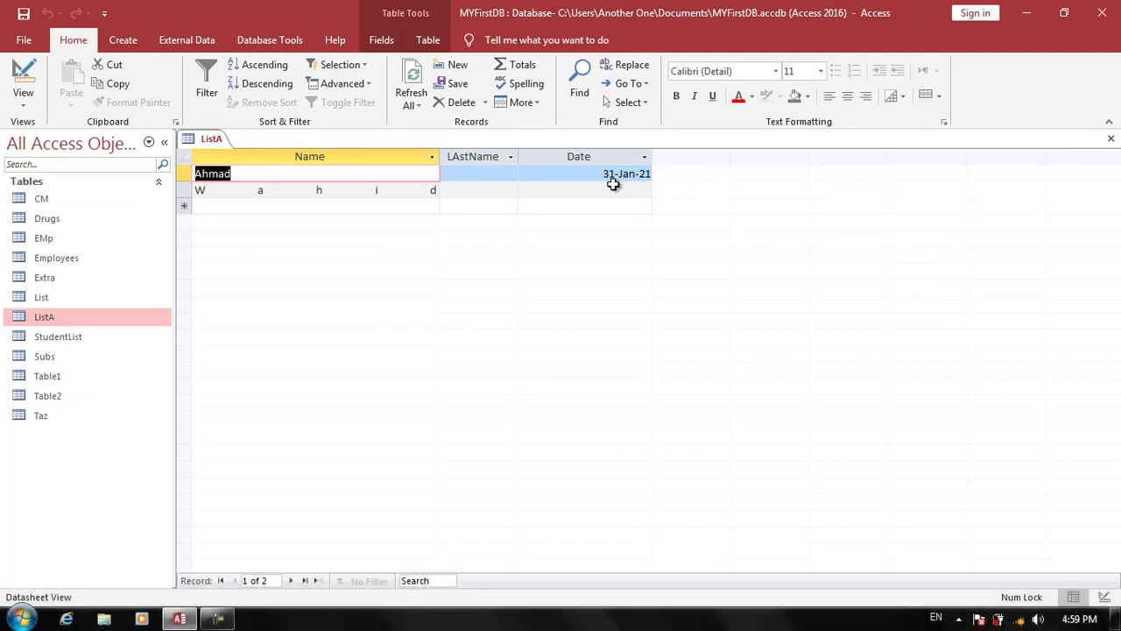
- Add a fourth field named RollNumber with the Number data type to the ListA table design
click(24, 83)
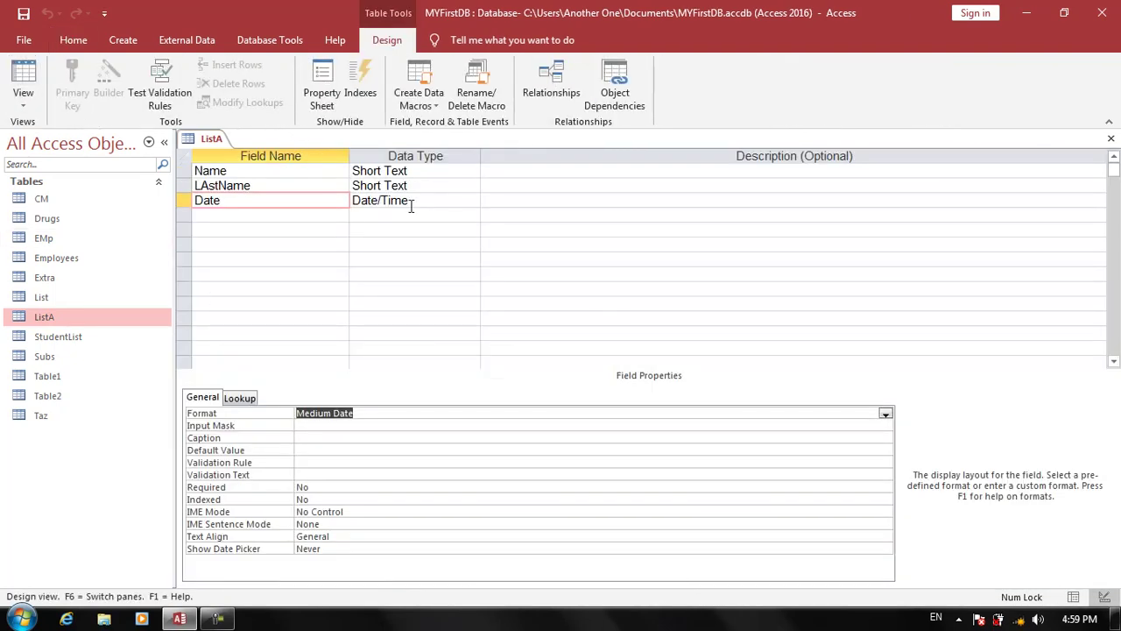
click(294, 216)
text(RollNum,b)
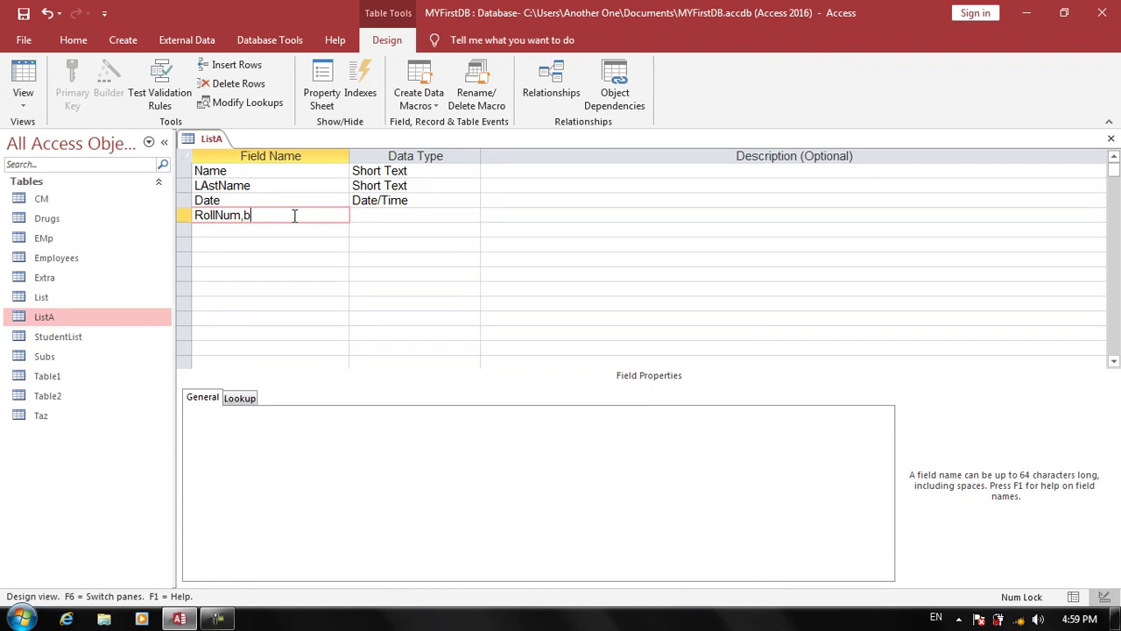
key(BackSpace)
key(BackSpace)
text(ber)
key(Tab)
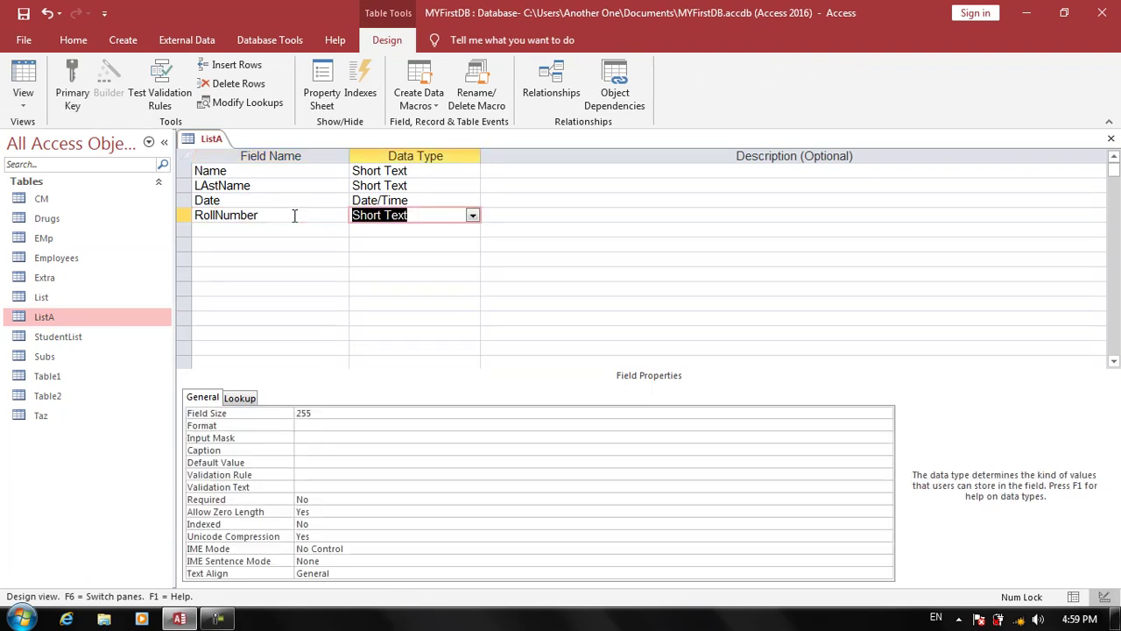
text(n)
key(Tab)
key(shift+Tab)
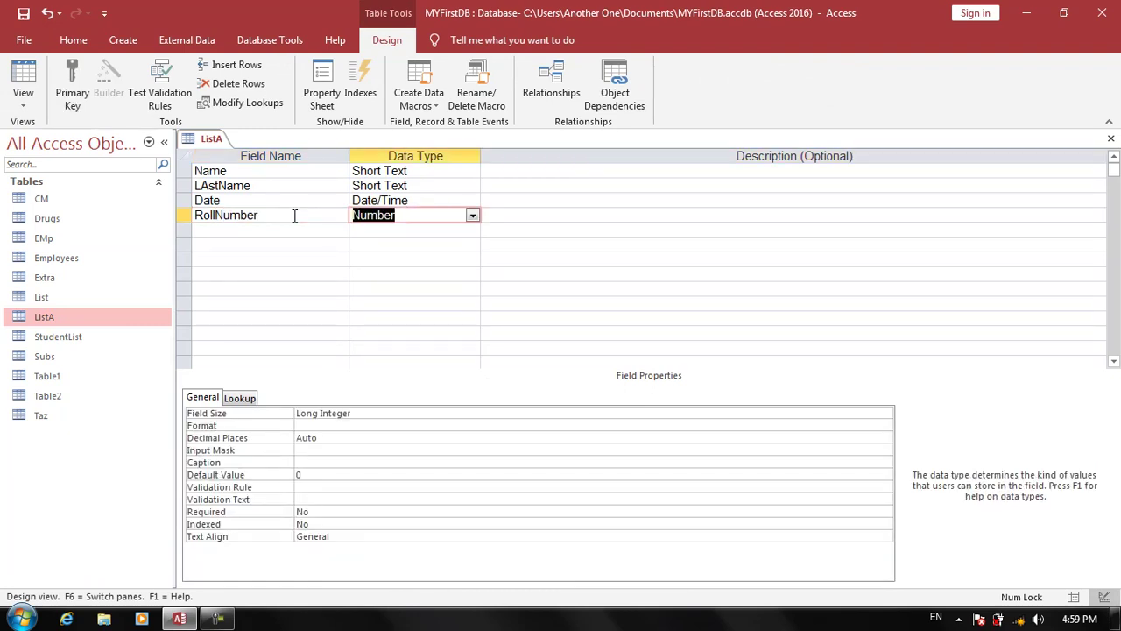
- Browse the Field Size choices for the RollNumber field and set it to Decimal
click(366, 412)
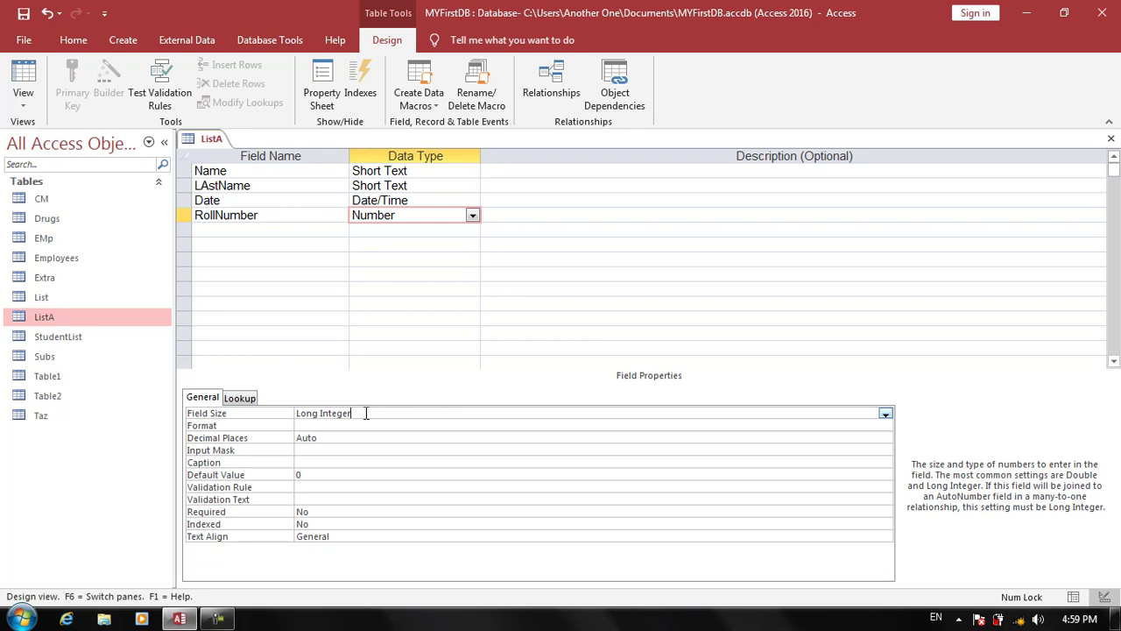
click(885, 416)
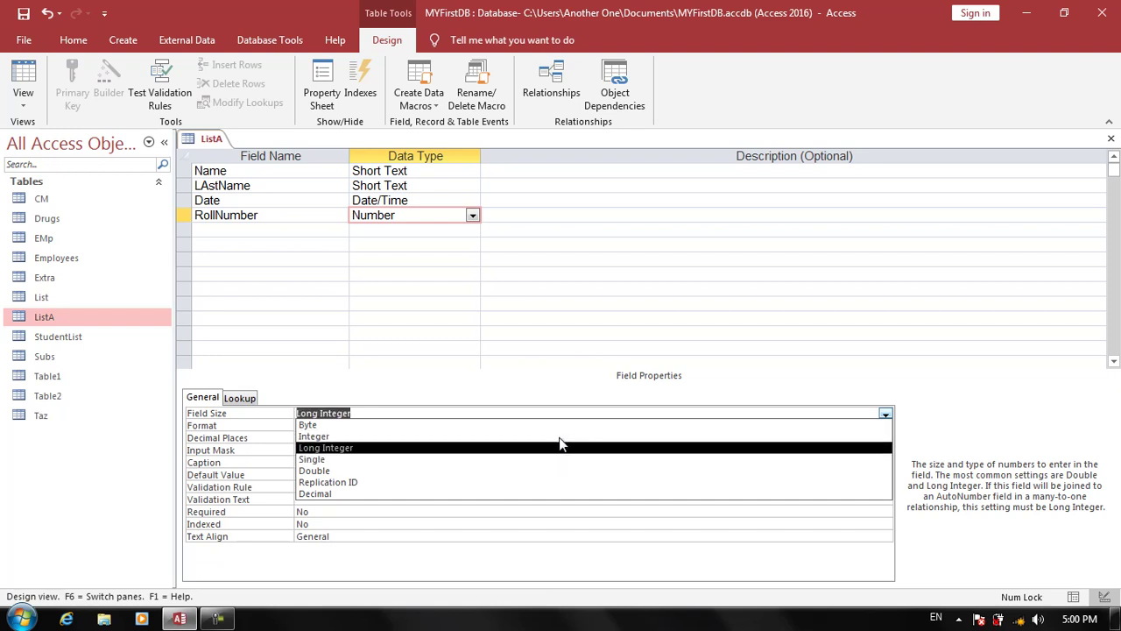
key(Down)
key(Down)
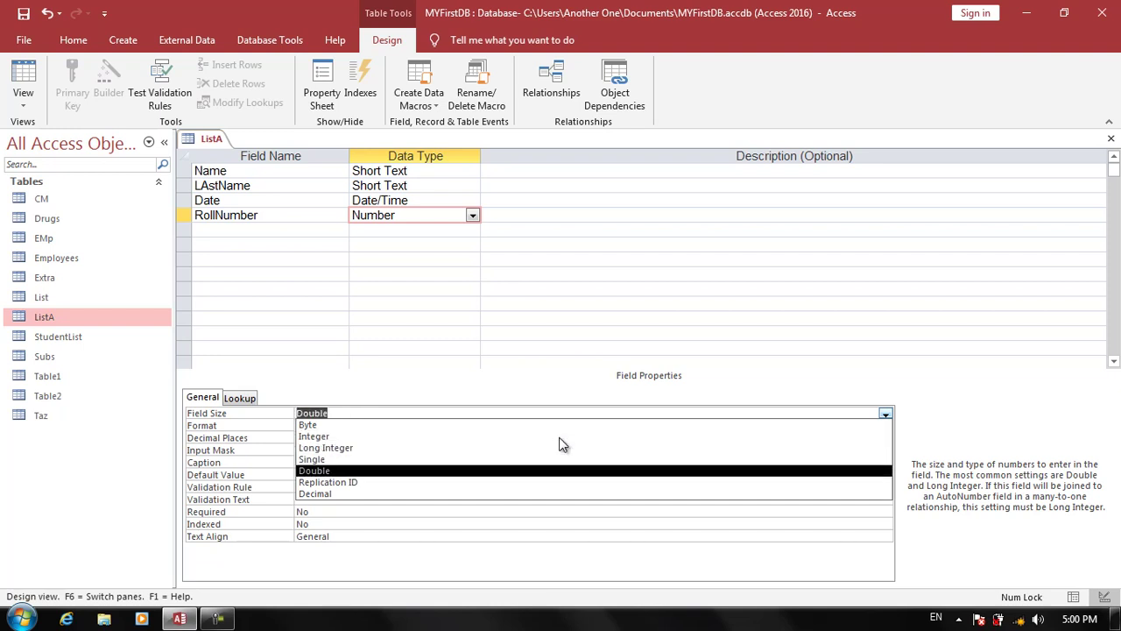
key(Down)
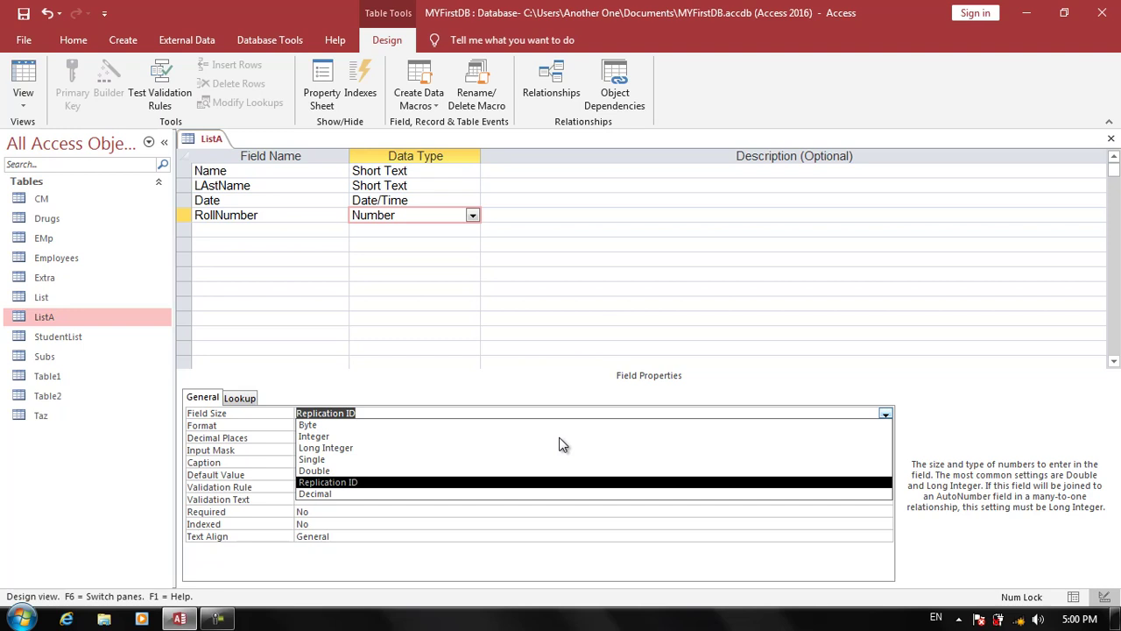
key(Down)
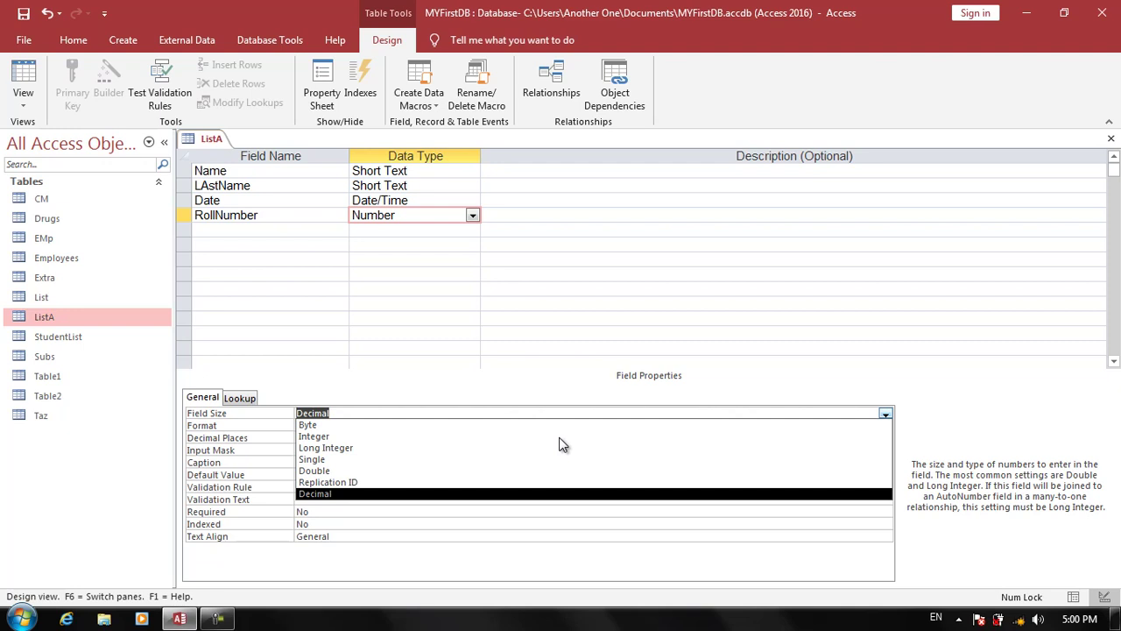
click(468, 496)
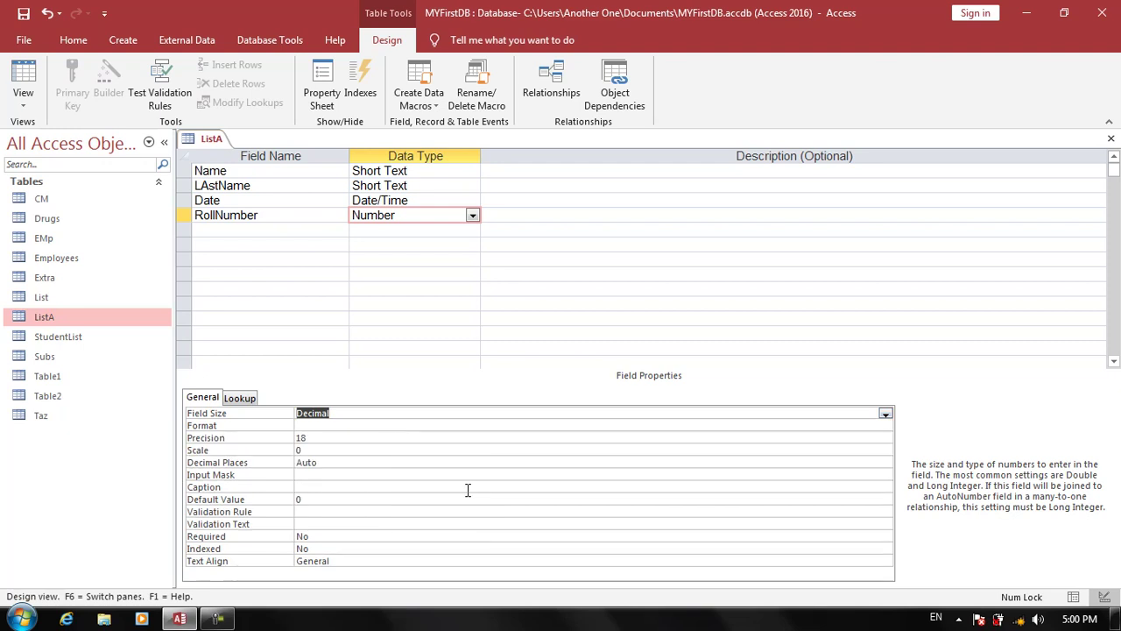
- Examine the RollNumber field's Format options, Precision, Scale, Decimal Places choices, Caption and Default Value properties
click(308, 426)
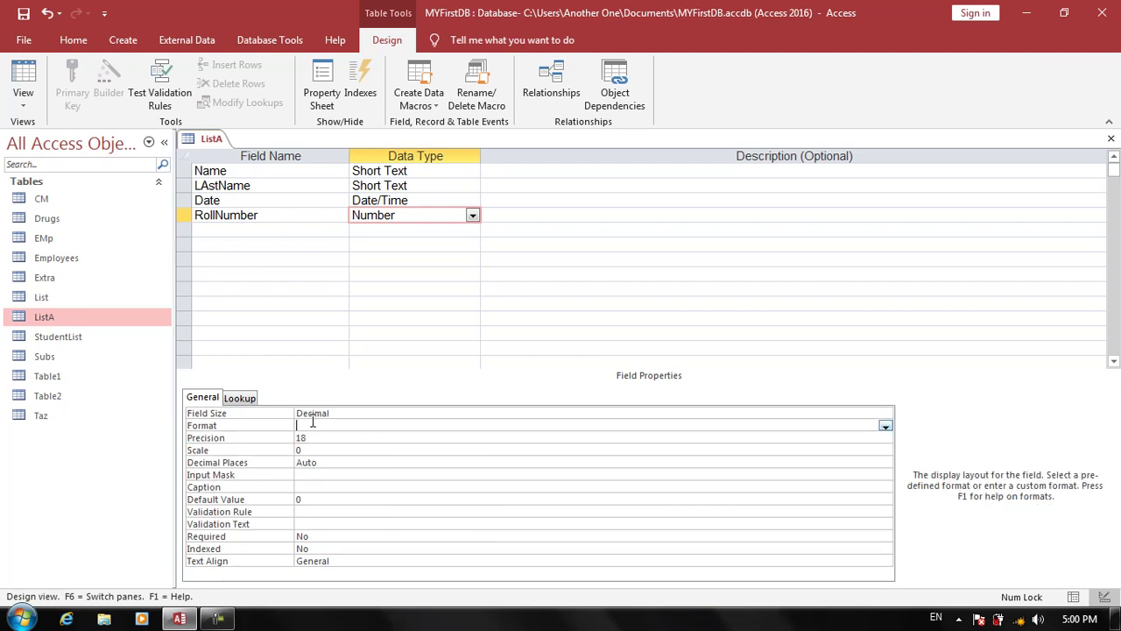
click(886, 425)
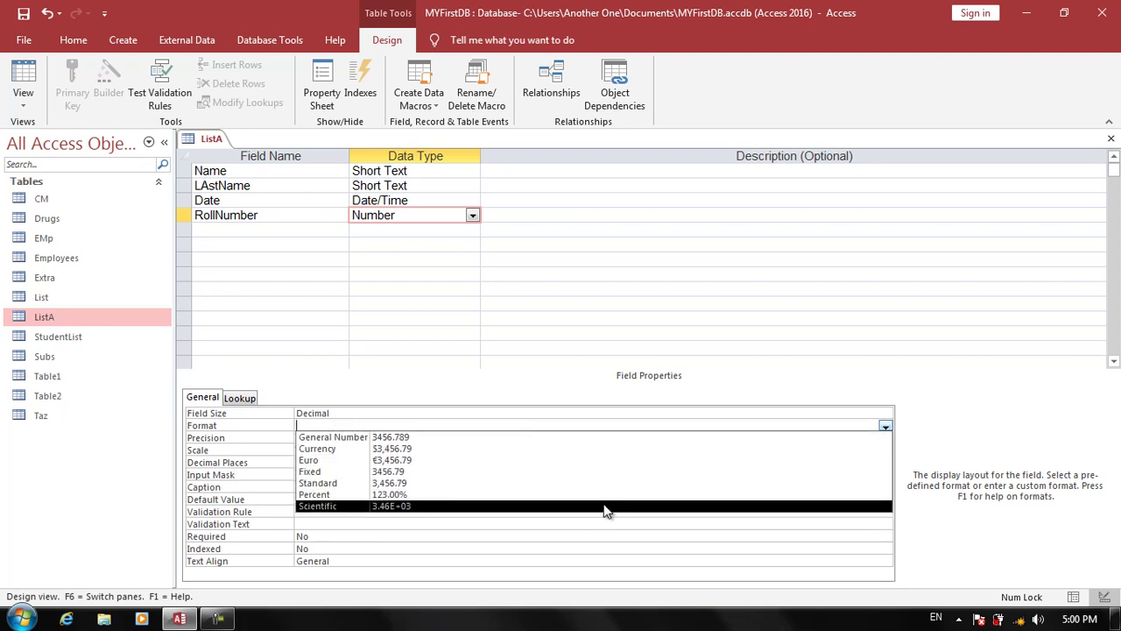
click(545, 394)
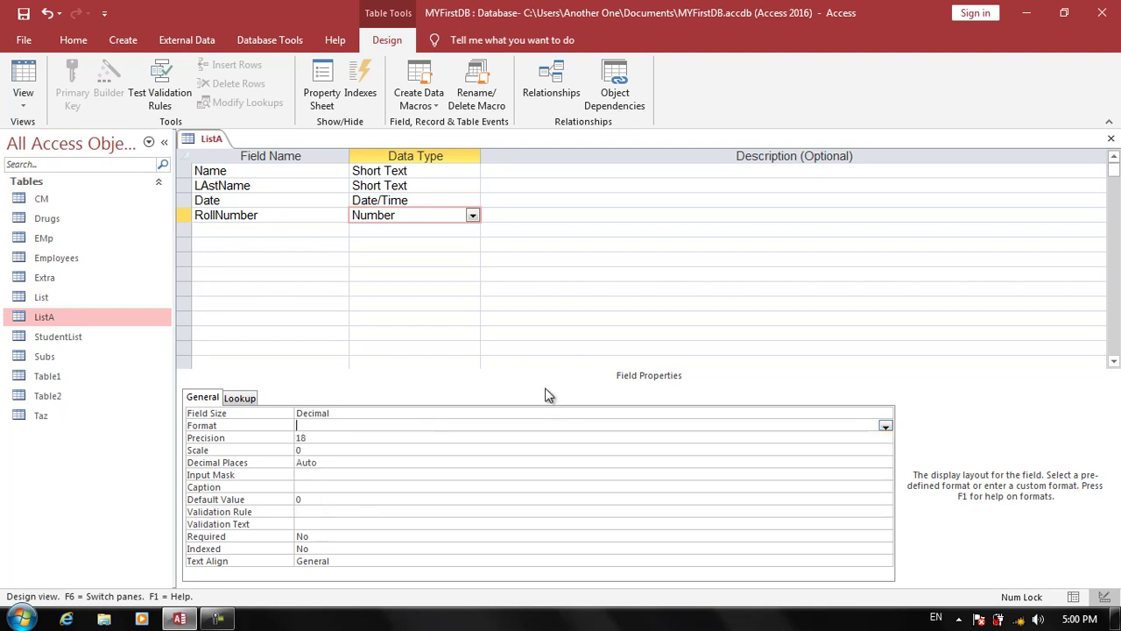
click(345, 437)
click(324, 450)
click(282, 452)
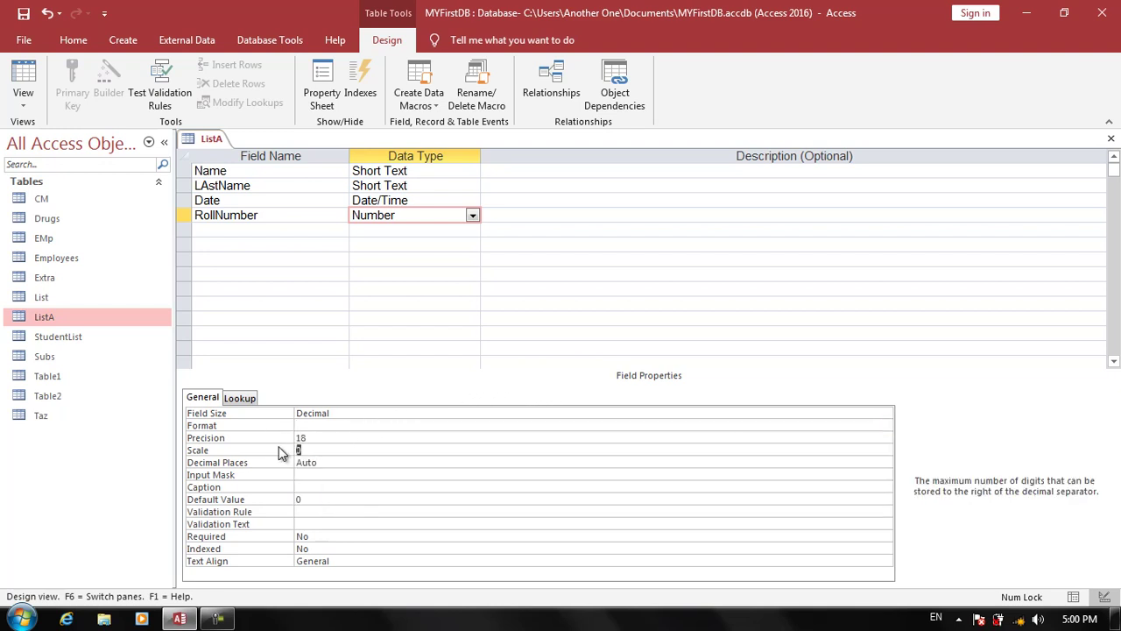
click(333, 461)
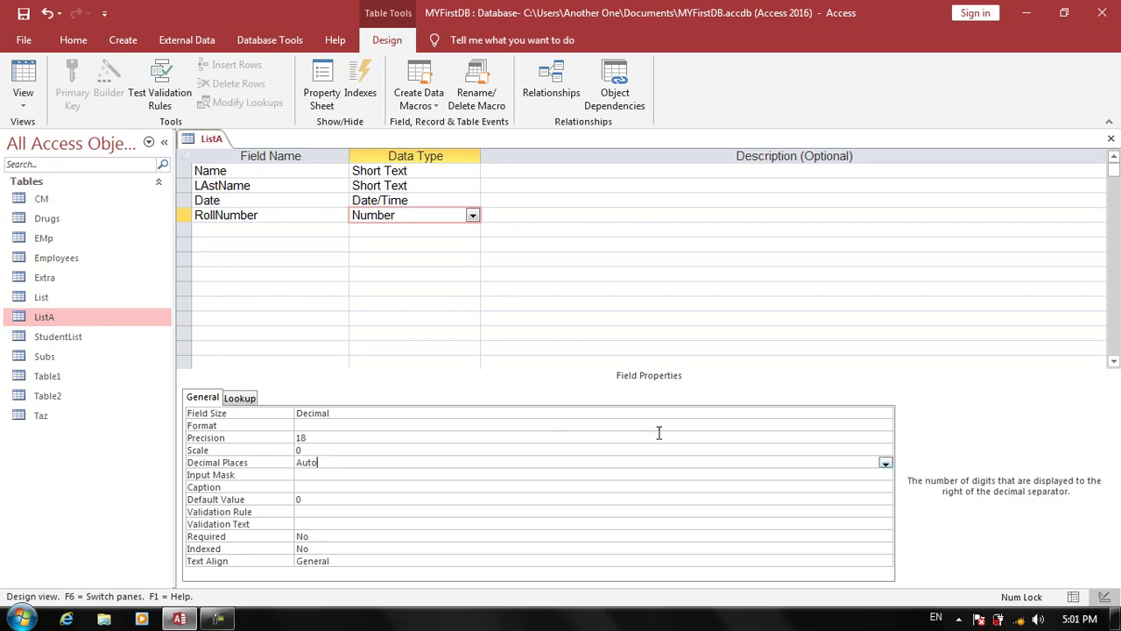
click(885, 461)
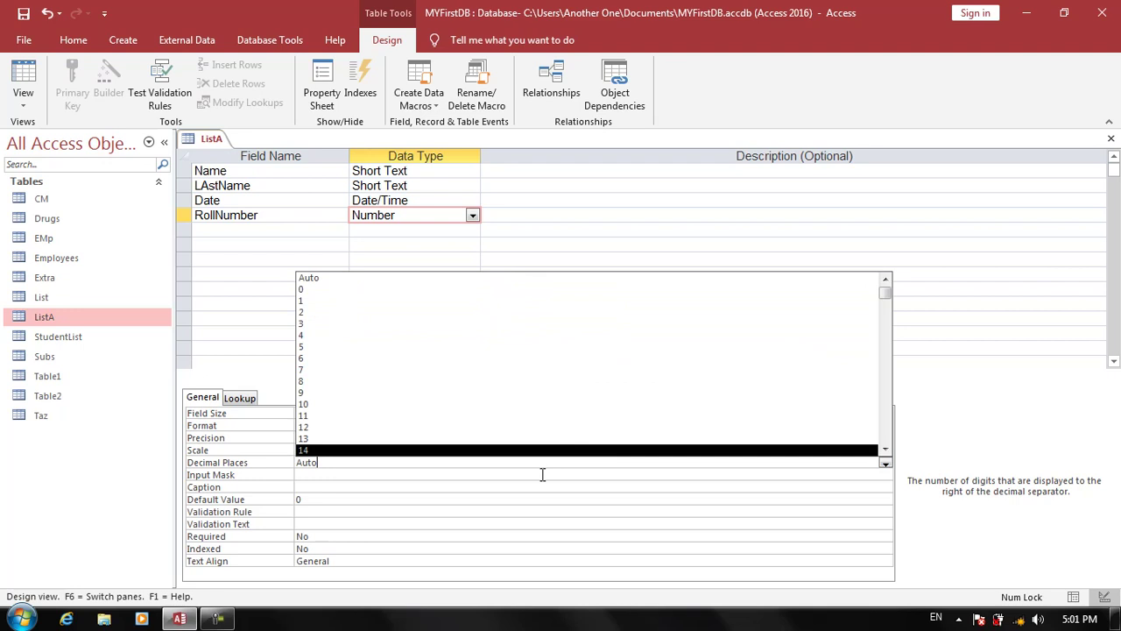
click(506, 487)
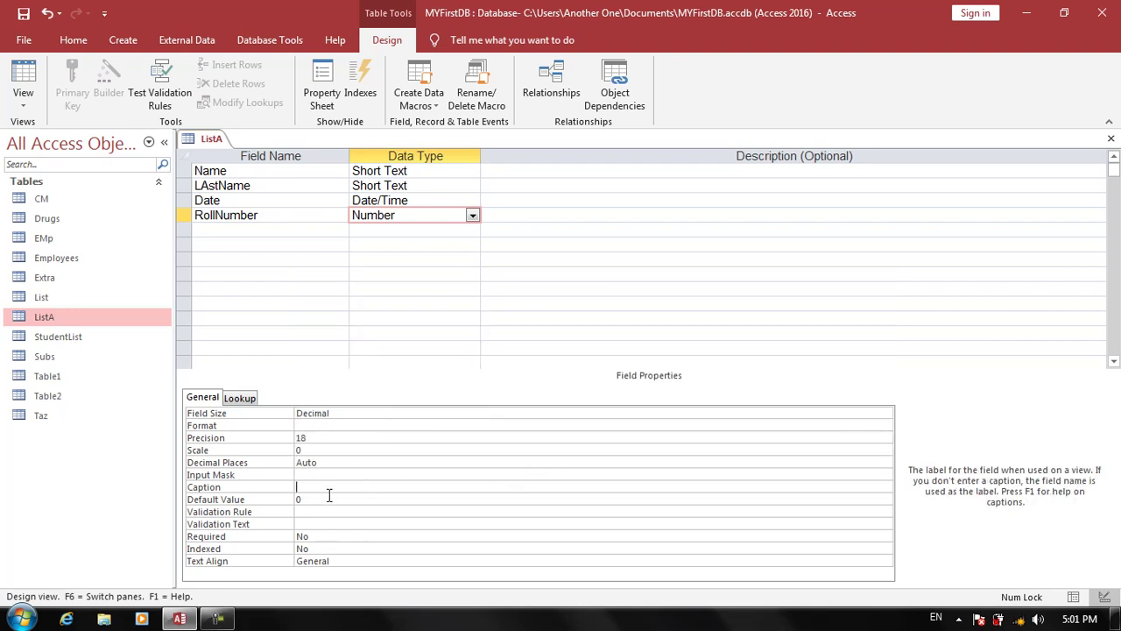
click(293, 498)
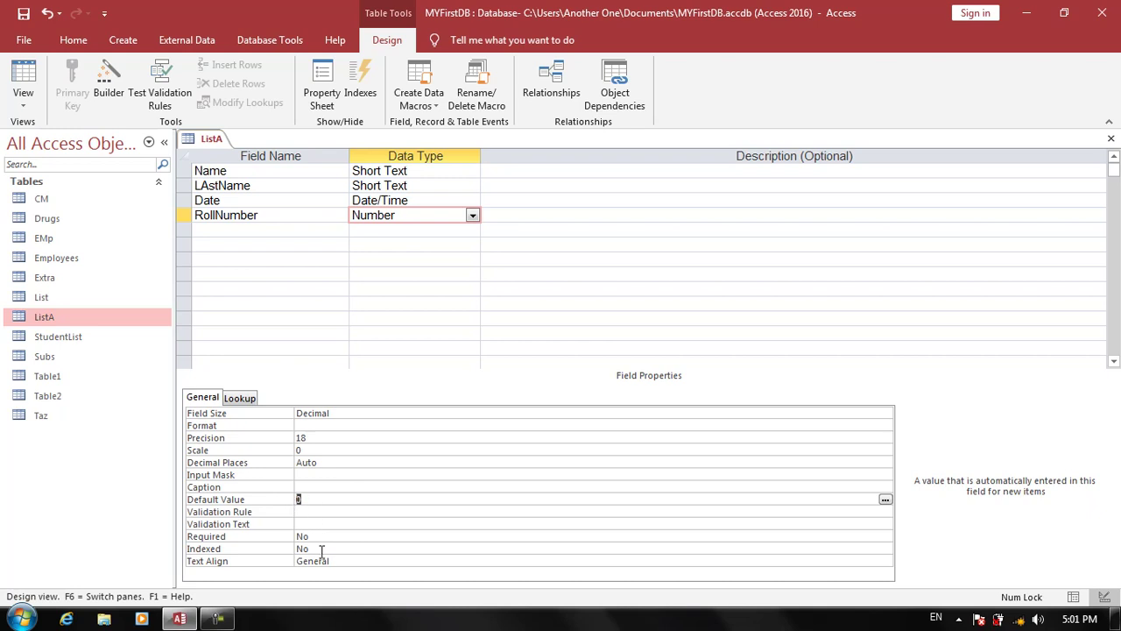
- Add a fifth field named Salary with the Currency data type to the ListA table design
click(360, 232)
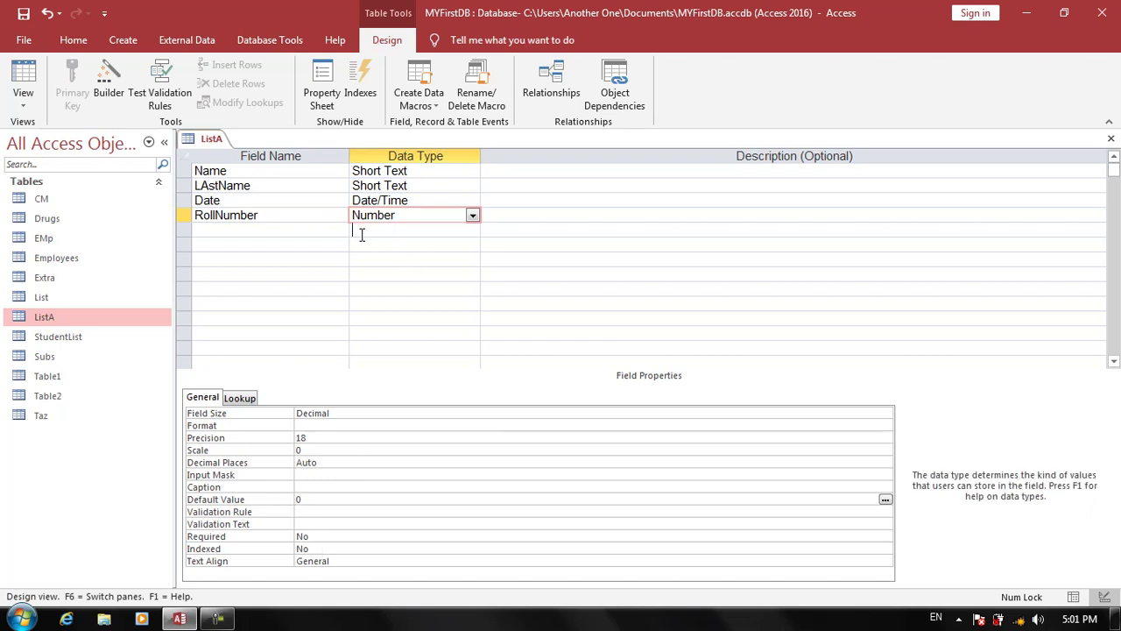
text(Currency)
key(Tab)
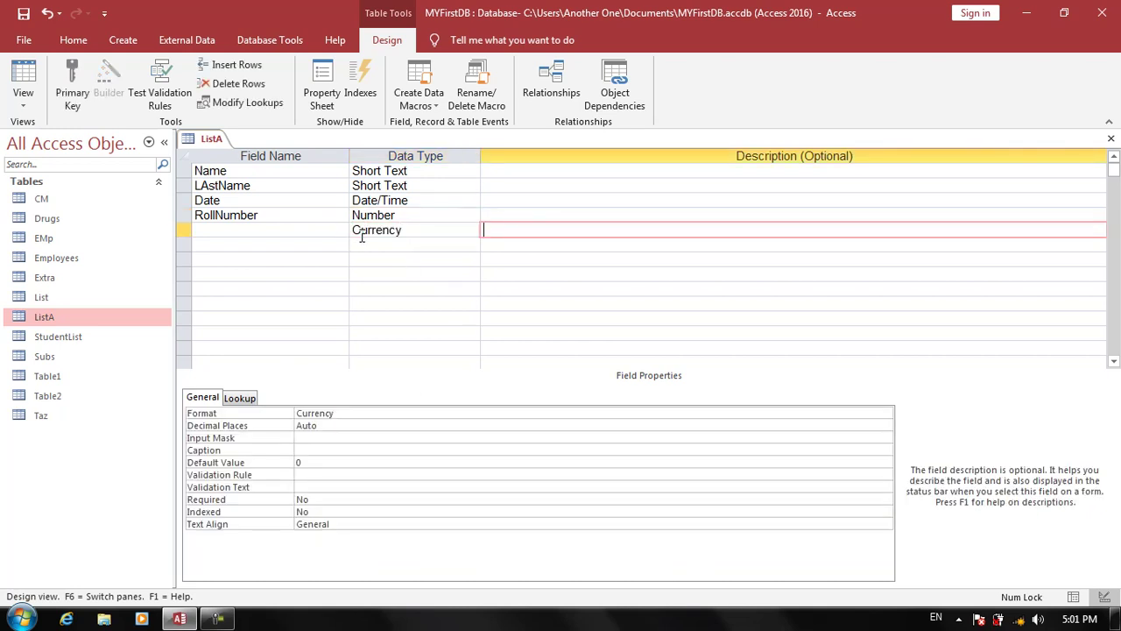
click(318, 229)
text(Salary)
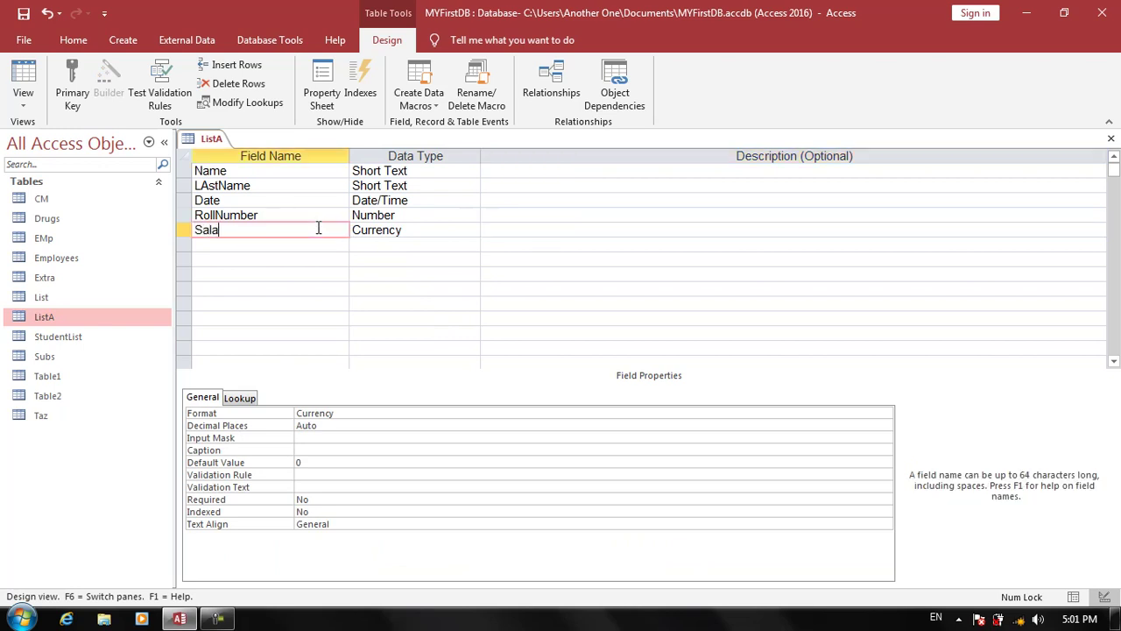
key(Tab)
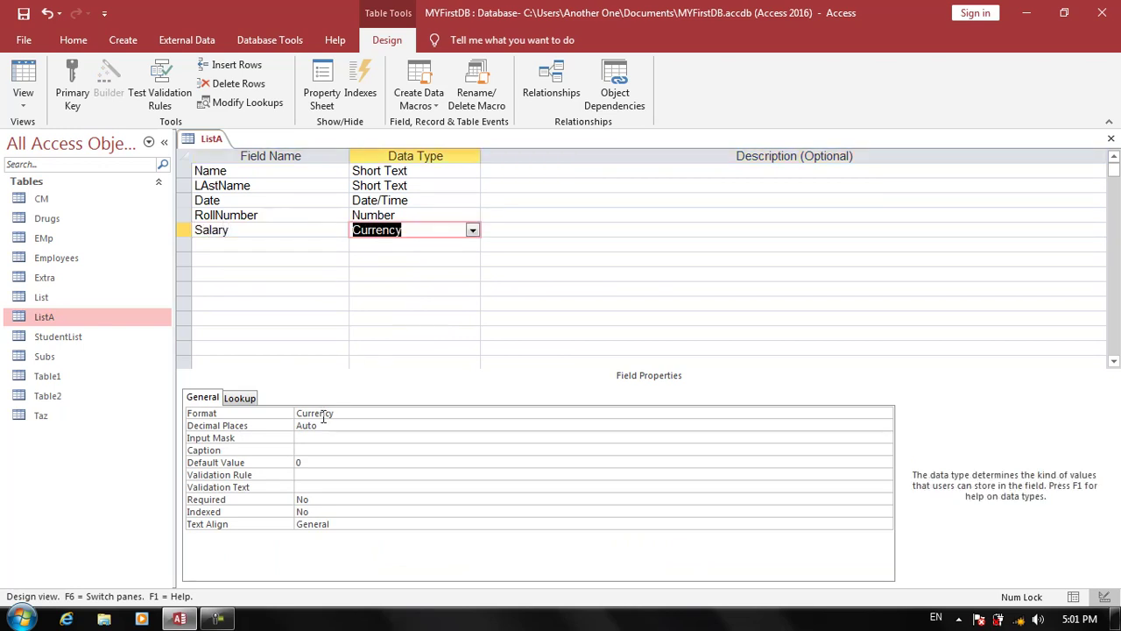
- Review the Salary field's Format choices, keeping Currency, and look at its Decimal Places and Default Value properties
click(281, 414)
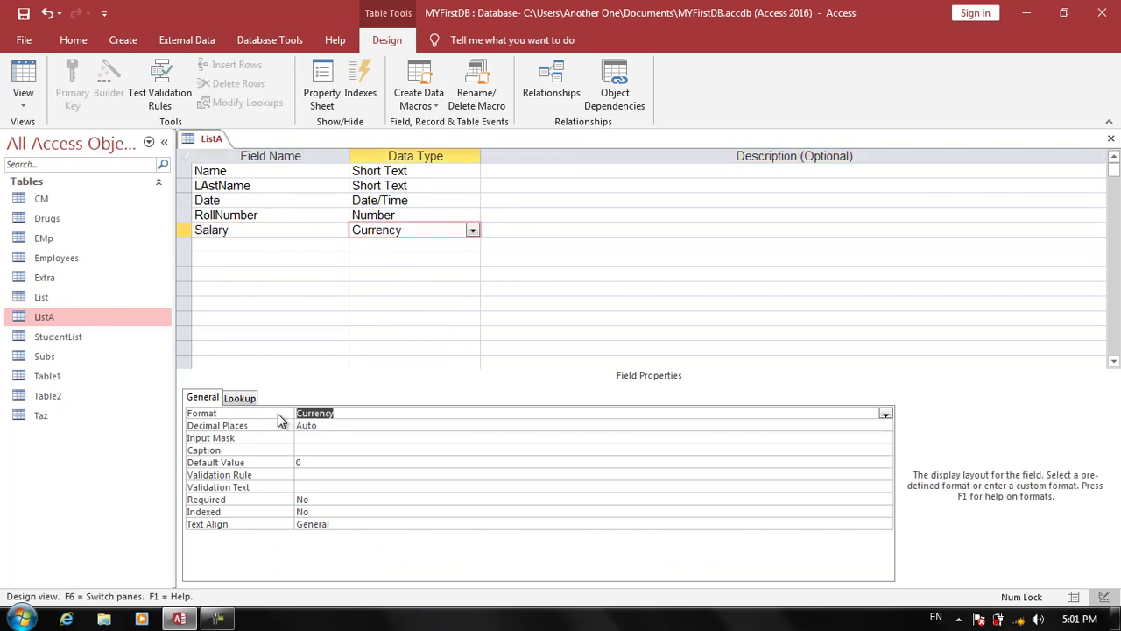
click(885, 413)
click(550, 436)
click(386, 425)
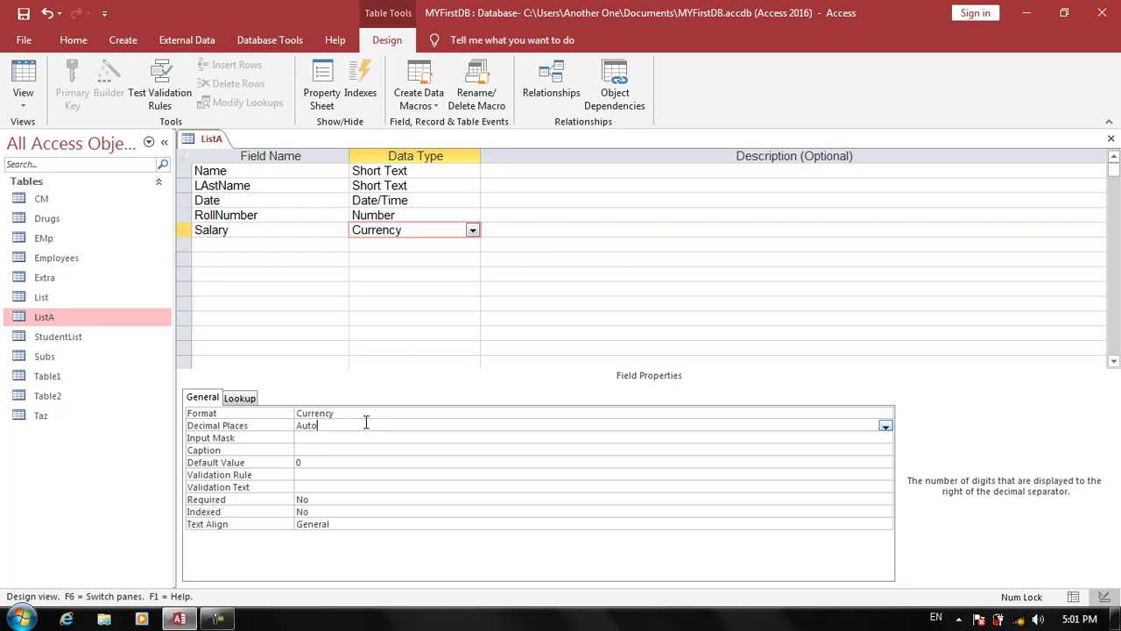
click(294, 462)
- Add a sixth field named Paid with the Yes/No data type and go to its Format property
click(396, 245)
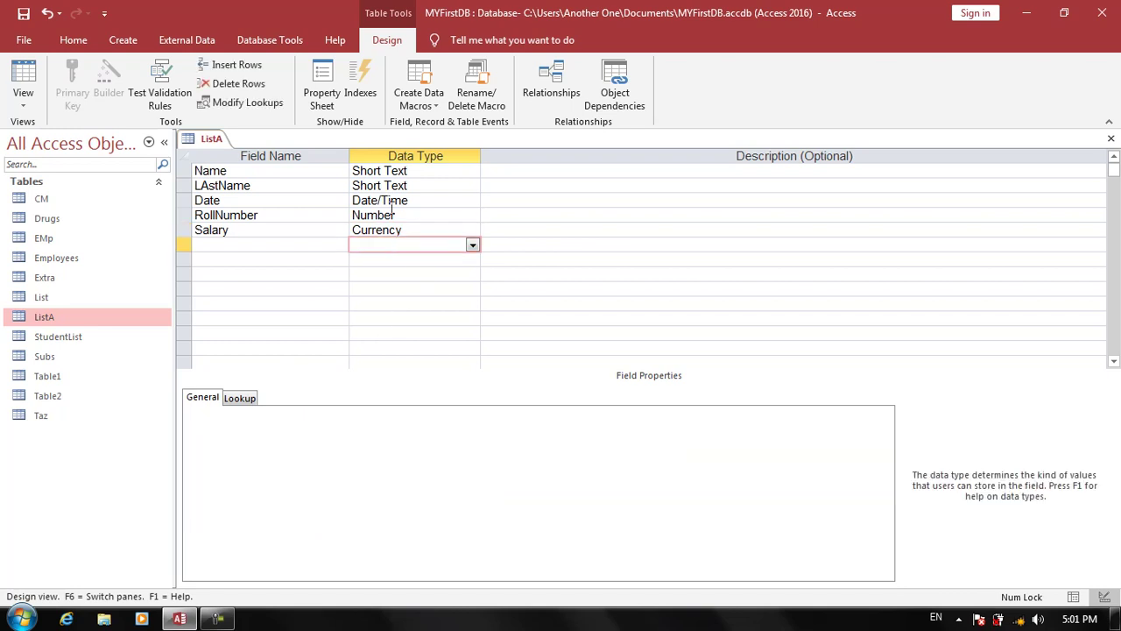
click(473, 245)
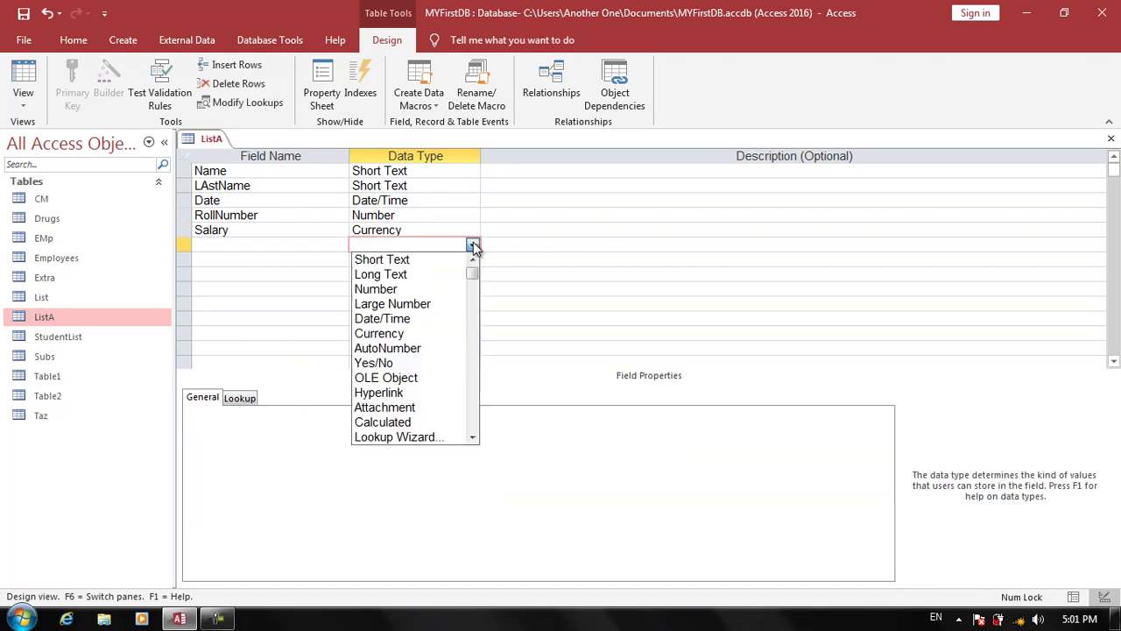
click(420, 363)
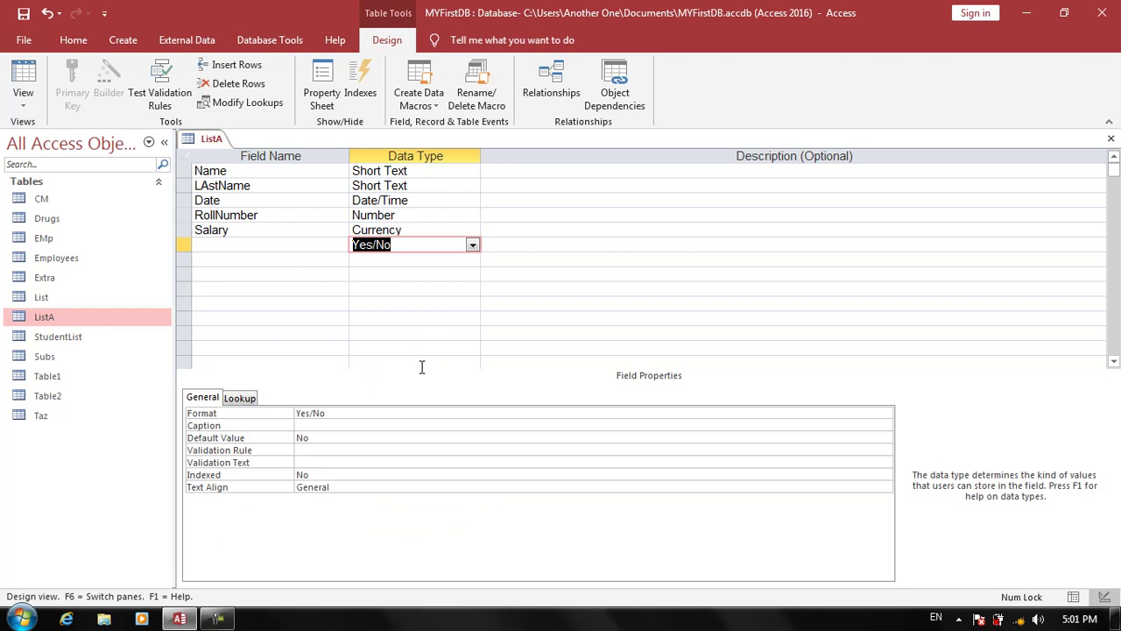
click(270, 245)
text(Paid)
key(Tab)
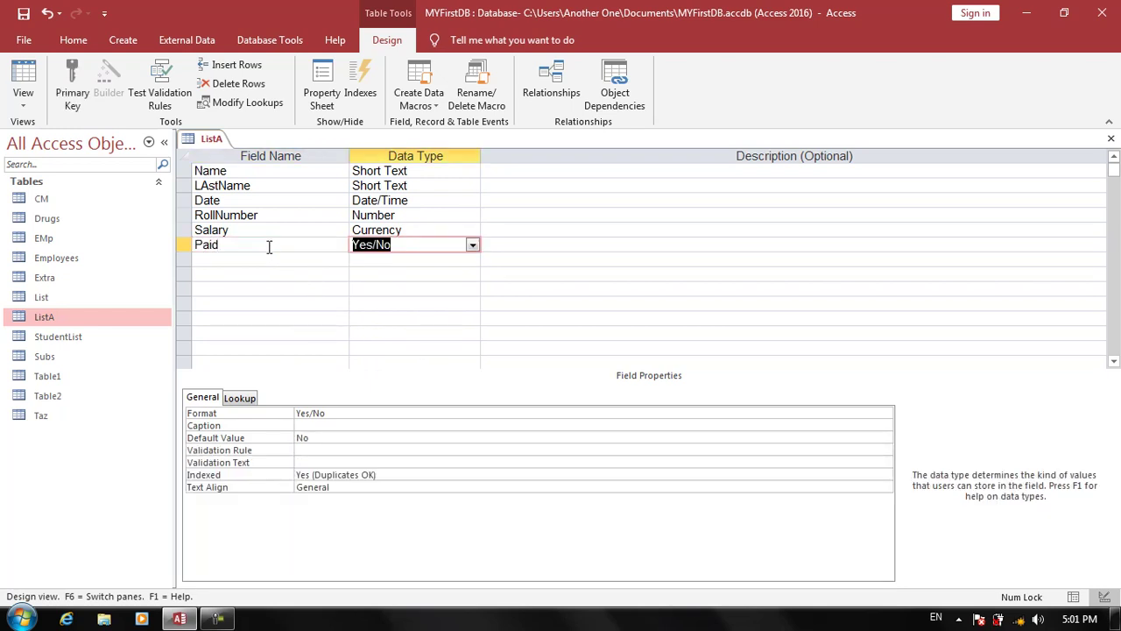
click(273, 412)
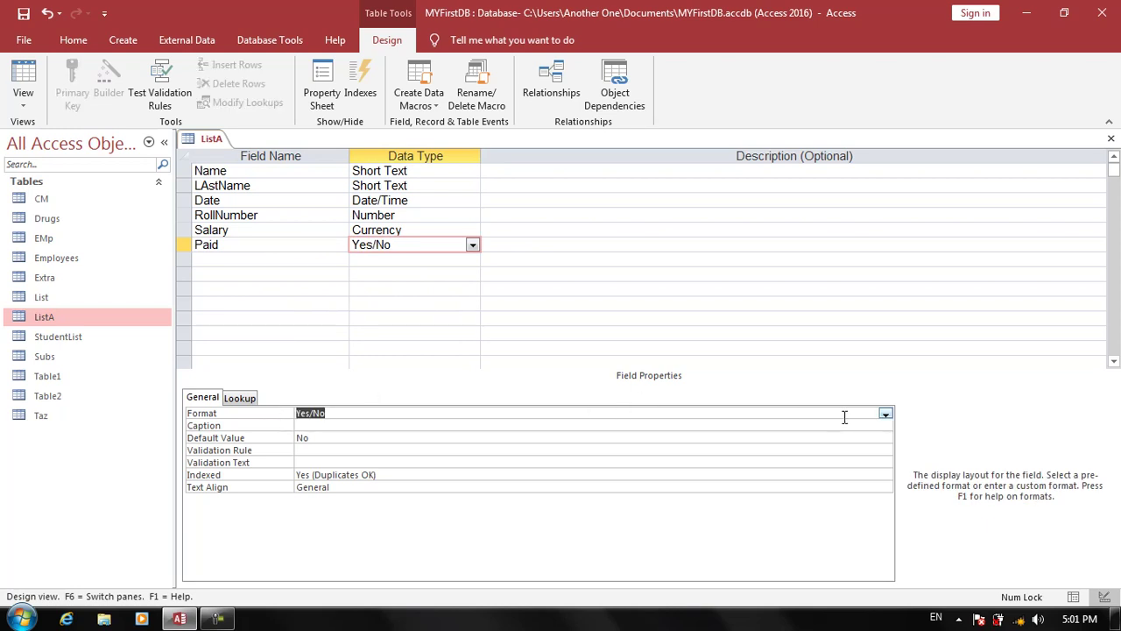
- Enter "YEs or No , True False, 0, 1, On or Off" as the Paid field's description and clear it again
click(533, 247)
text(YEs)
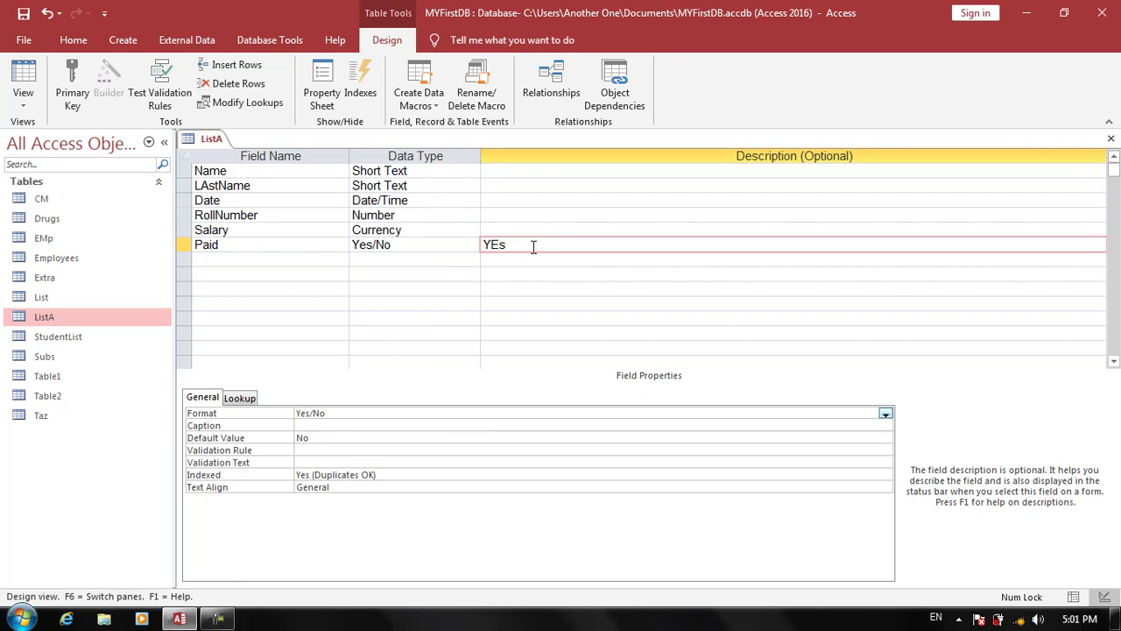
text( or No )
text(.)
text( True Fa)
text(lse)
text(, )
text(0, 1)
text(, On )
text(or Off)
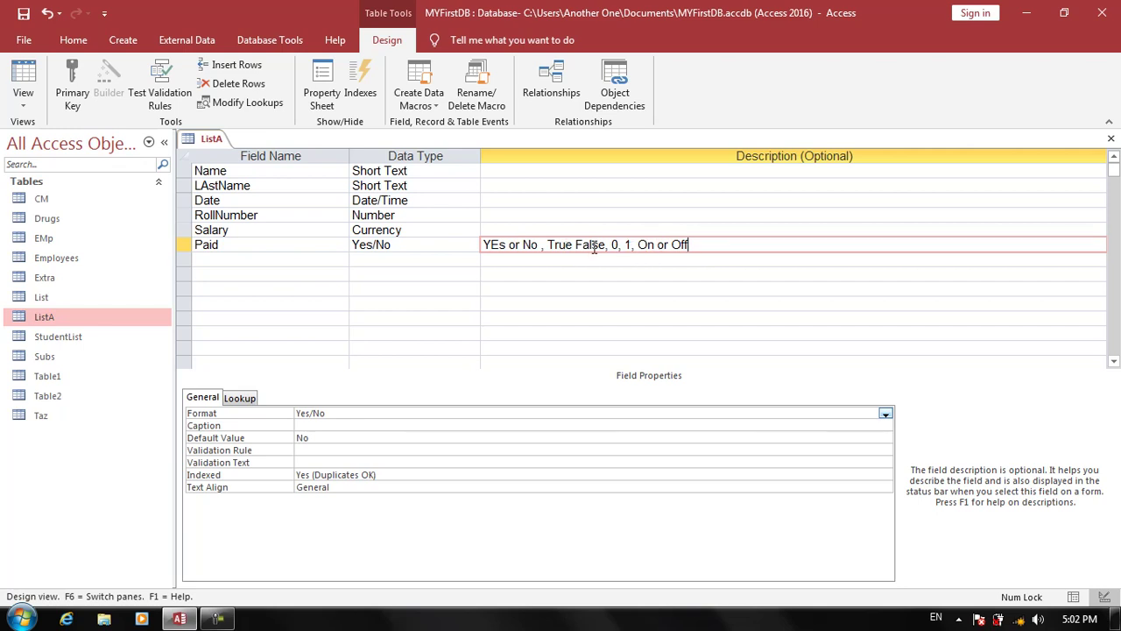
drag(704, 246, 458, 233)
key(Delete)
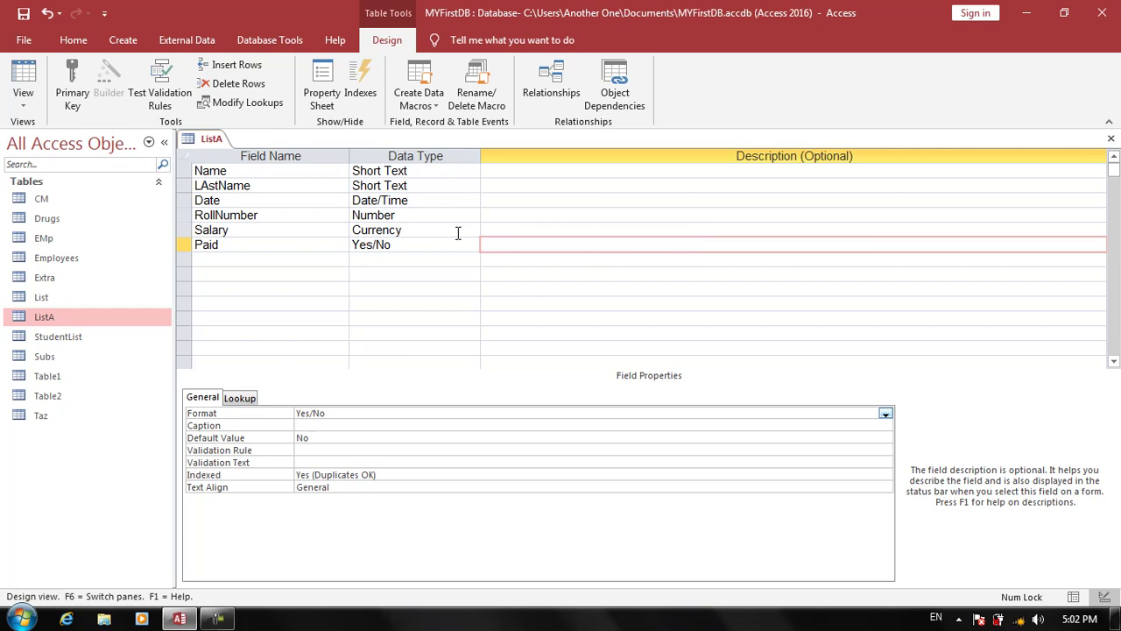
- Set the Paid field's Format property to On/Off and look at its Default Value property
click(364, 413)
click(885, 414)
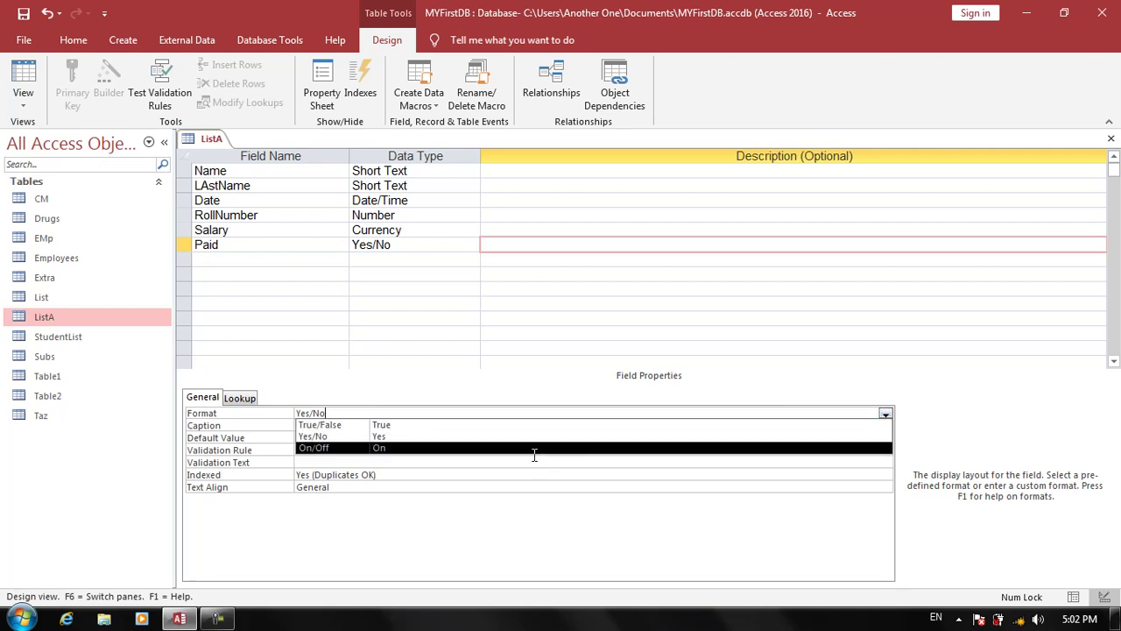
click(529, 455)
click(453, 414)
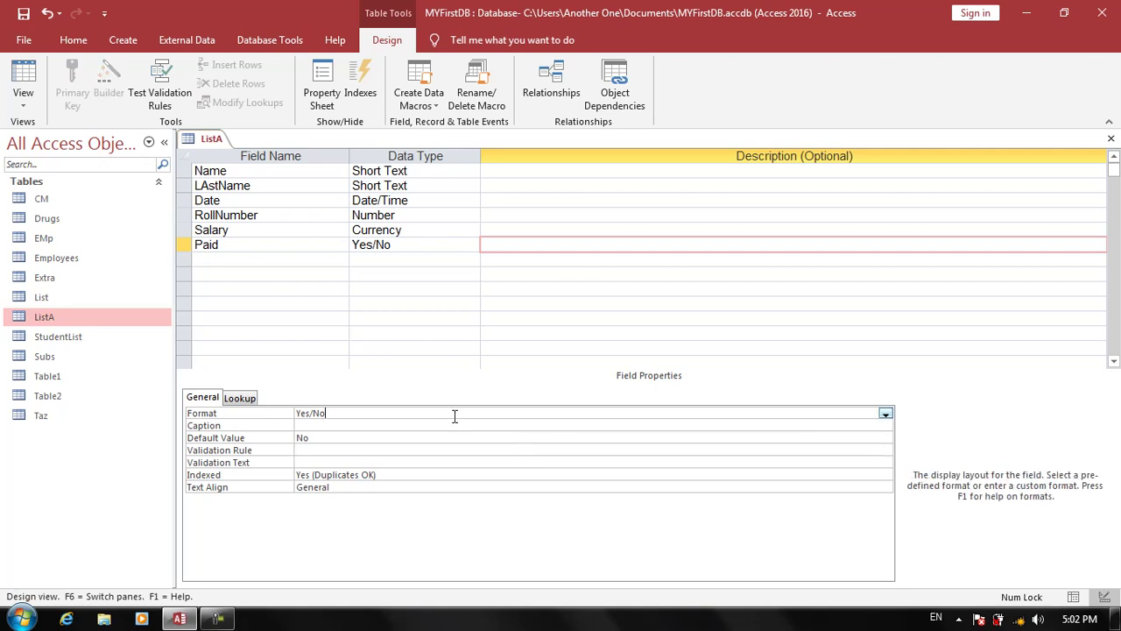
click(885, 413)
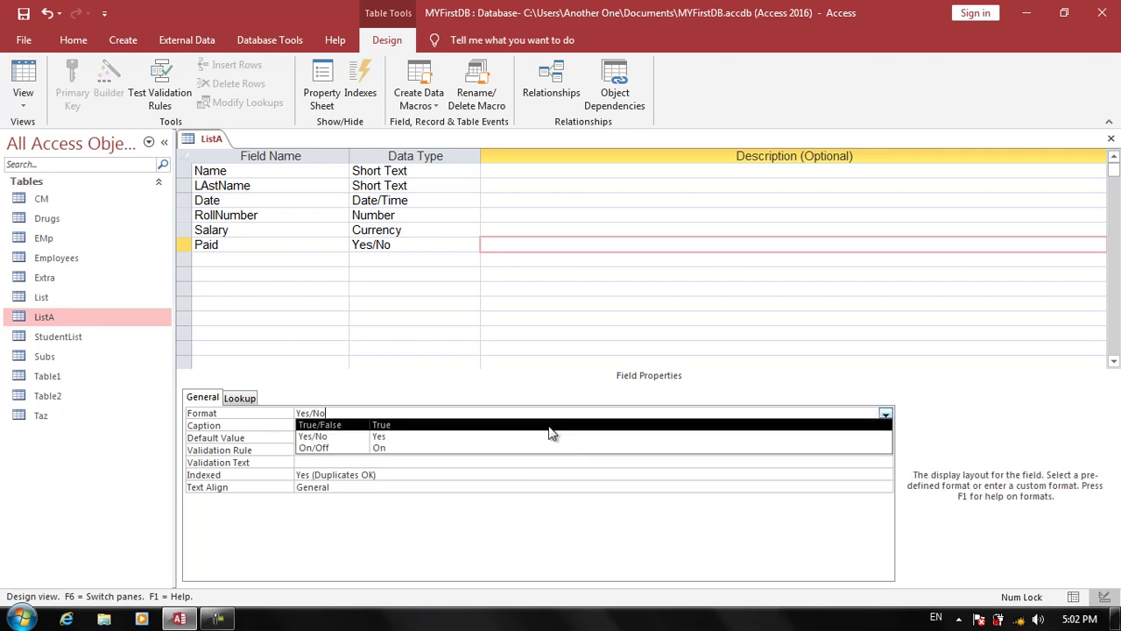
click(517, 447)
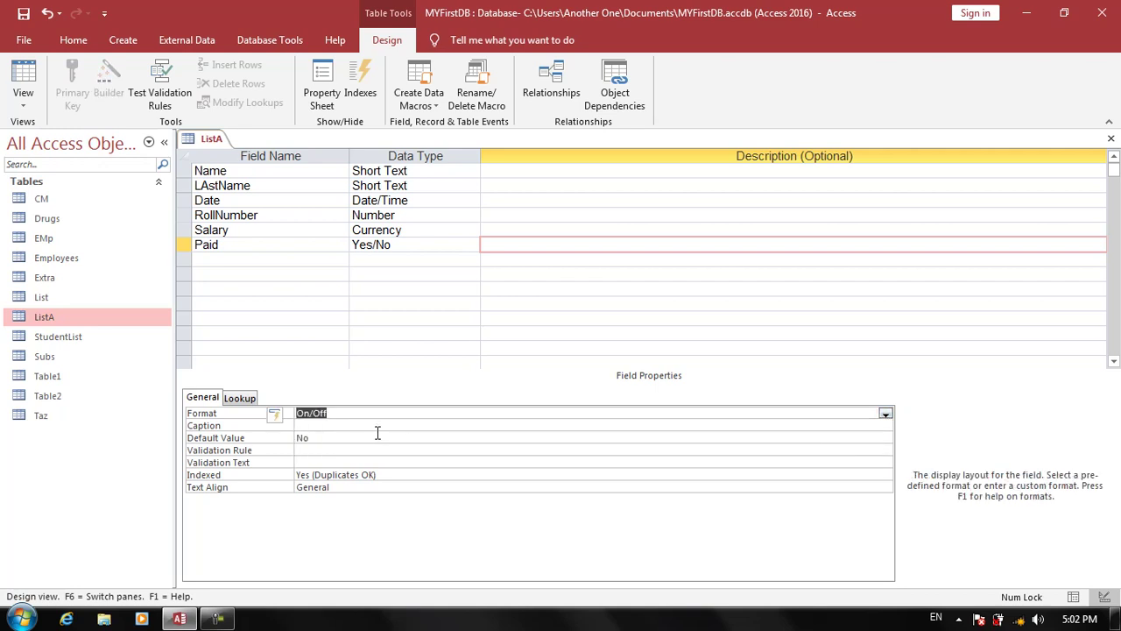
click(371, 438)
click(253, 438)
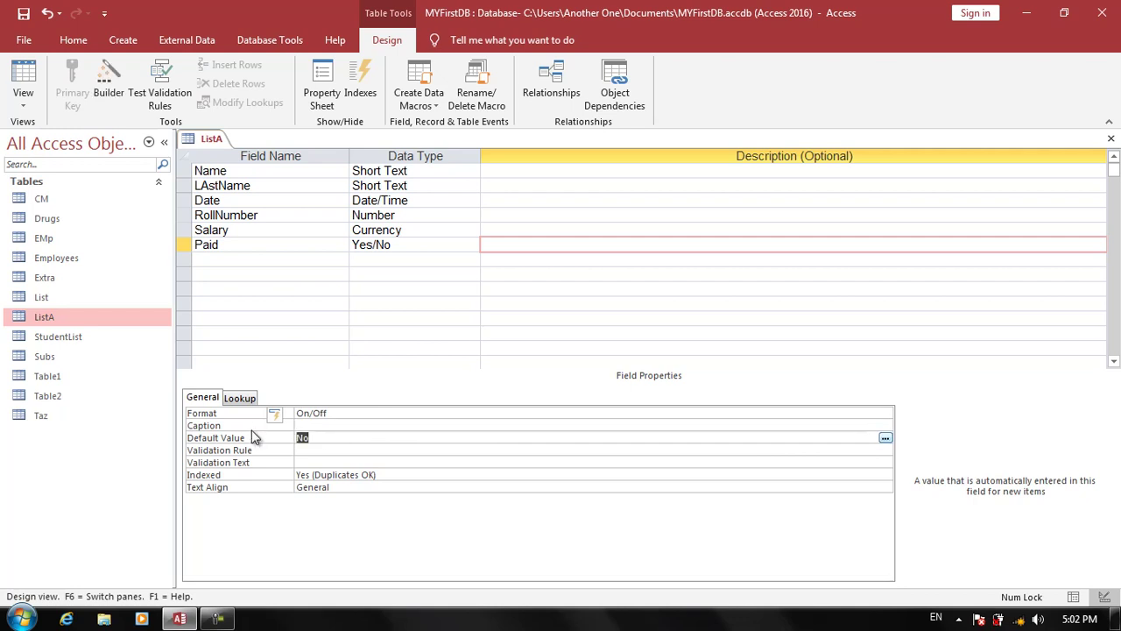
- Try the OLE Object and Hyperlink data types on the unnamed seventh row of the table design
click(380, 257)
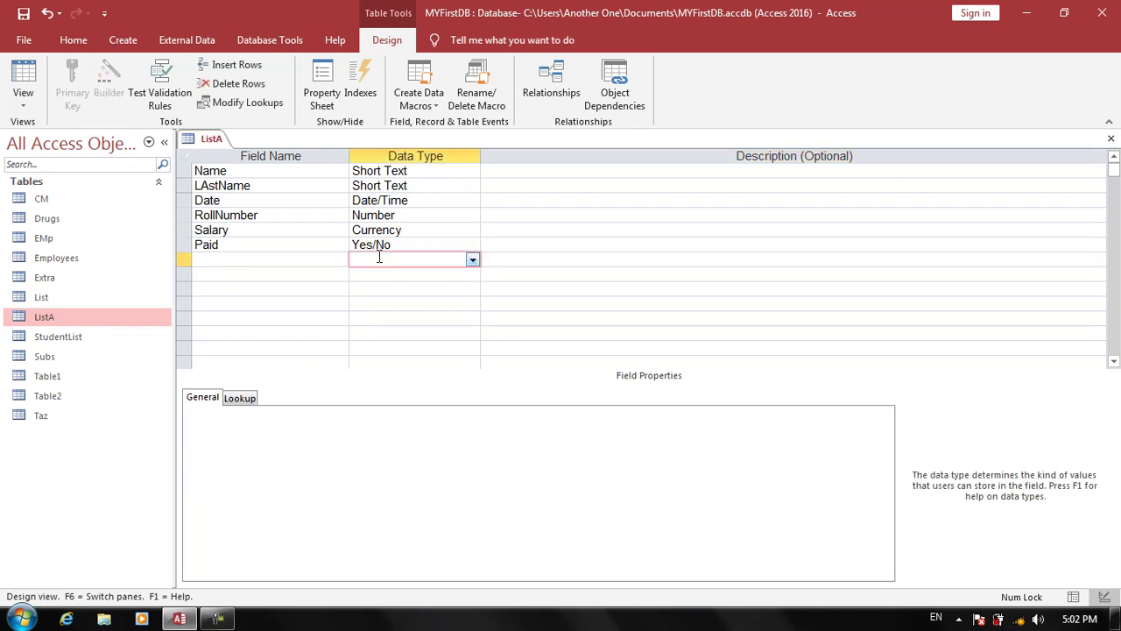
click(472, 259)
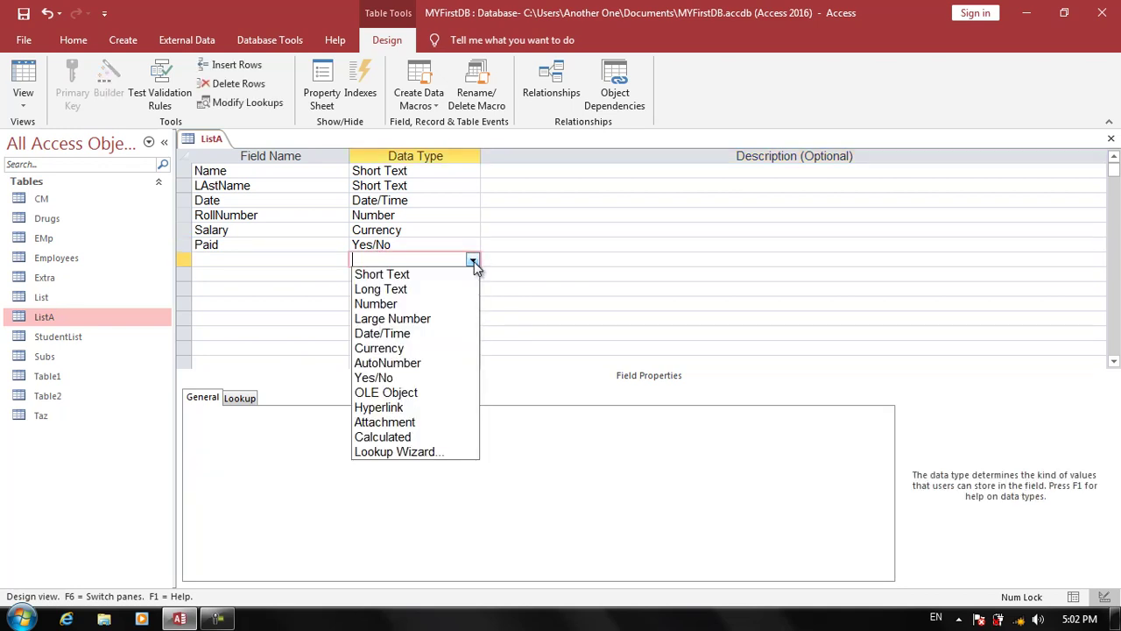
click(430, 392)
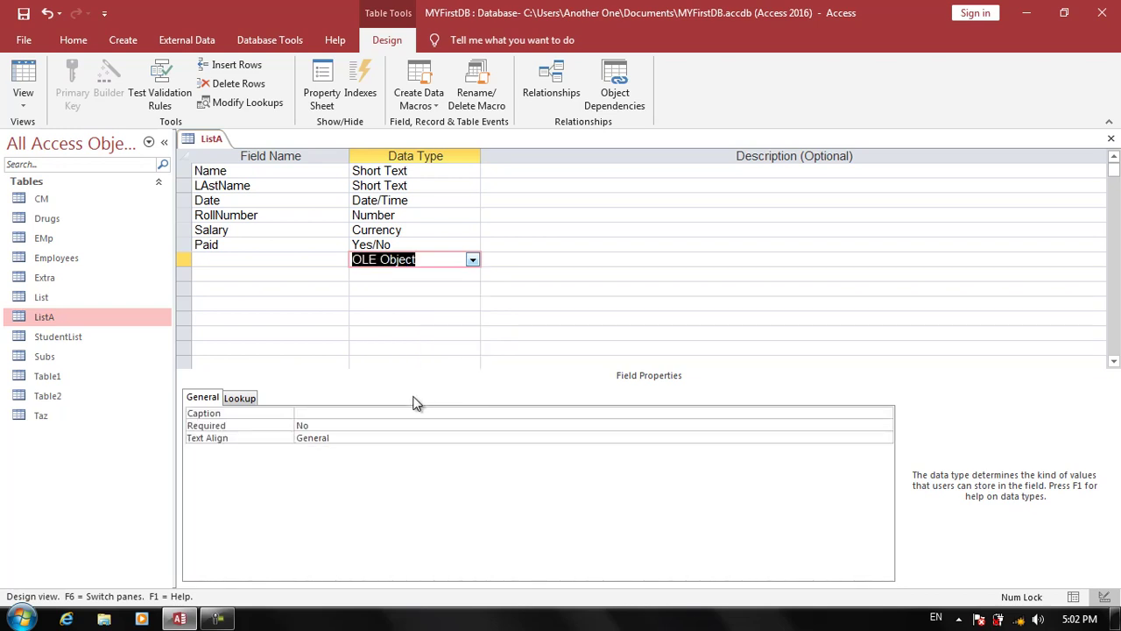
click(473, 262)
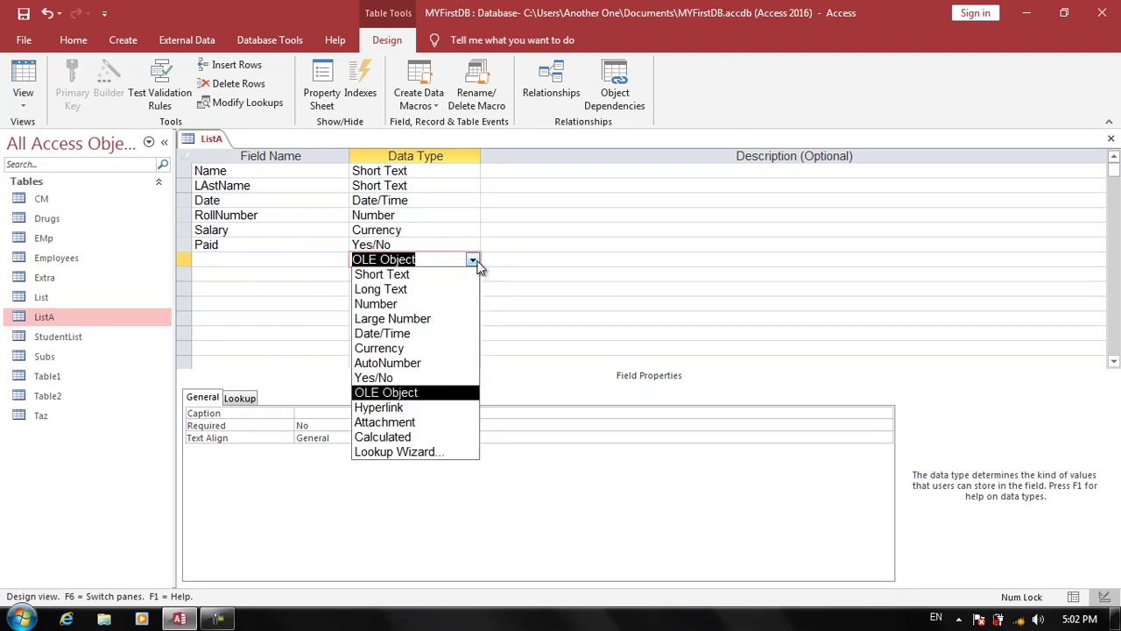
click(421, 405)
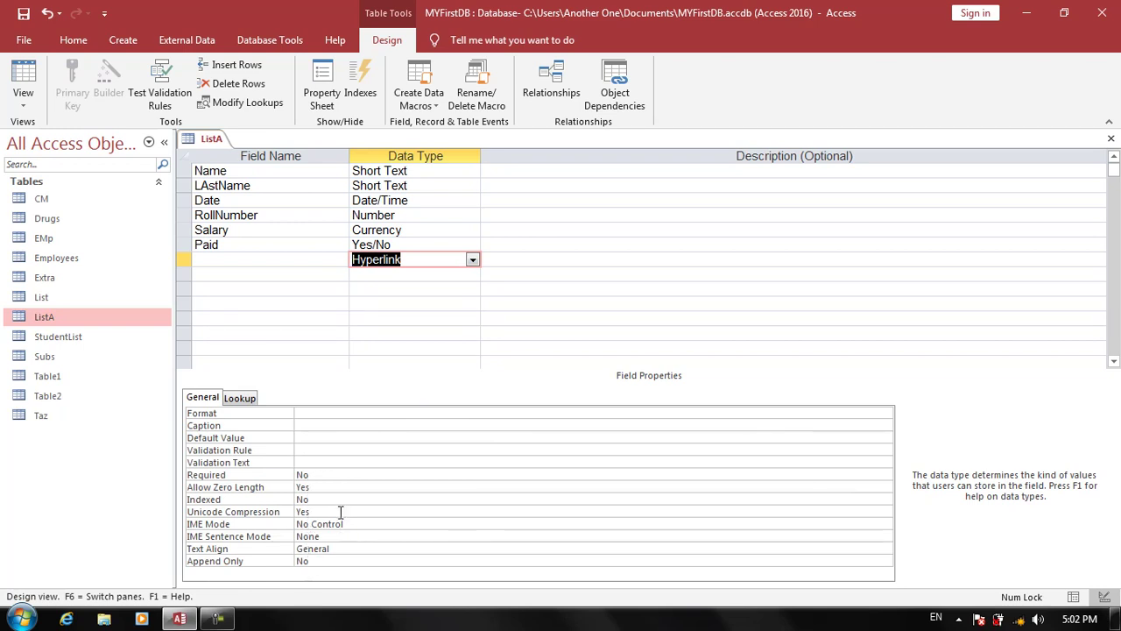
- Set Append Only to Yes for the unnamed Hyperlink row, and change its data type to Attachment
click(324, 560)
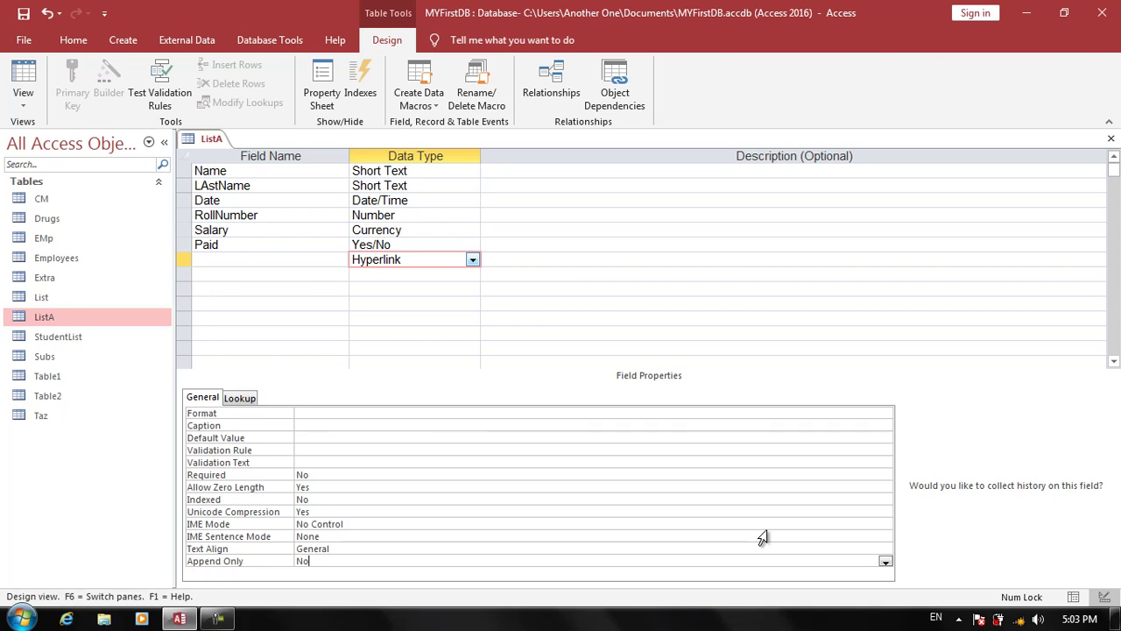
click(885, 562)
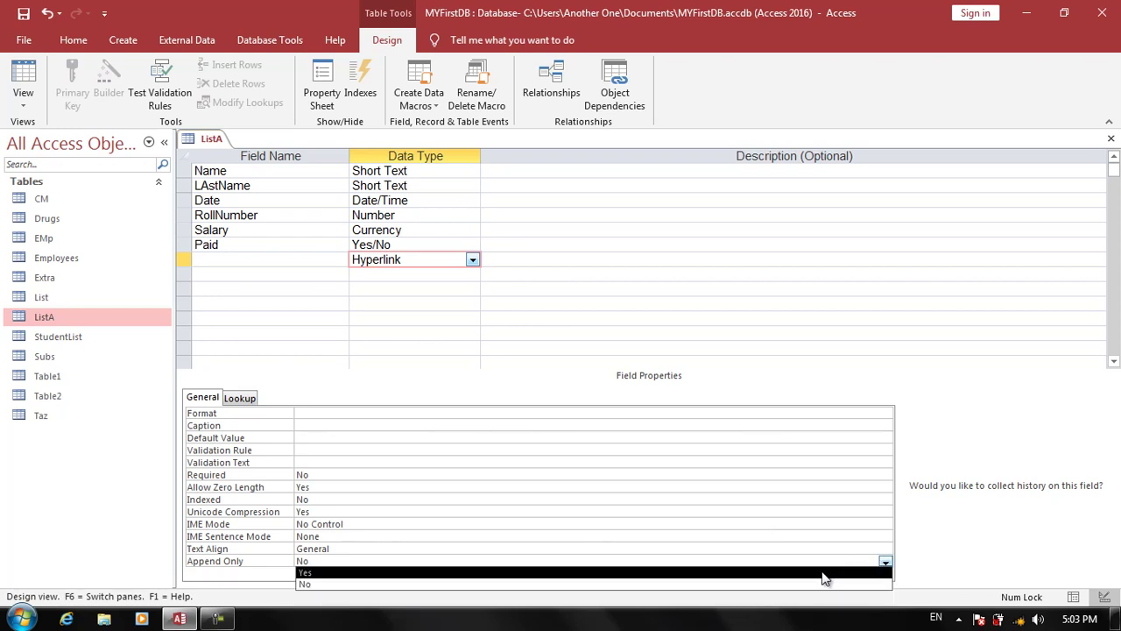
click(773, 574)
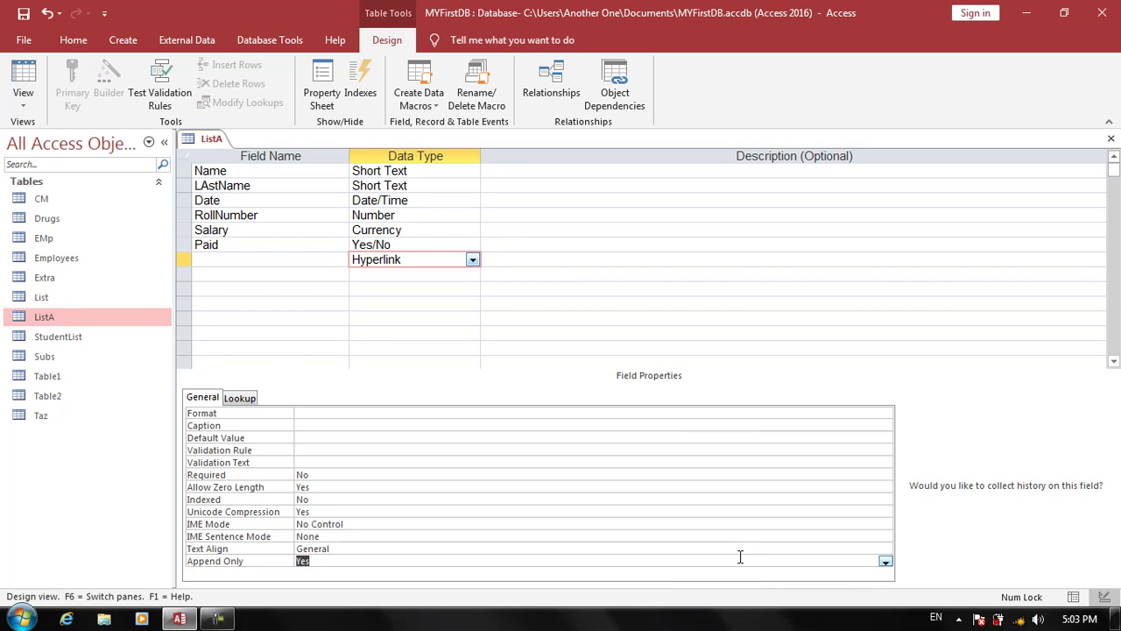
click(472, 259)
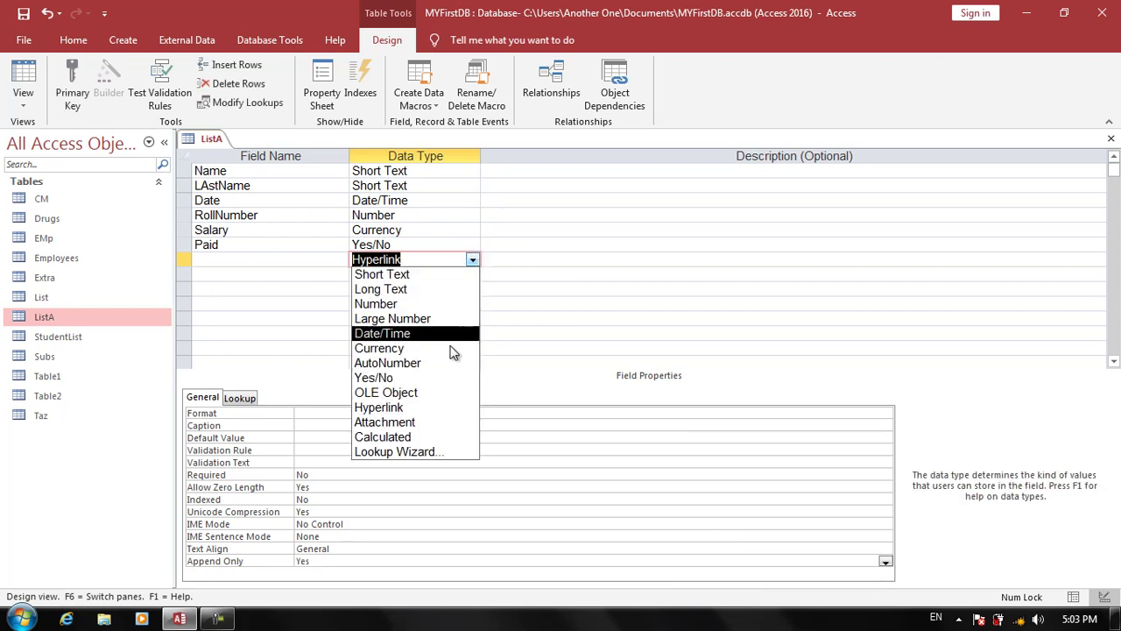
click(441, 422)
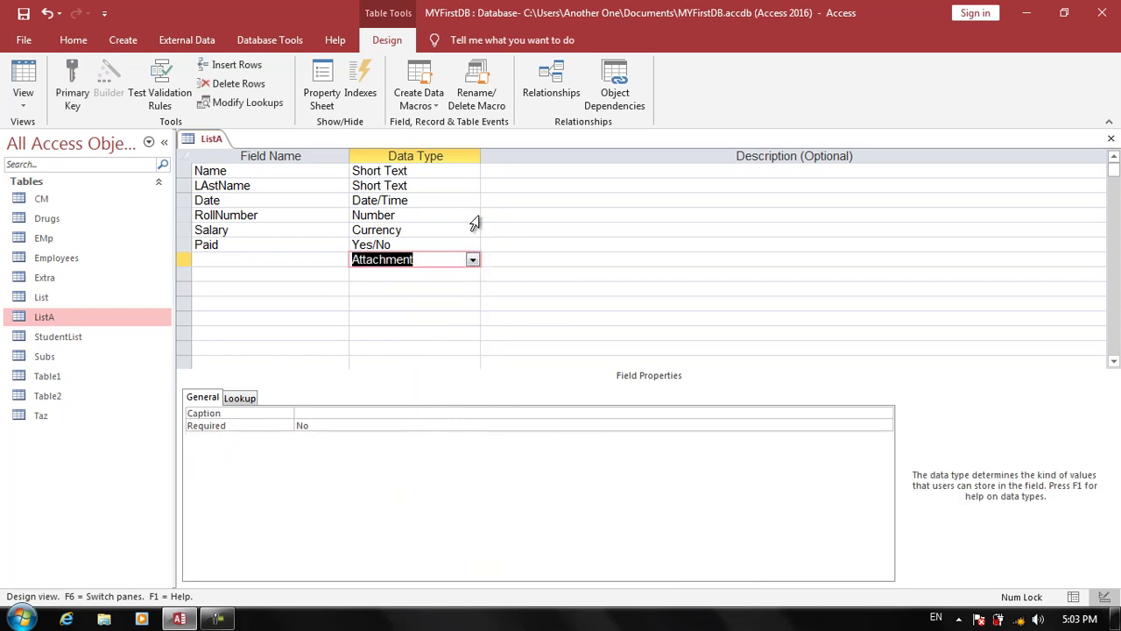
- Make the seventh row a Calculated field named Total, dismissing the Expression Builder without an expression
click(472, 260)
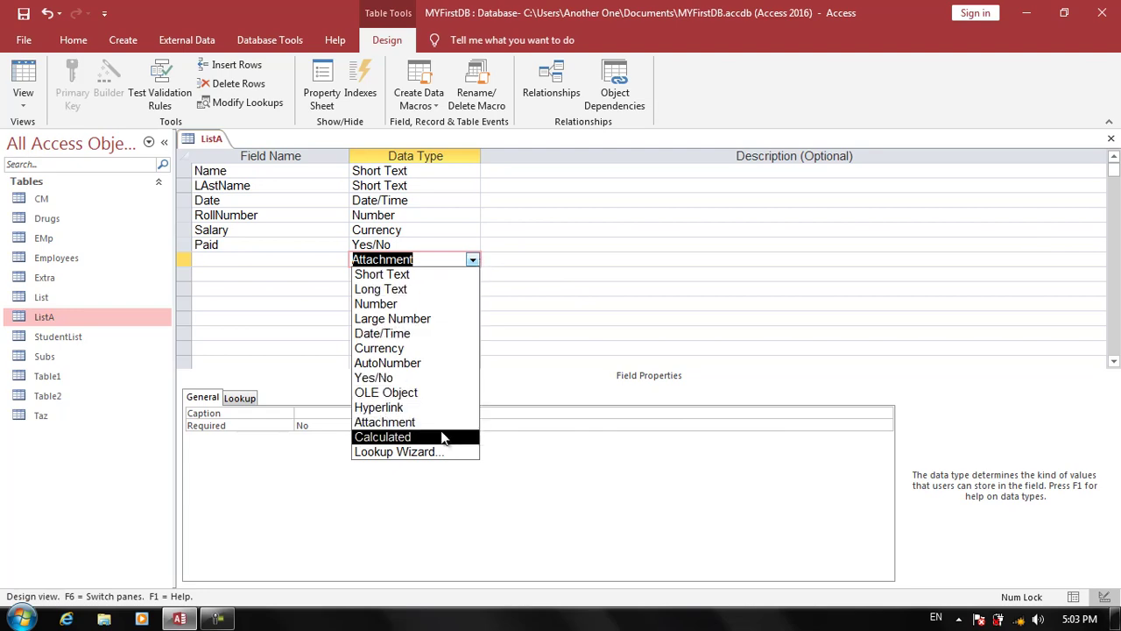
click(441, 434)
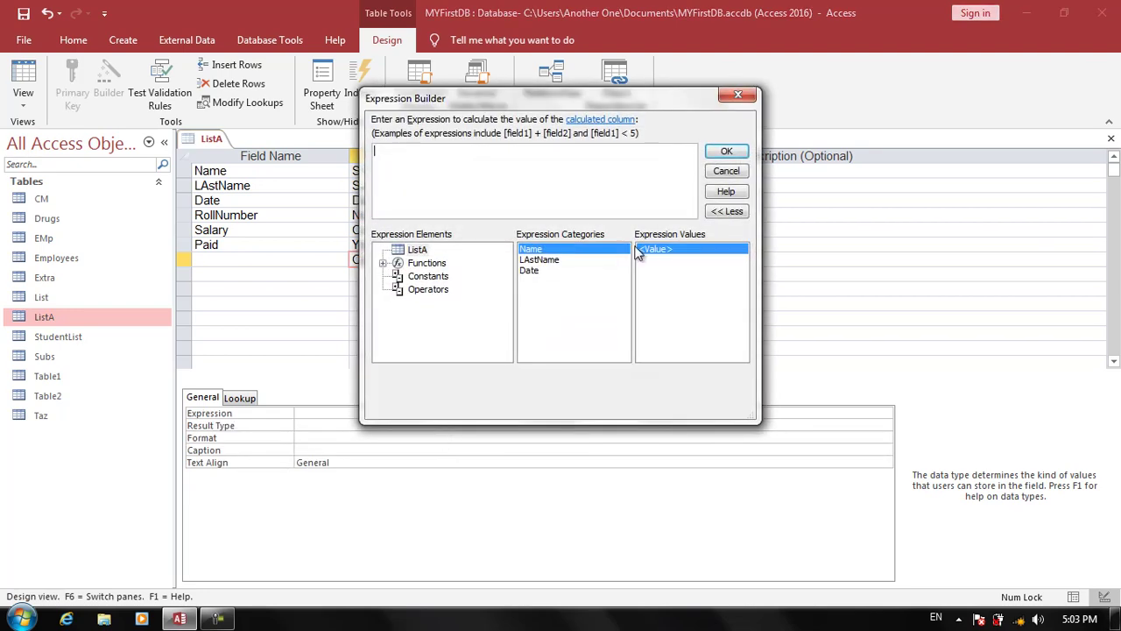
click(727, 171)
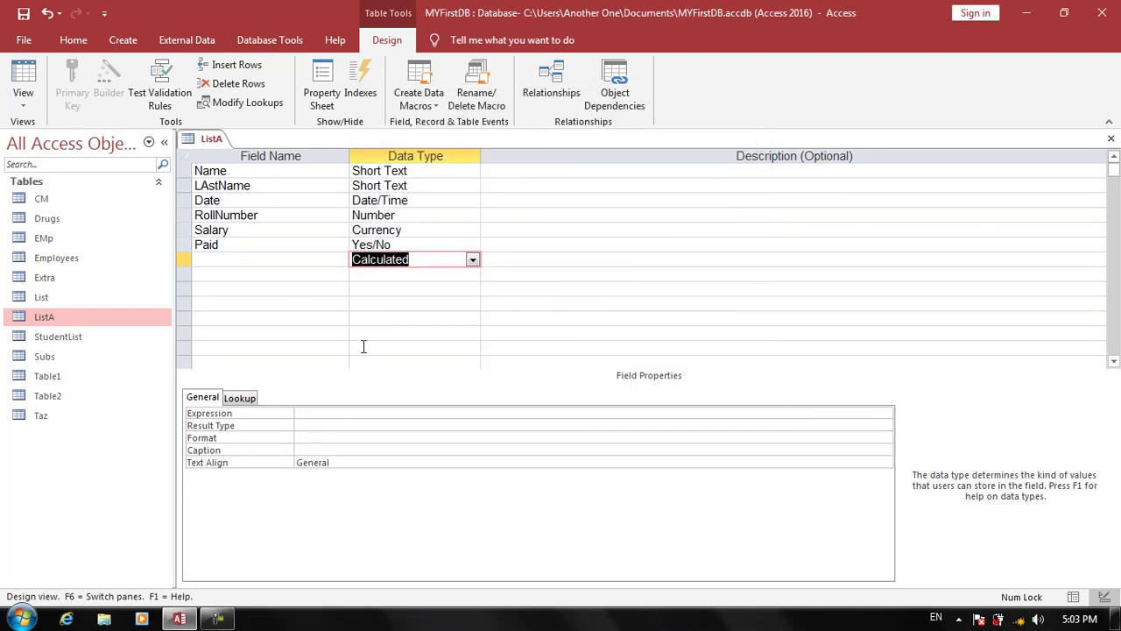
click(255, 261)
text(Total)
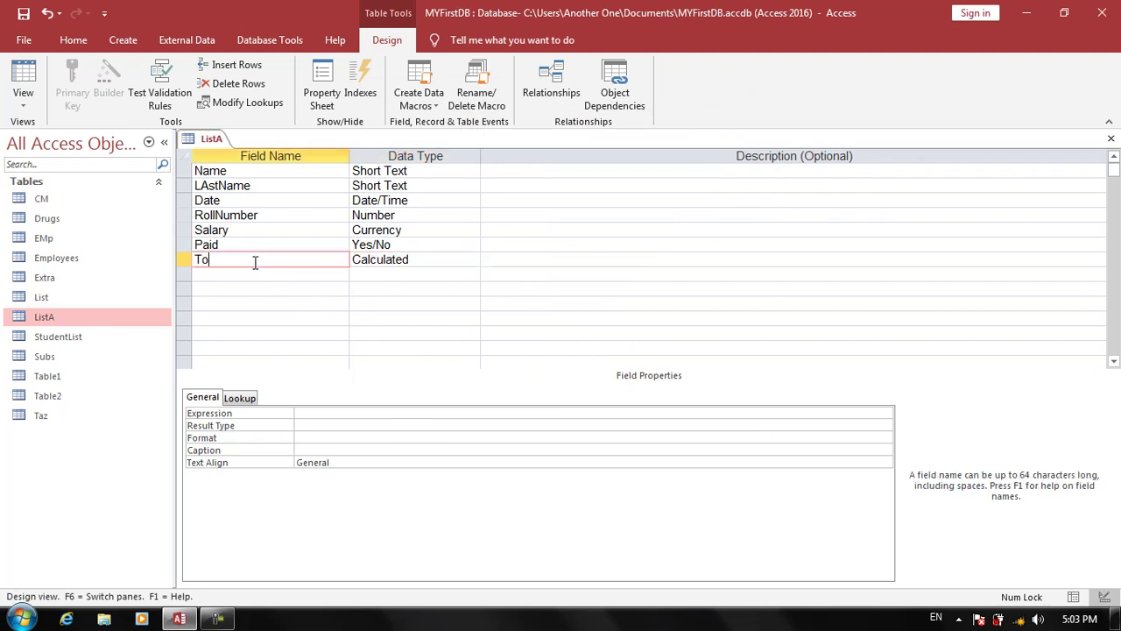
key(Tab)
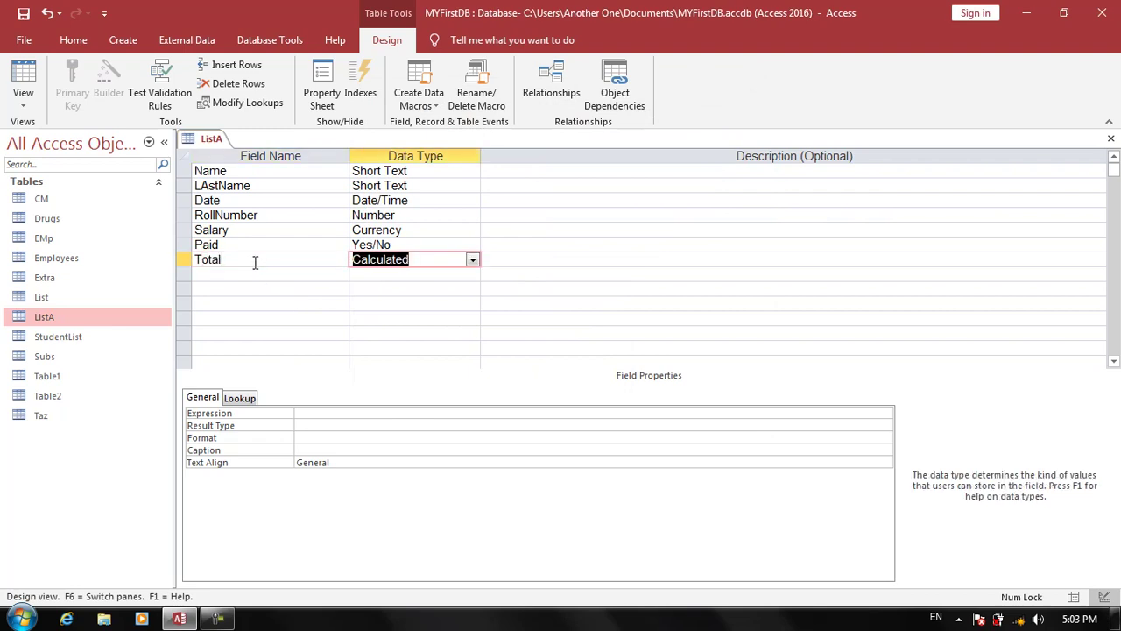
- Enter [Salary]+800 as the Total field's Expression property
click(304, 416)
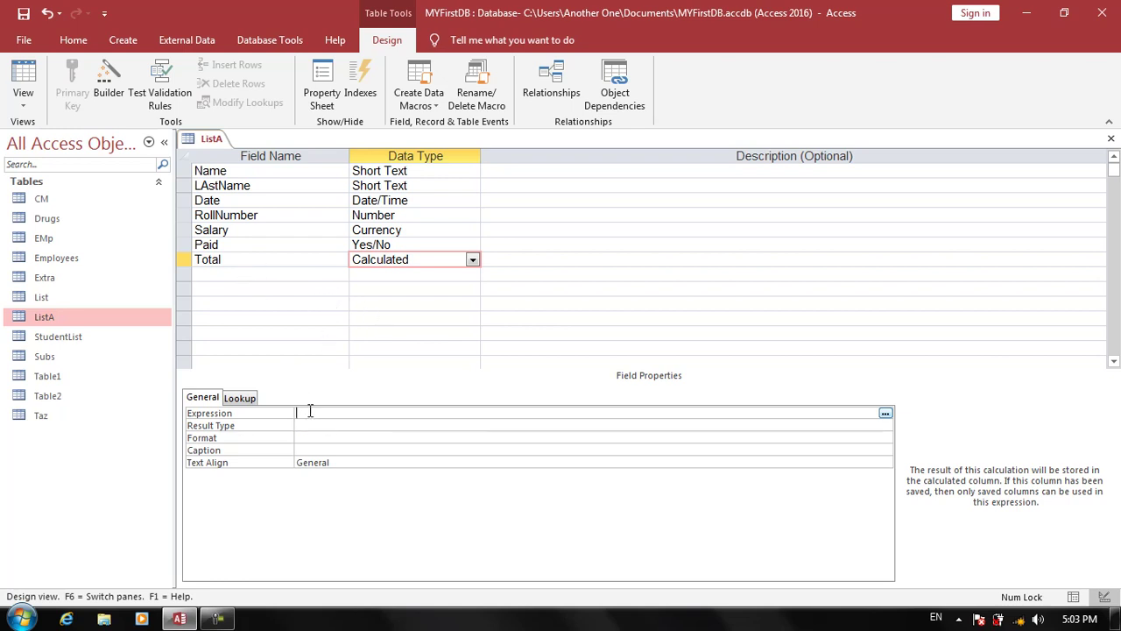
text(=Salary])
key(Left)
key(Left)
key(Left)
key(Left)
key(Left)
key(Left)
key(Left)
text([)
key(F9)
text(+800)
key(Return)
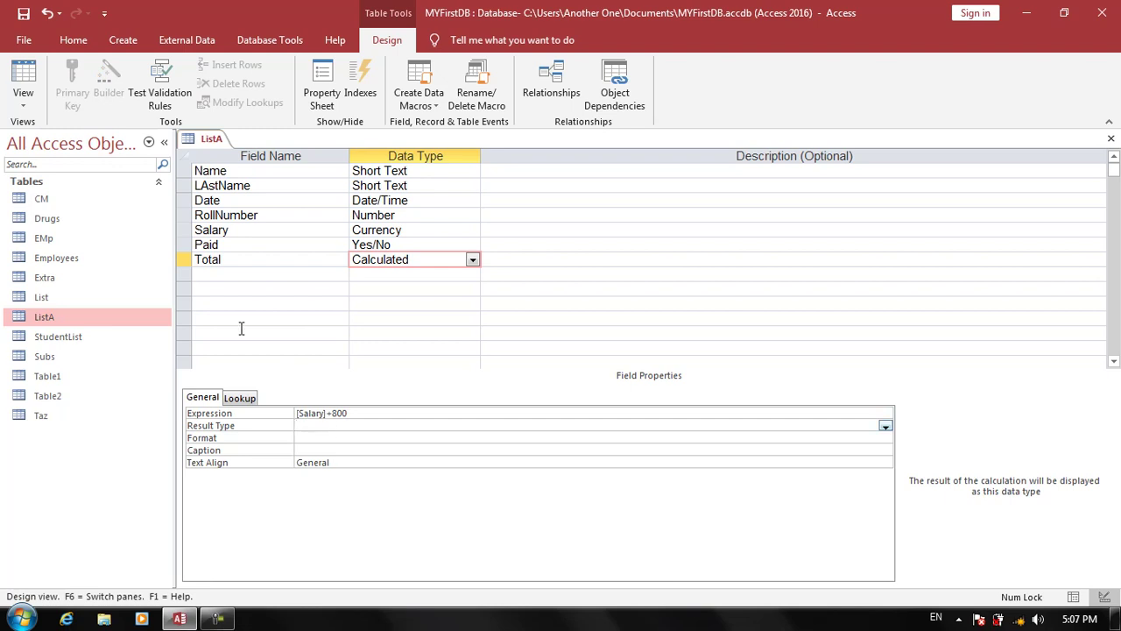
- Save the table, switch to Datasheet view and enter 500 as the first record's Salary
click(24, 77)
key(Return)
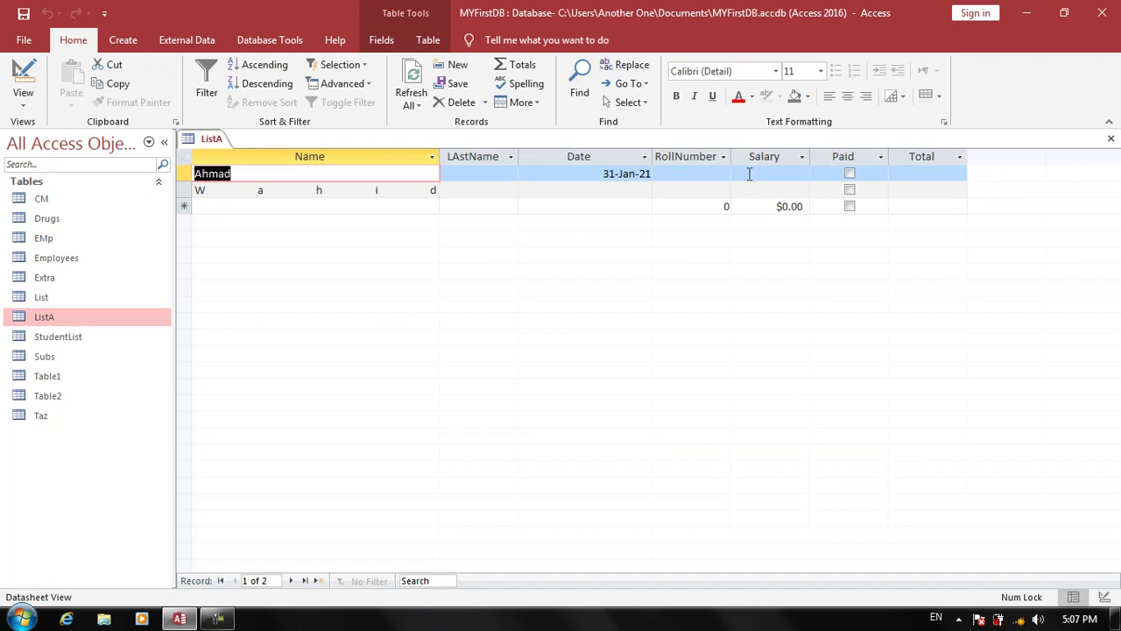
click(752, 175)
text(500)
key(Tab)
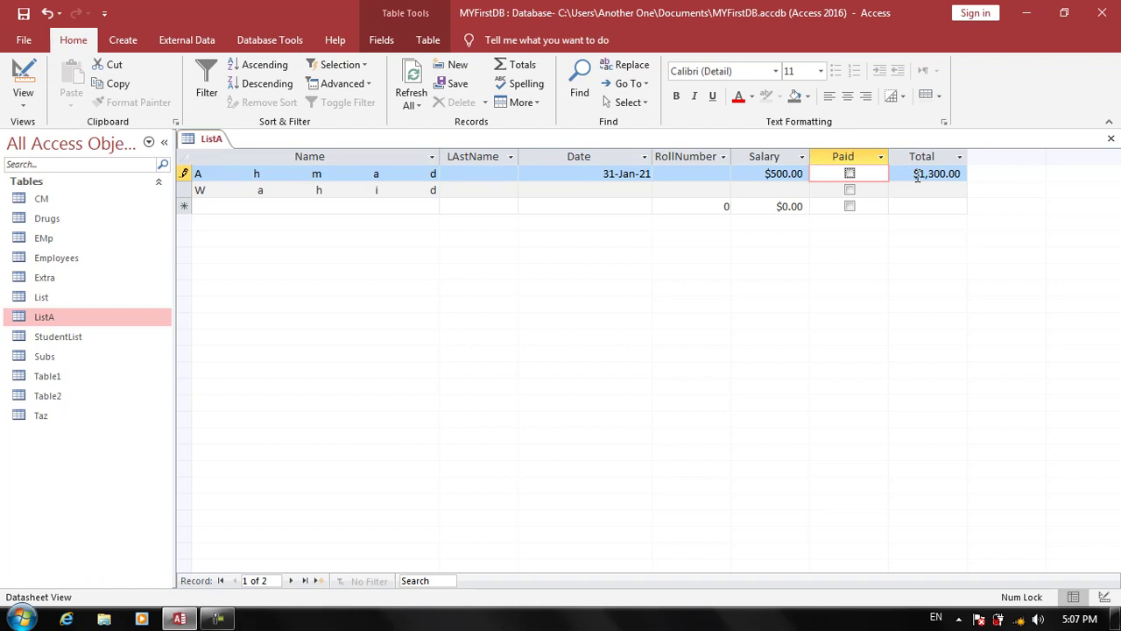
- Review the Total field's Expression and Result Type in Design view, and compare them with the Total column in the datasheet
click(23, 81)
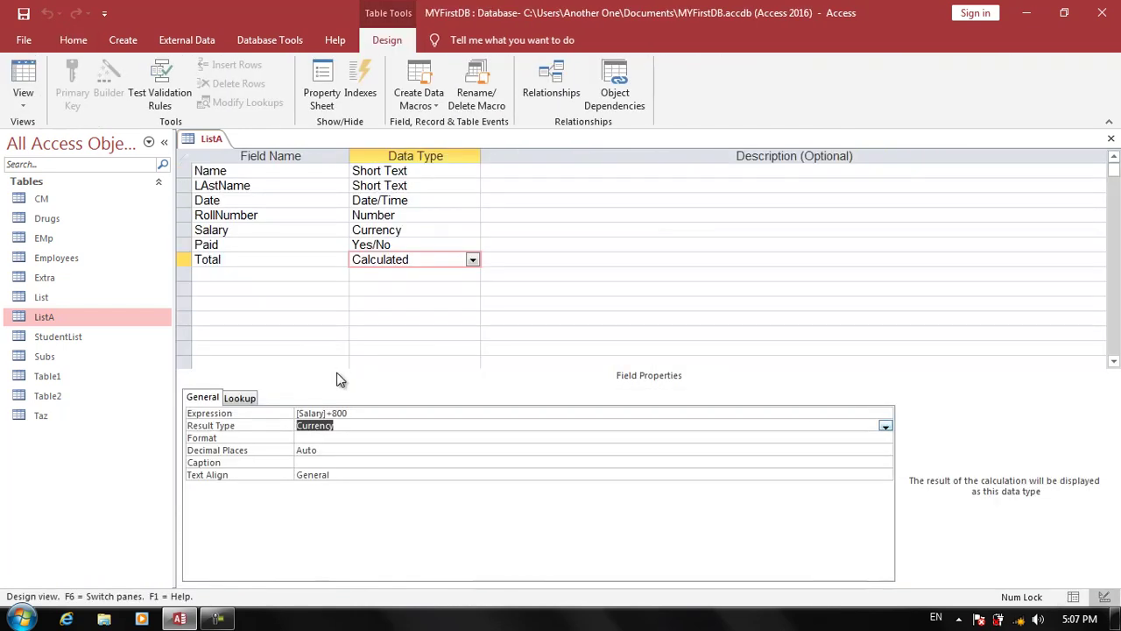
click(363, 414)
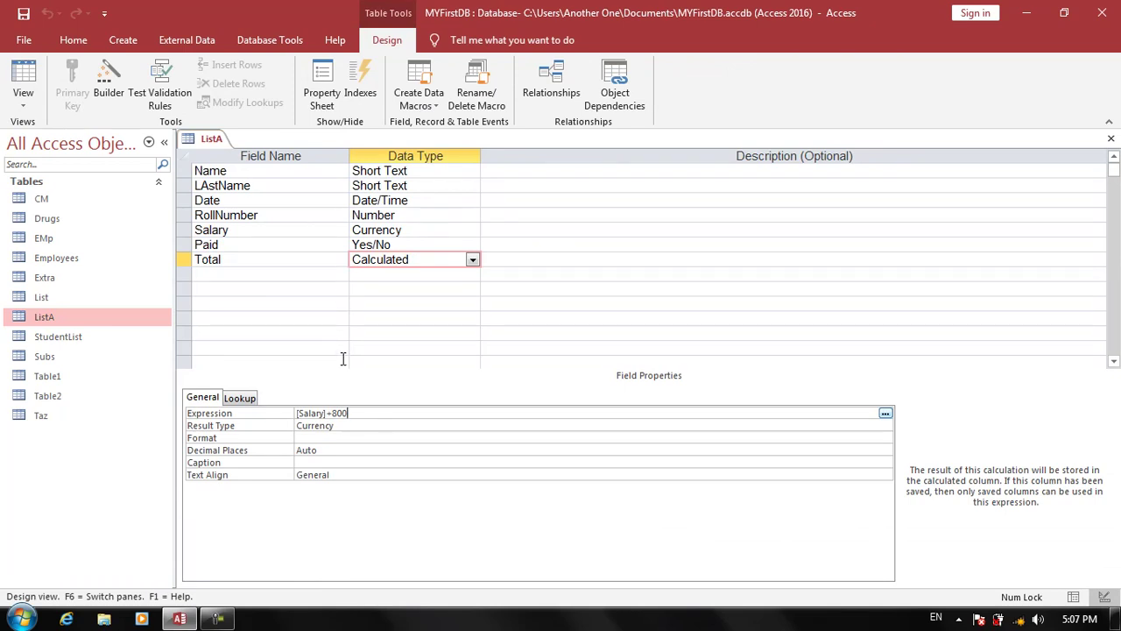
drag(357, 412, 277, 414)
click(357, 425)
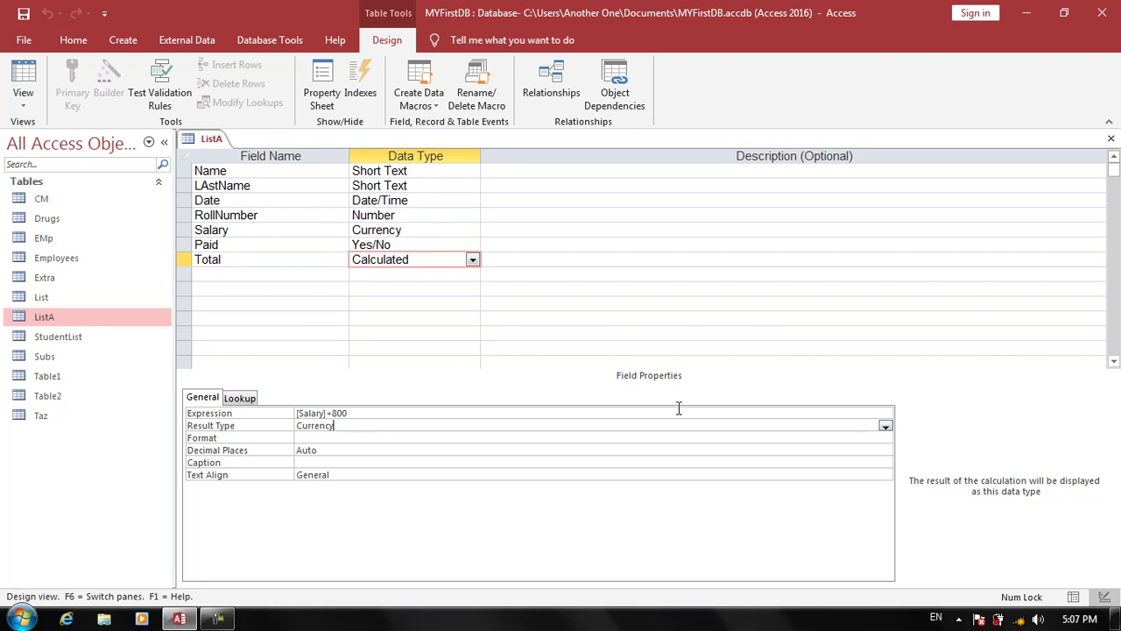
click(21, 88)
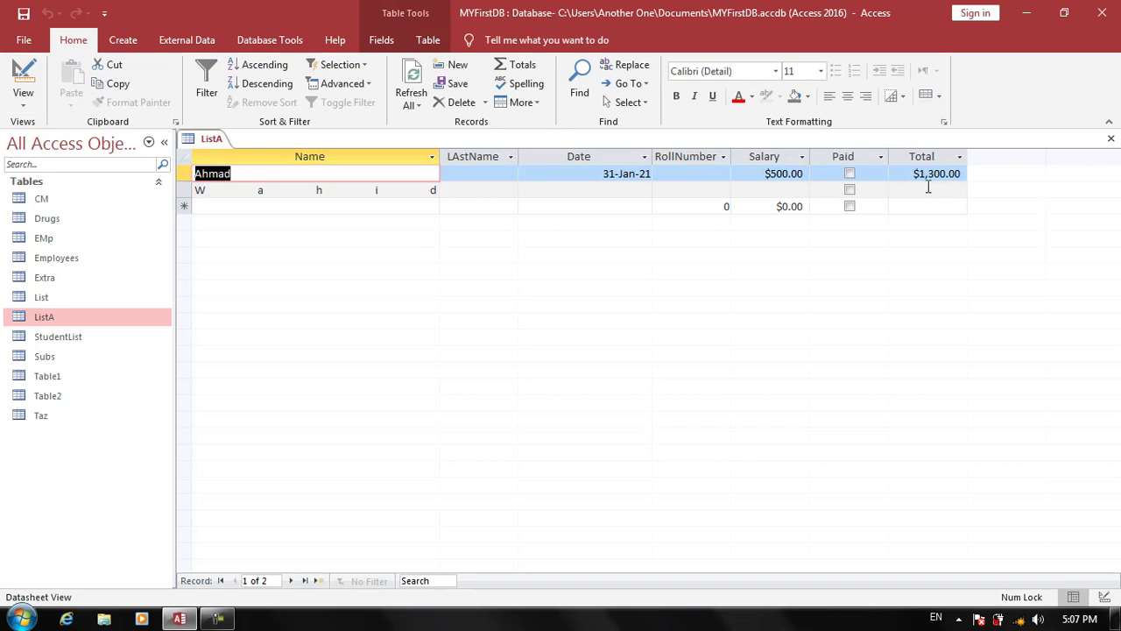
- Set the Total field's Result Type property to Decimal in Design view
click(23, 88)
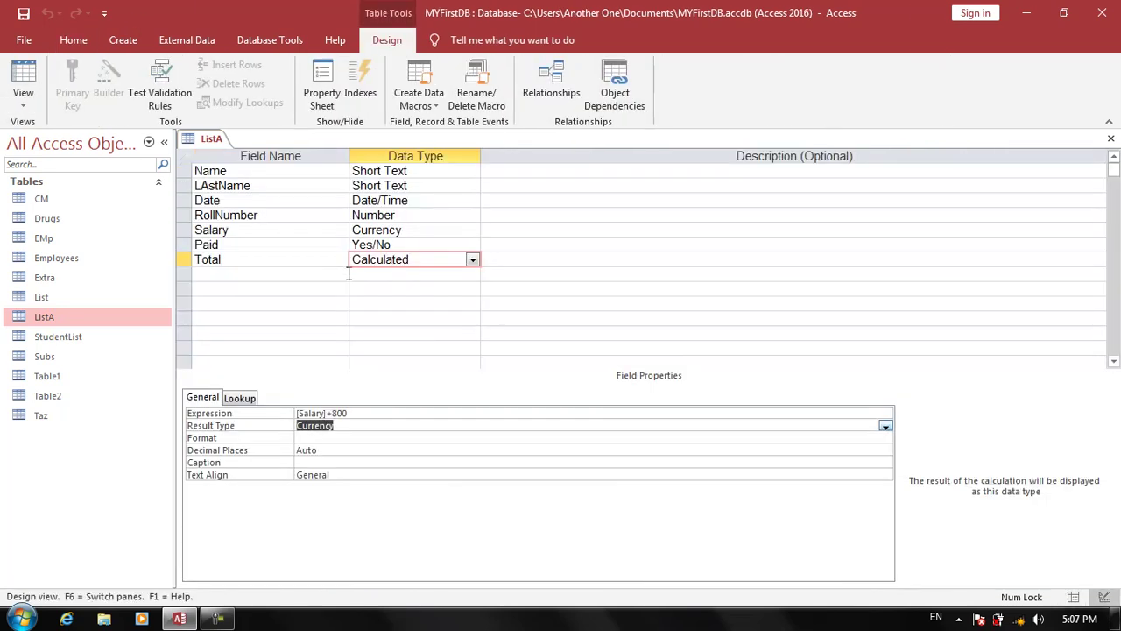
click(885, 427)
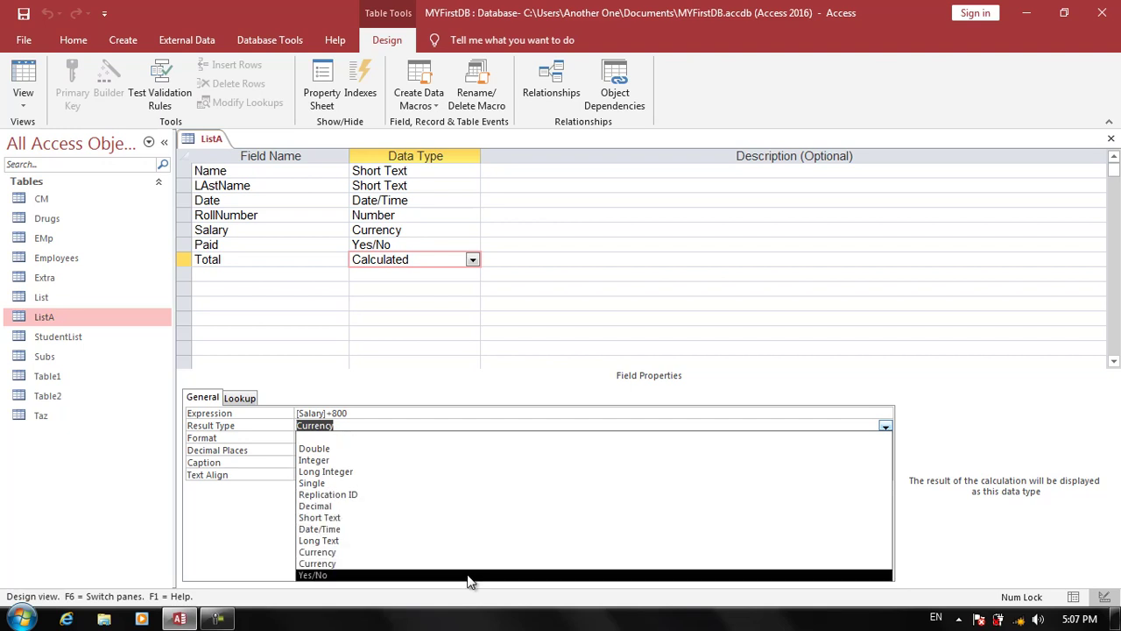
click(431, 506)
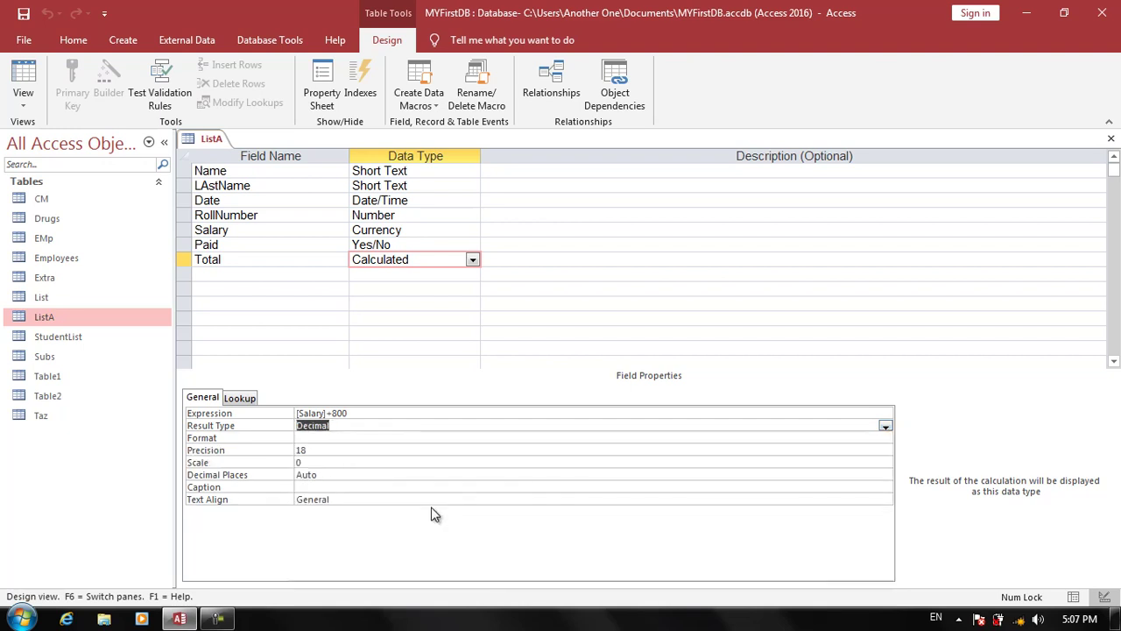
- Save the table, check the first record's Total in Datasheet view, and return to Design view
click(23, 79)
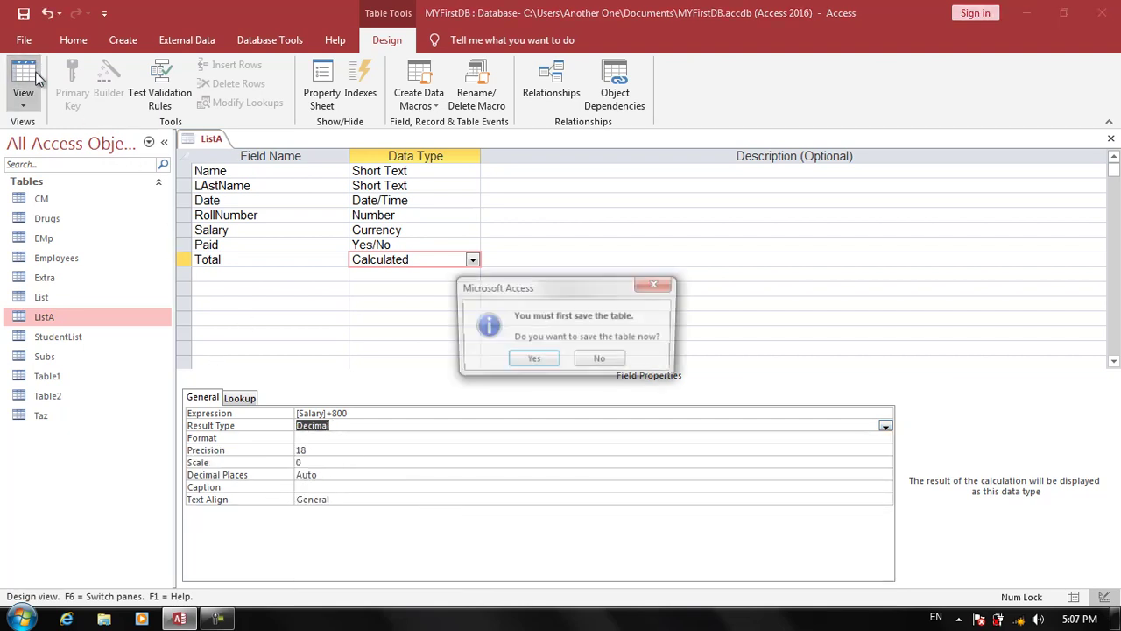
key(Return)
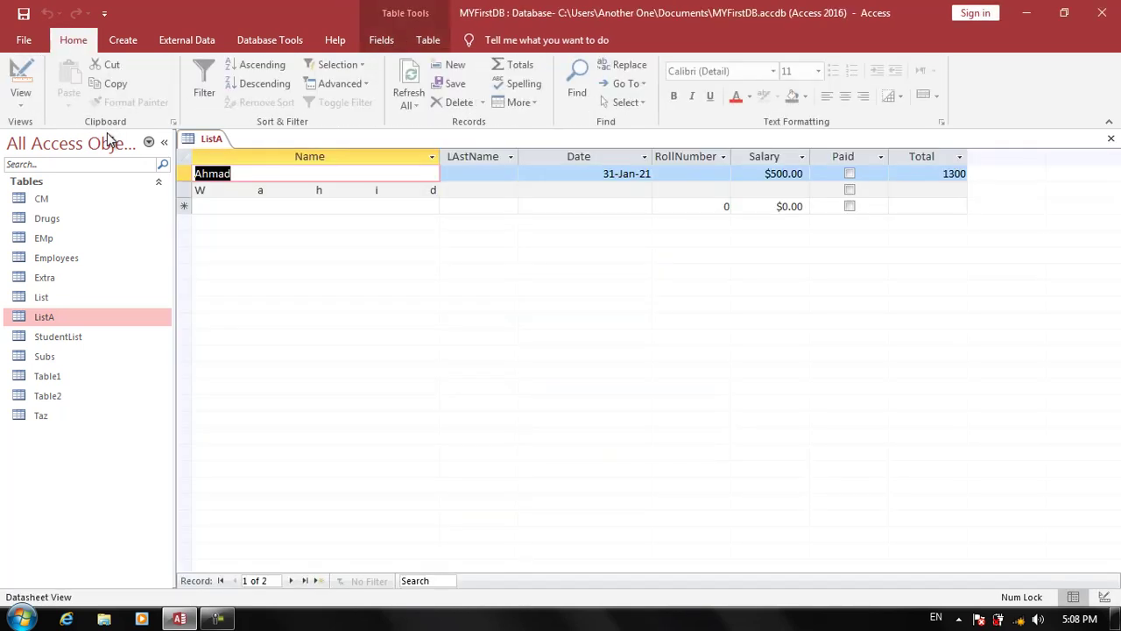
click(926, 178)
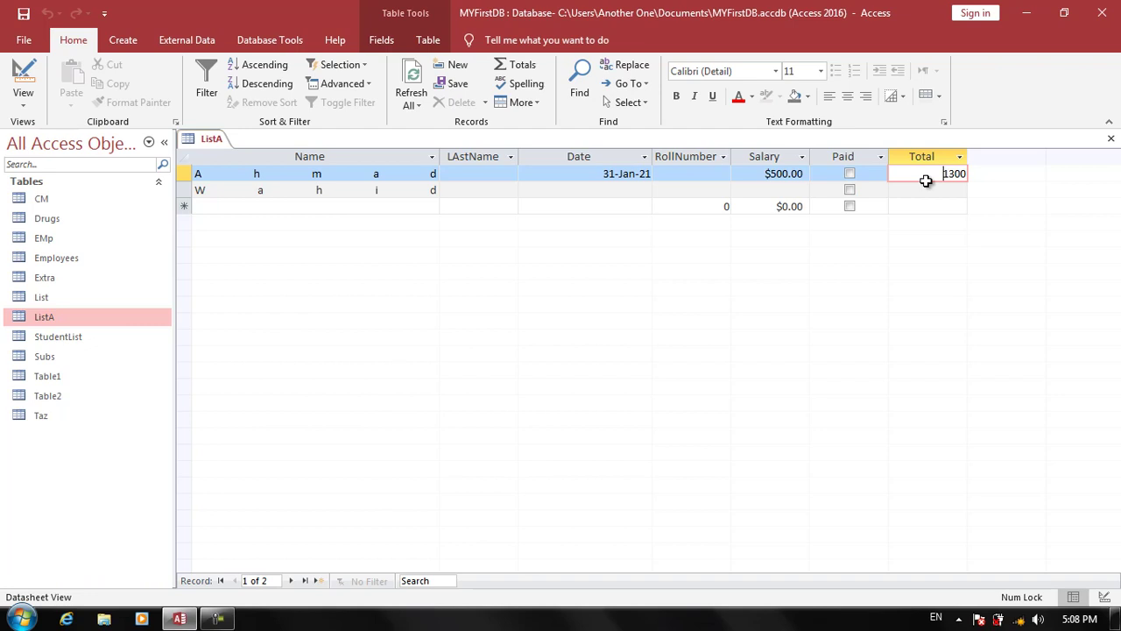
click(24, 77)
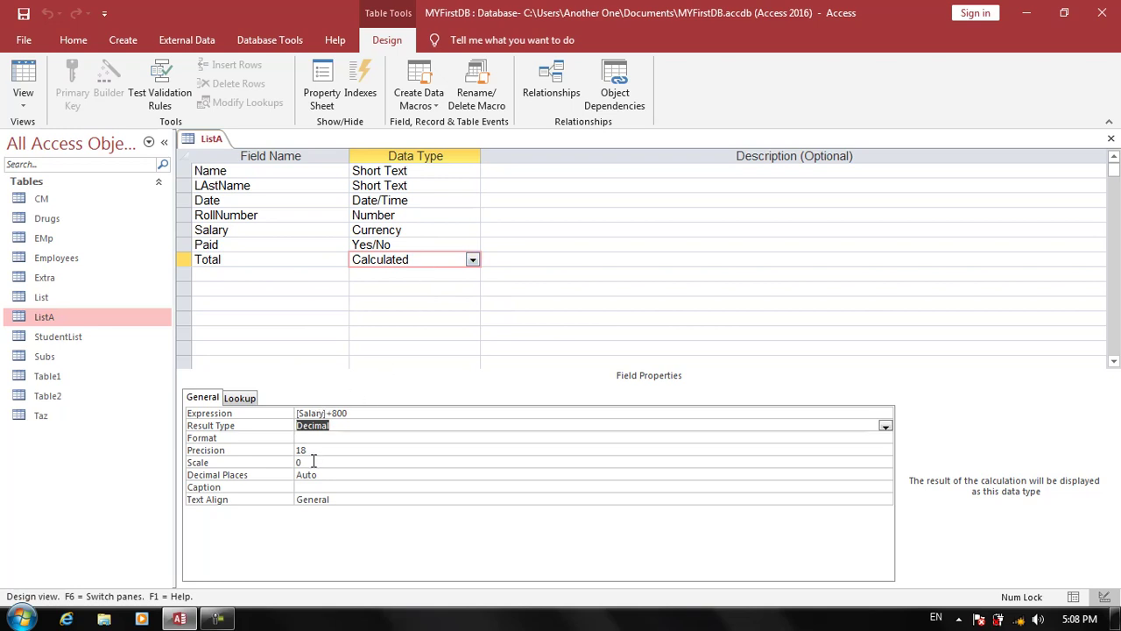
- Change the Total field's Expression to [Salary]+800/2, save the table and check the first record's Total in Datasheet view
click(358, 415)
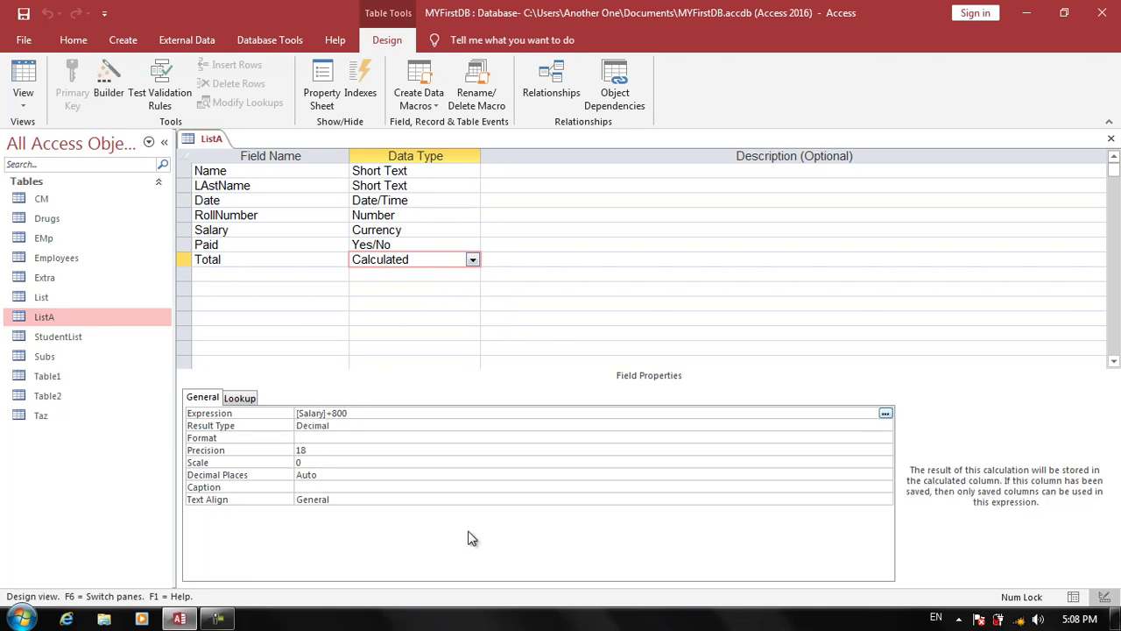
text(/2)
key(Return)
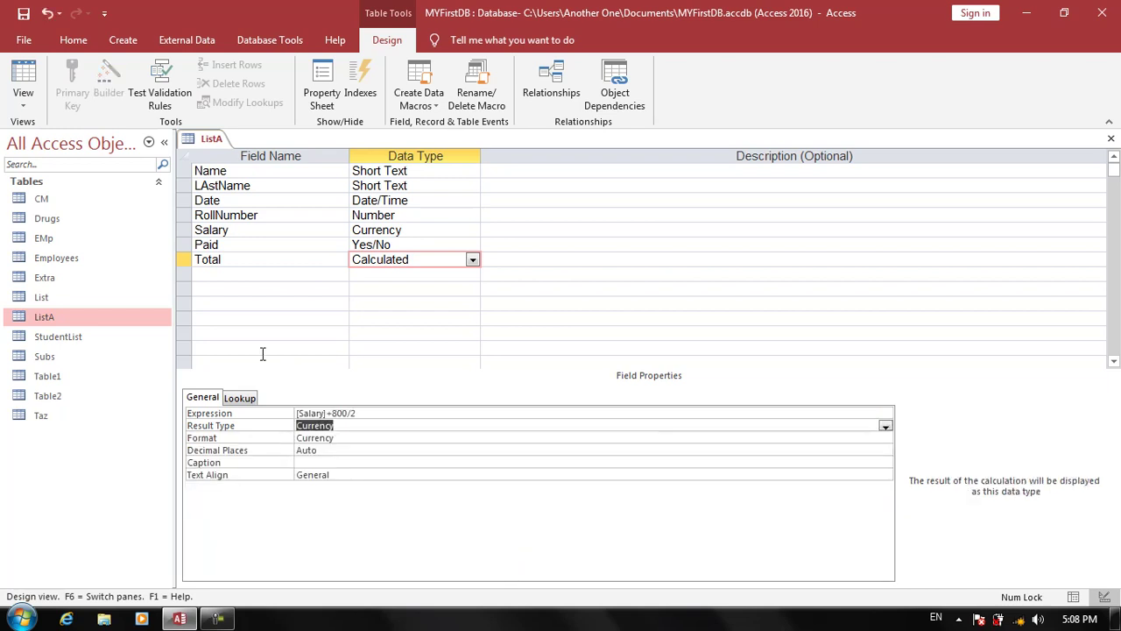
click(23, 79)
key(Return)
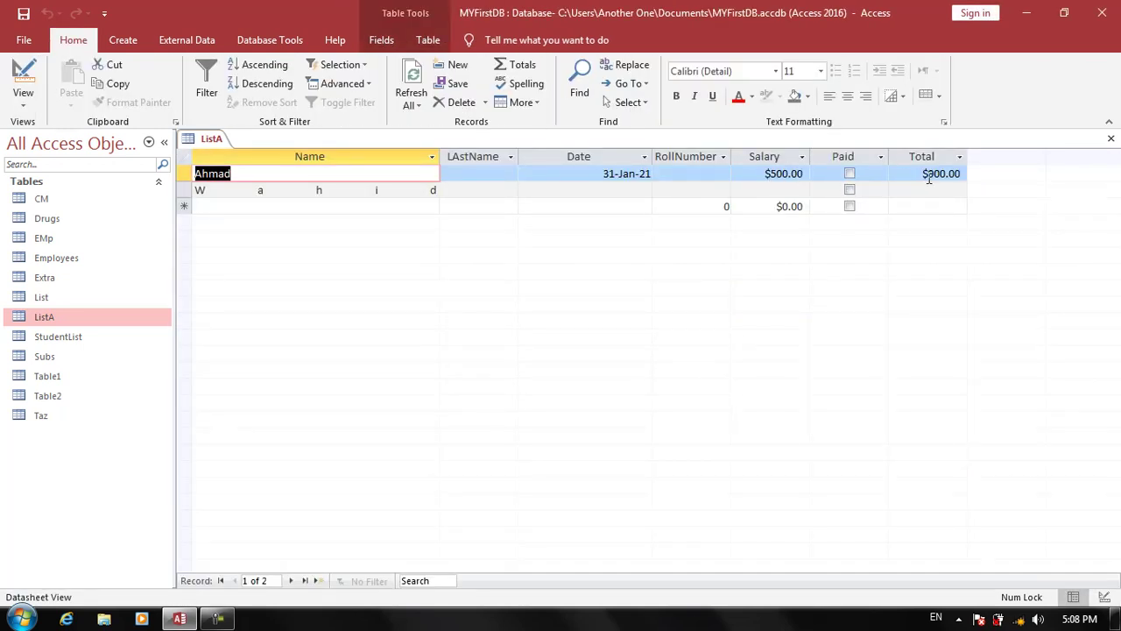
- Try to clear the Total field's Expression property in Design view
click(23, 88)
click(202, 414)
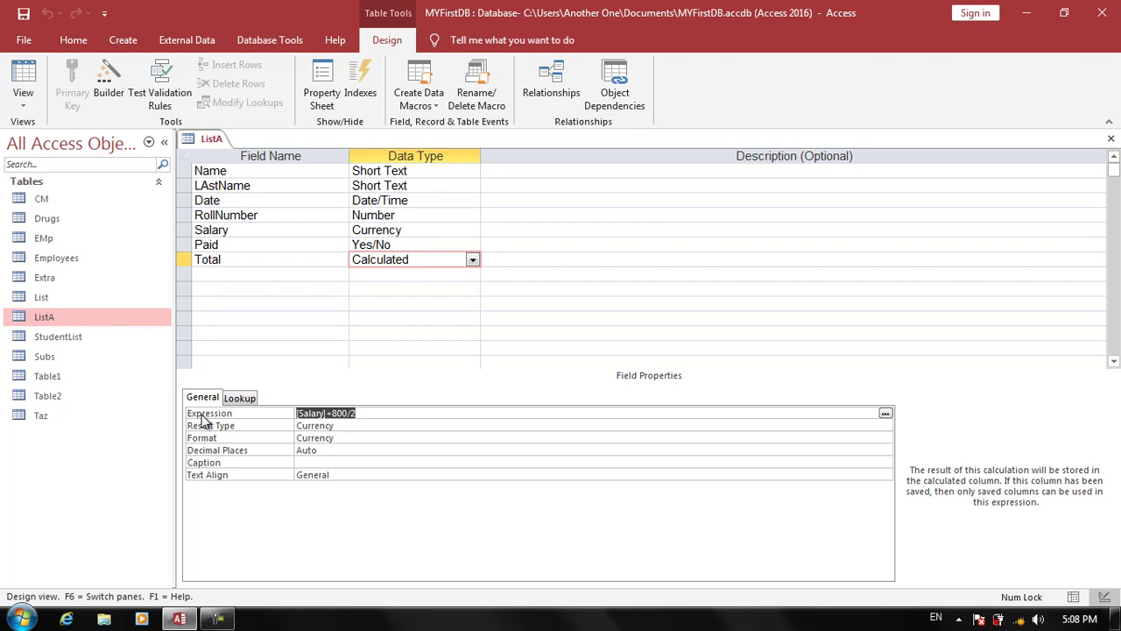
key(Delete)
click(466, 306)
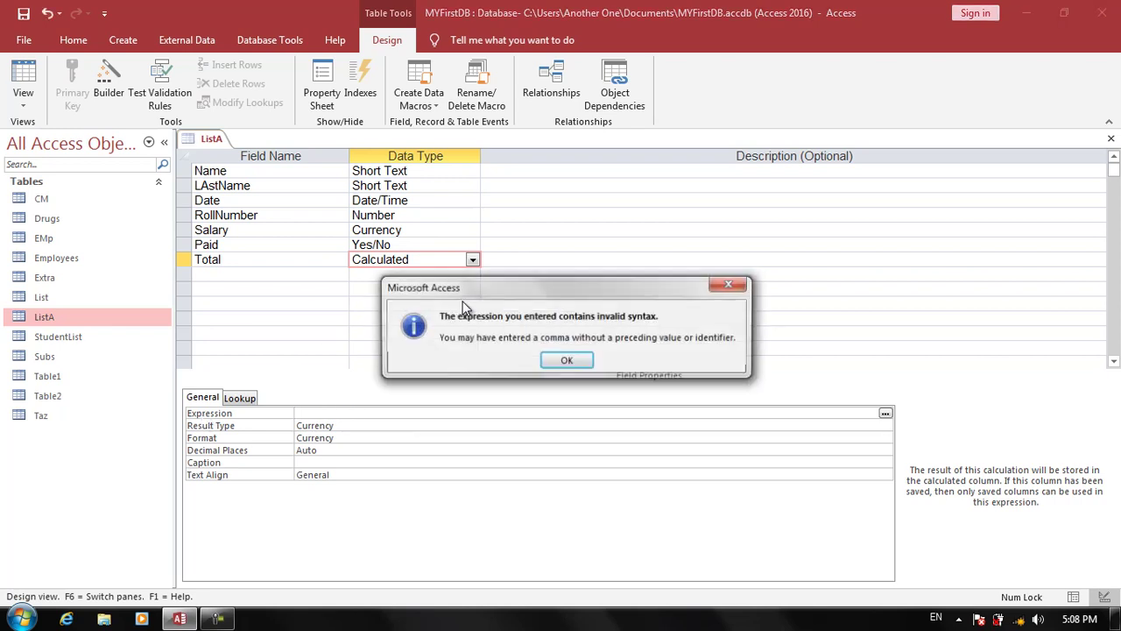
click(556, 358)
key(Escape)
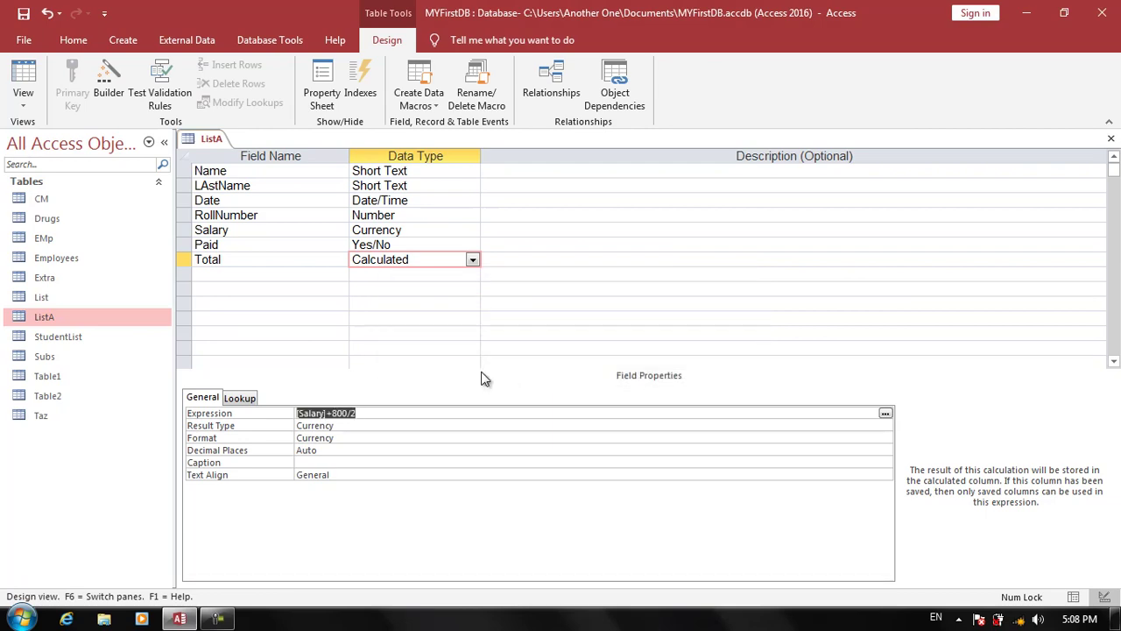
- Save the ListA table, view the Total field's Lookup properties, close it, and look through the CM table's records
key(ctrl+s)
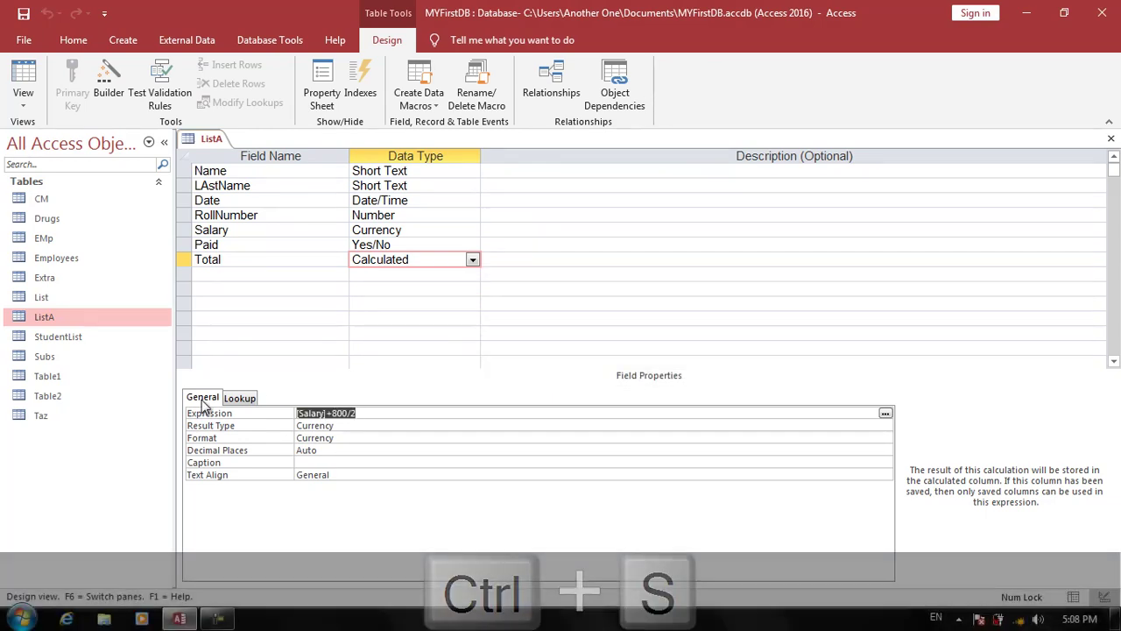
click(235, 402)
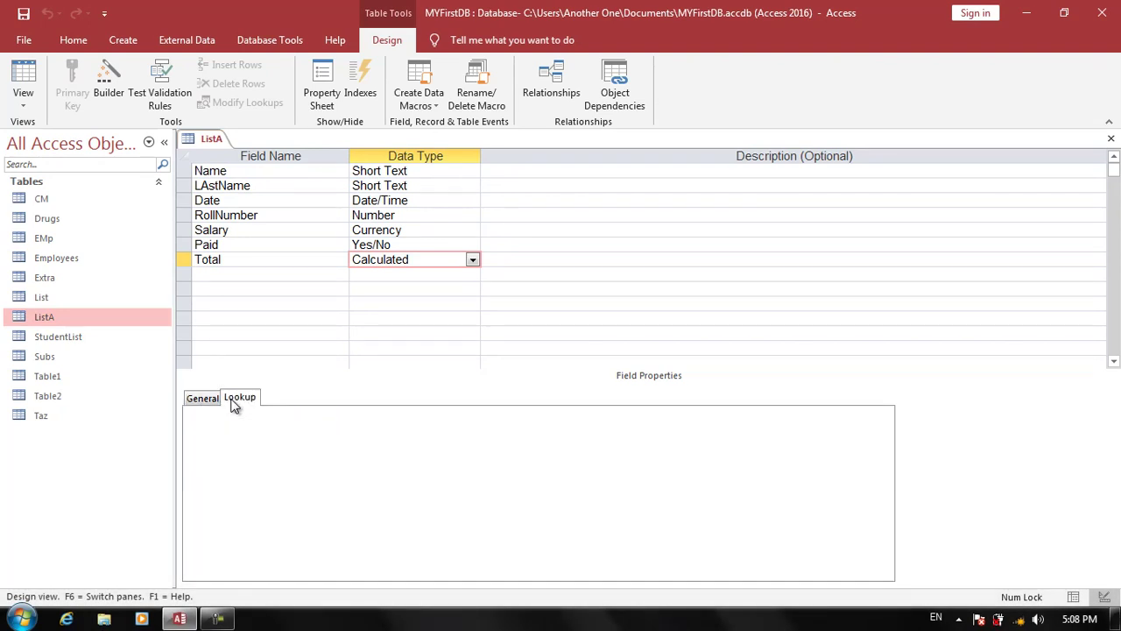
key(ctrl+w)
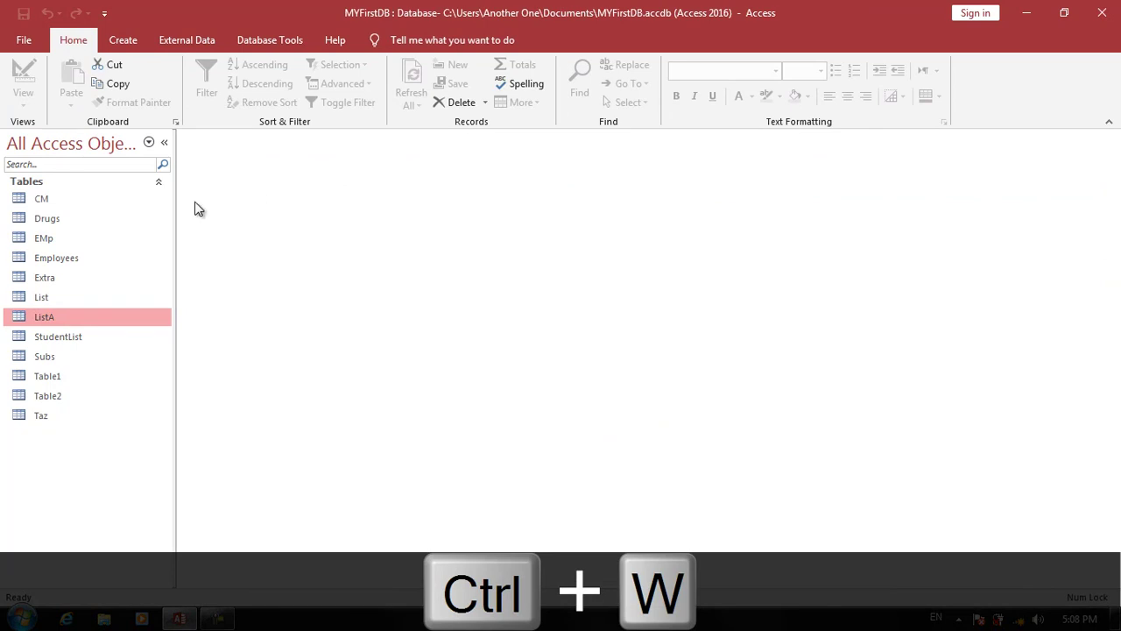
double_click(88, 200)
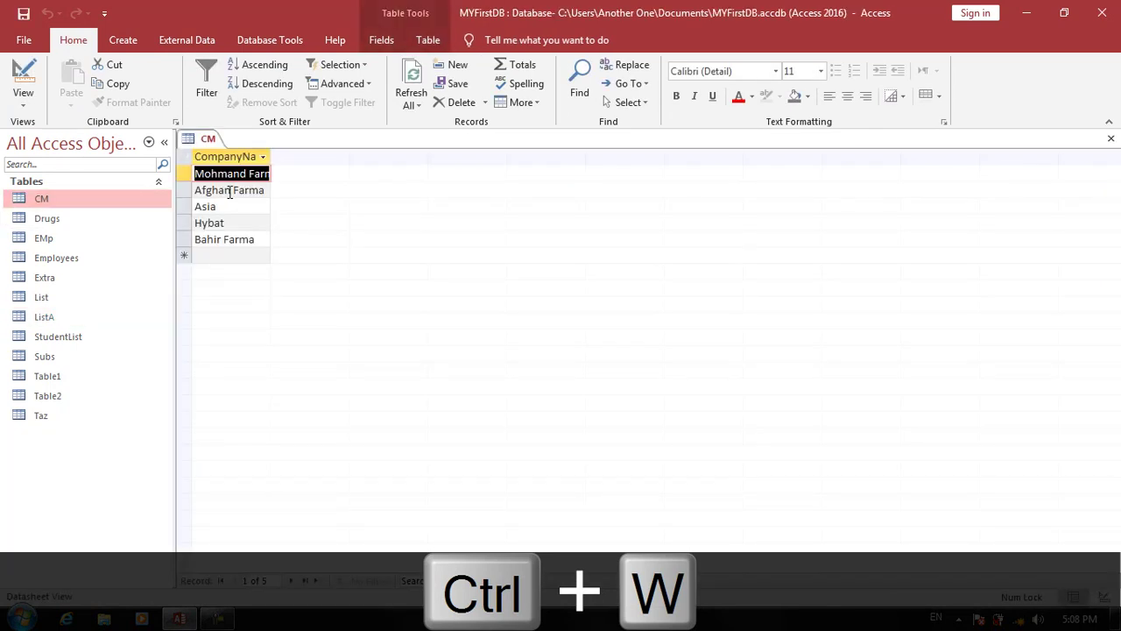
key(ctrl+w)
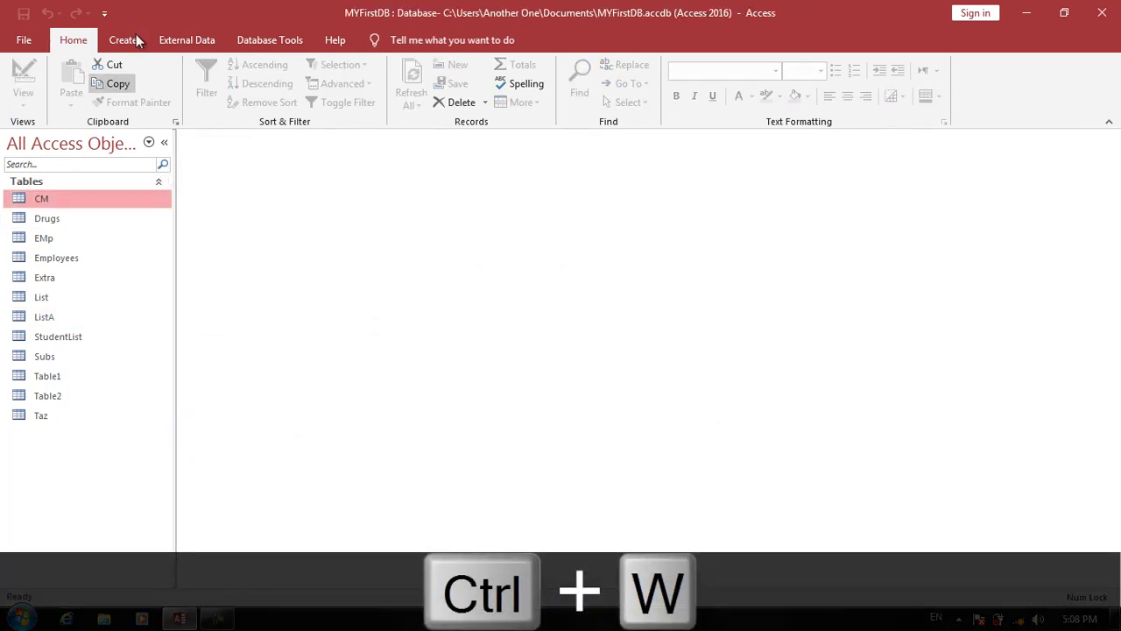
- Create a new table in Design view with a Short Text field named Lookup
click(137, 42)
click(130, 92)
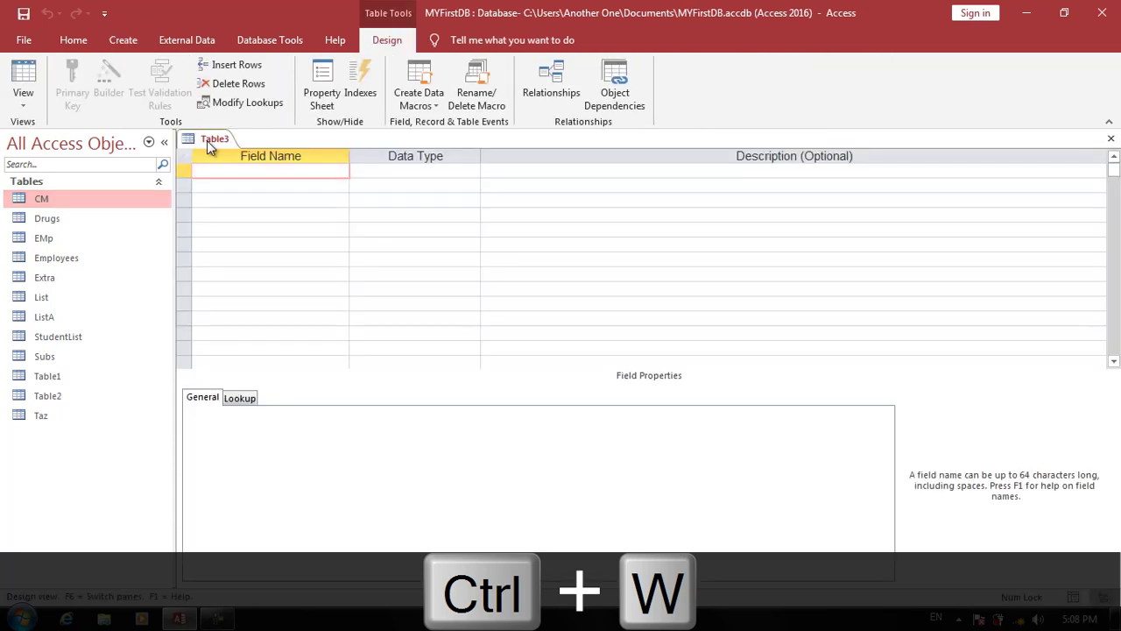
text(Lookup)
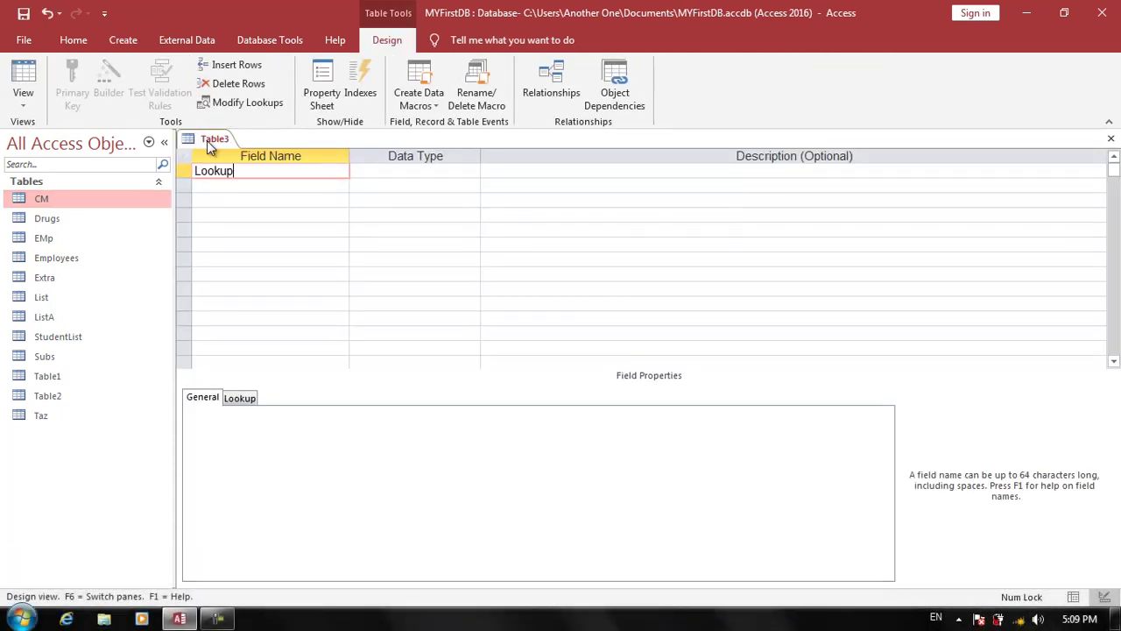
key(Tab)
key(Tab)
- Save the new table as Lookup without creating a primary key
key(ctrl+s)
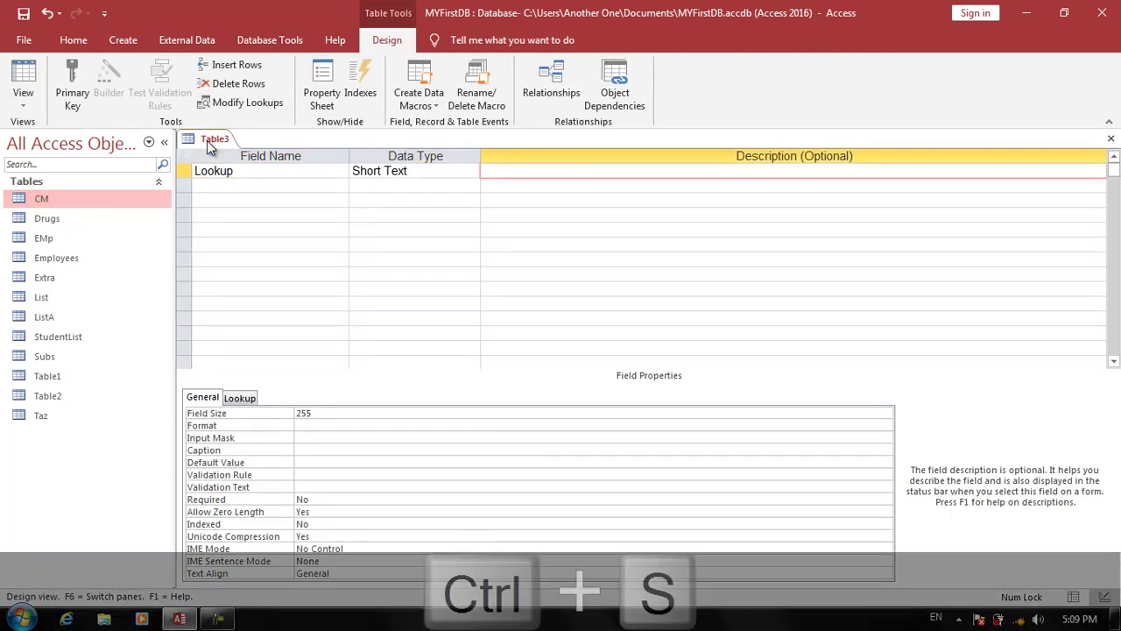
text(Lookup)
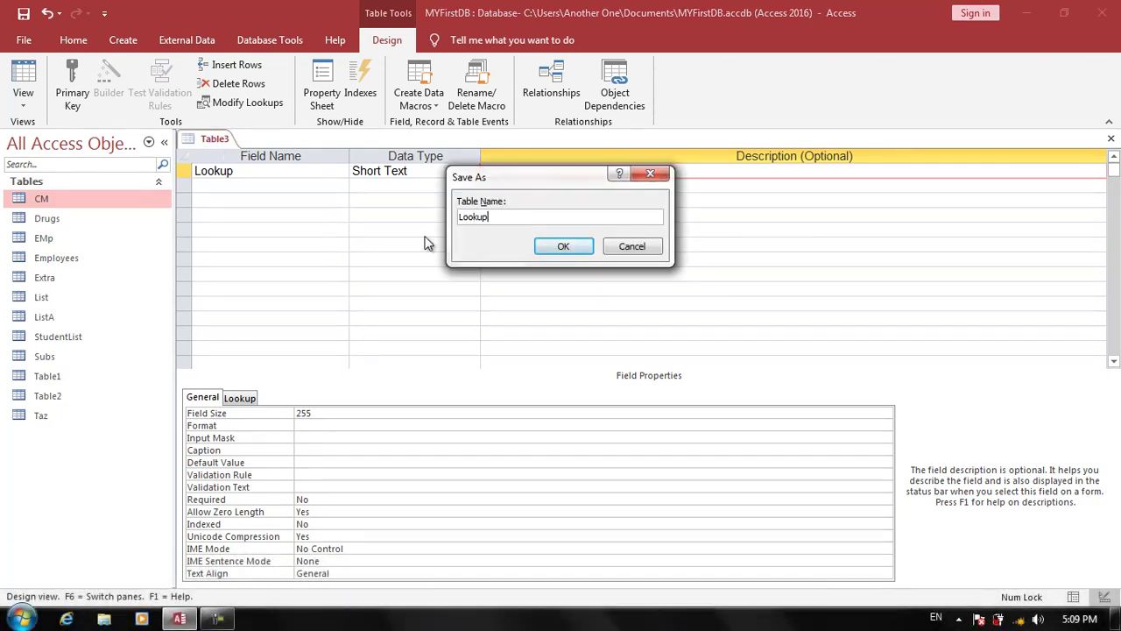
key(Return)
key(Tab)
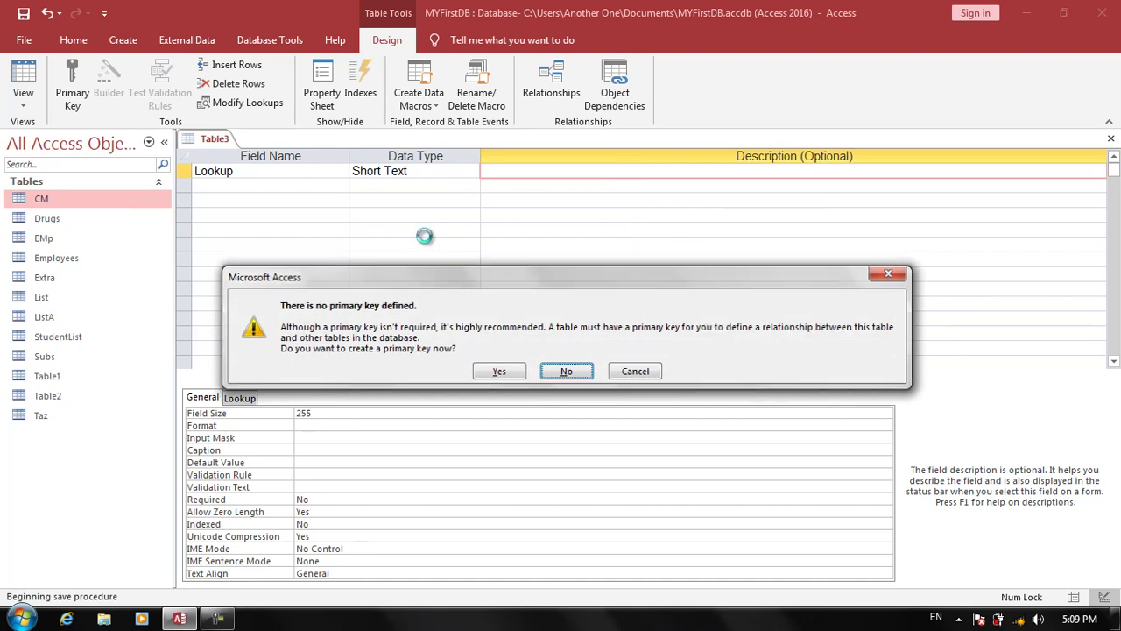
key(Return)
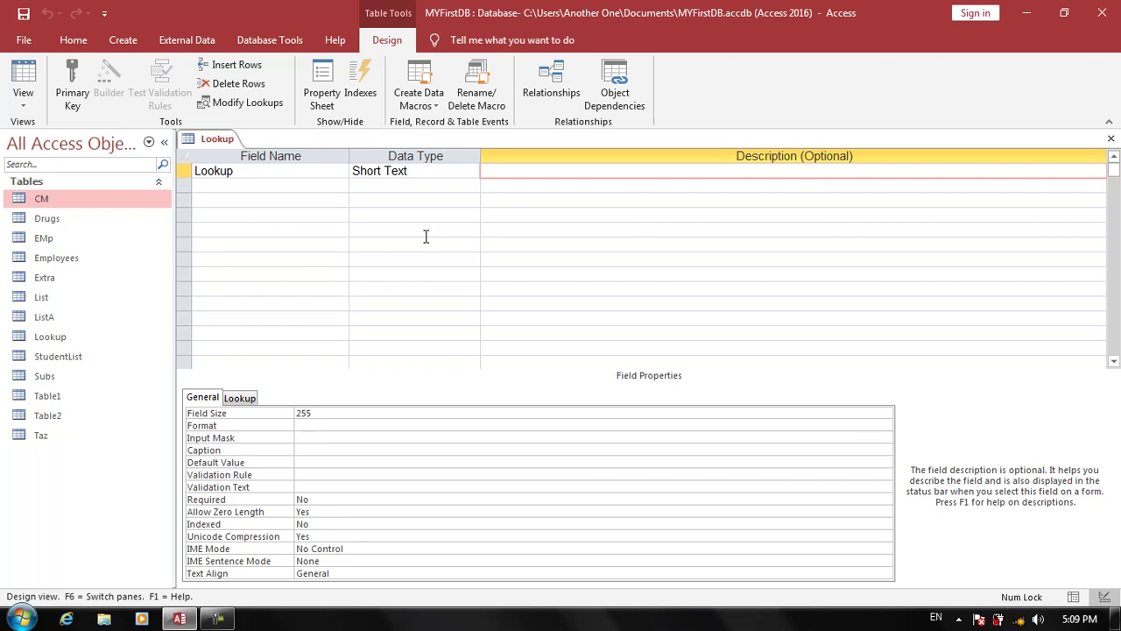
- Examine the Lookup field's Display Control property in its Lookup settings
click(366, 185)
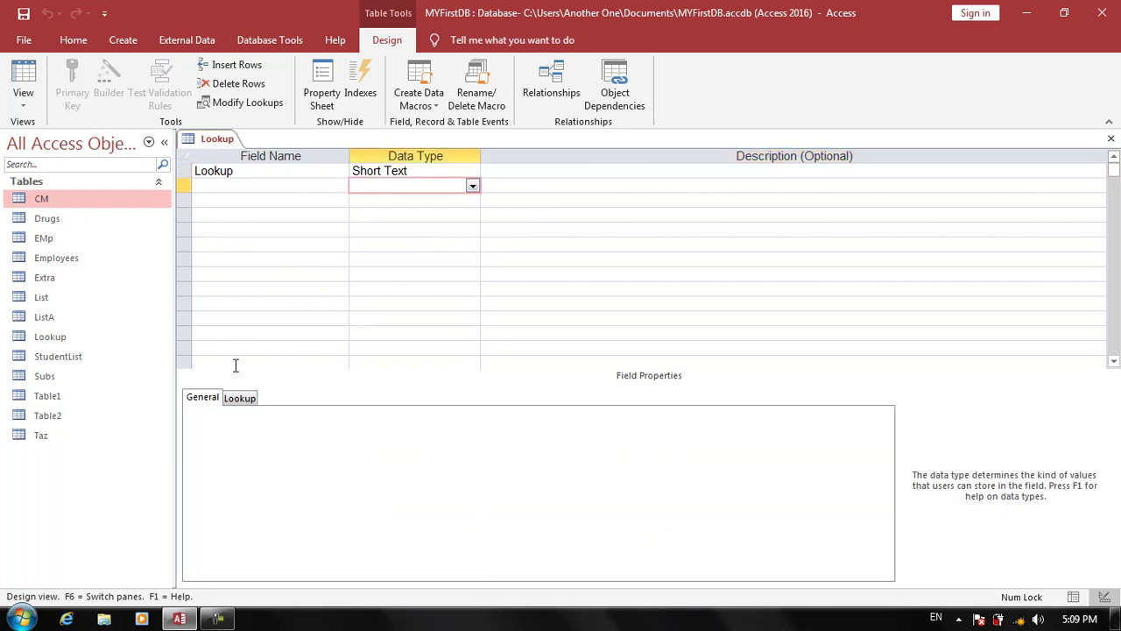
click(265, 178)
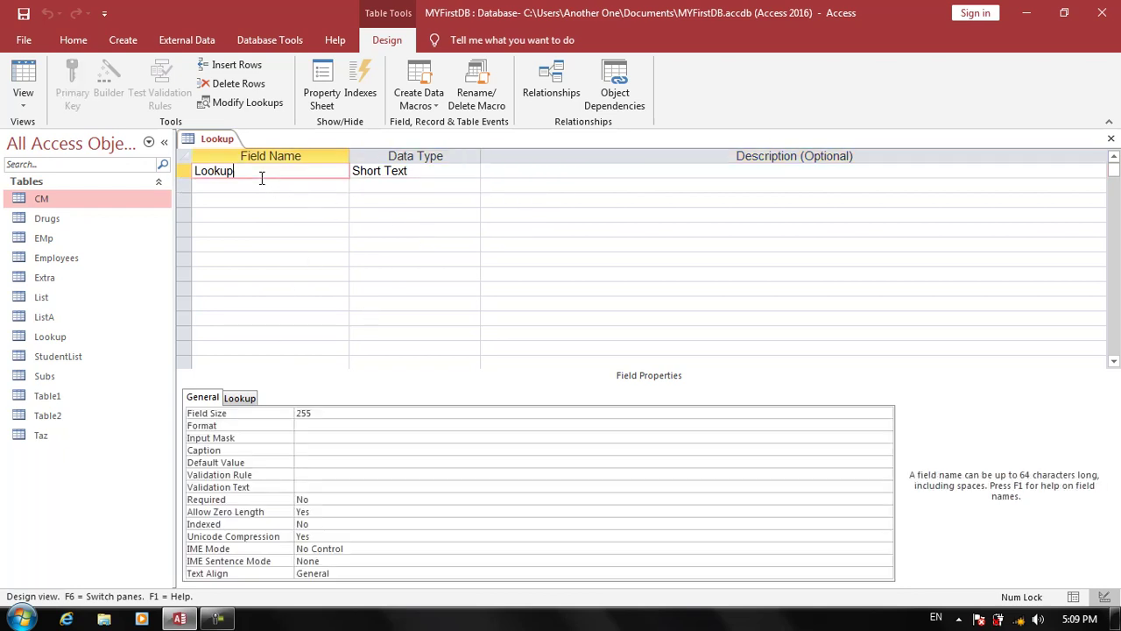
click(237, 400)
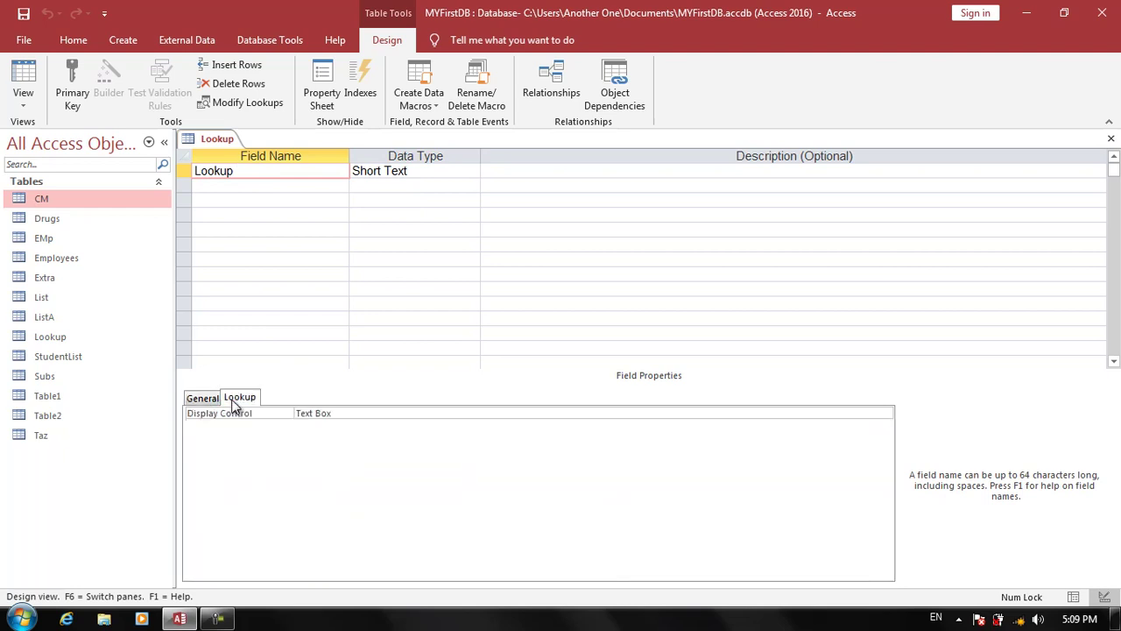
click(243, 412)
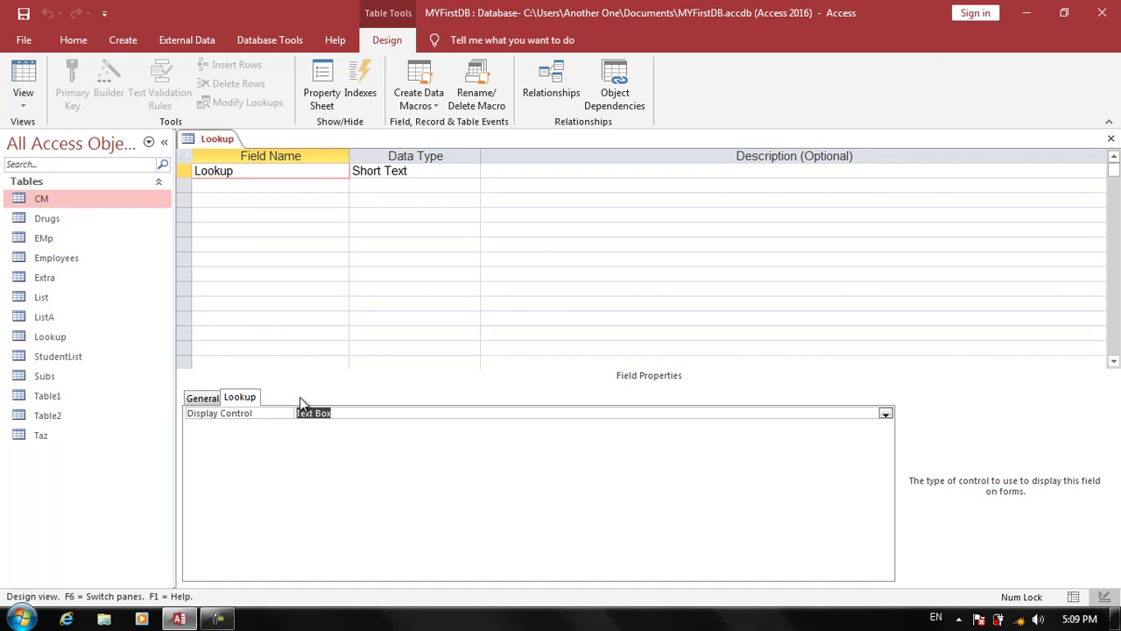
- Enter the test text c.mnvbk in the Lookup column in Datasheet view, and erase it
click(12, 77)
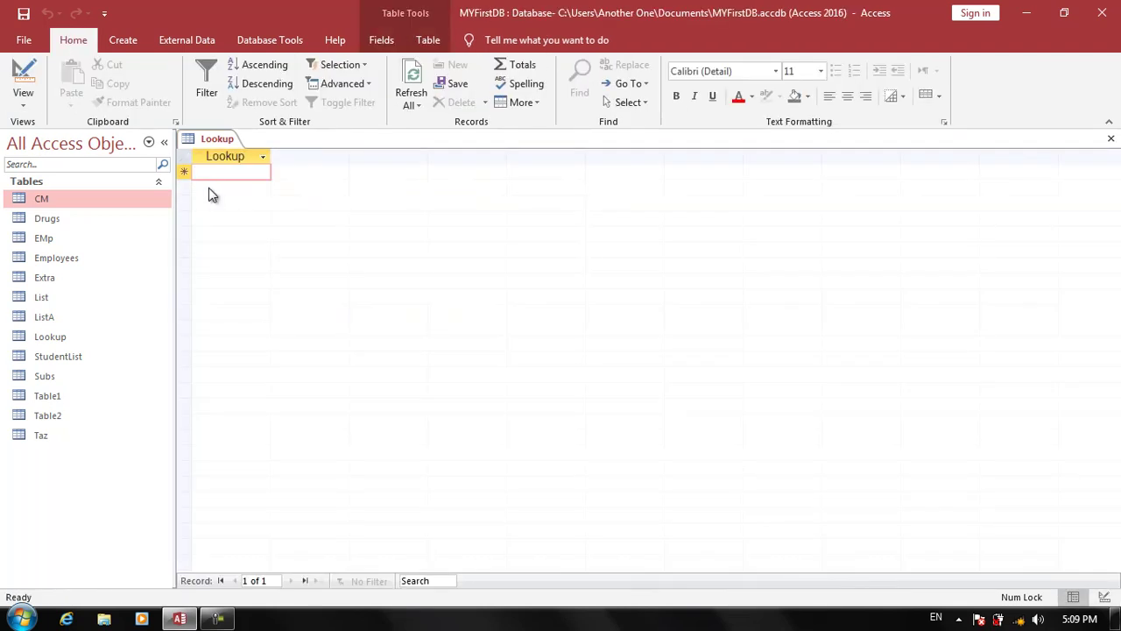
text(c.mnvbk)
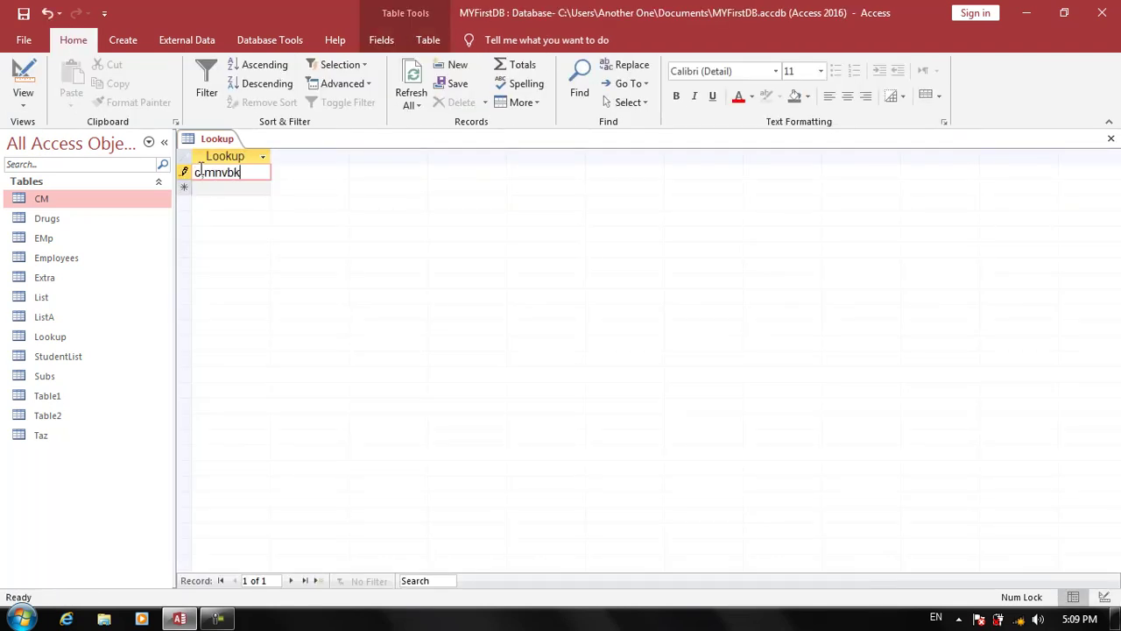
key(BackSpace)
key(BackSpace)
key(BackSpace)
key(BackSpace)
key(BackSpace)
key(BackSpace)
key(BackSpace)
- Return to Design view and examine the options available for the Lookup field's Display Control property
click(34, 86)
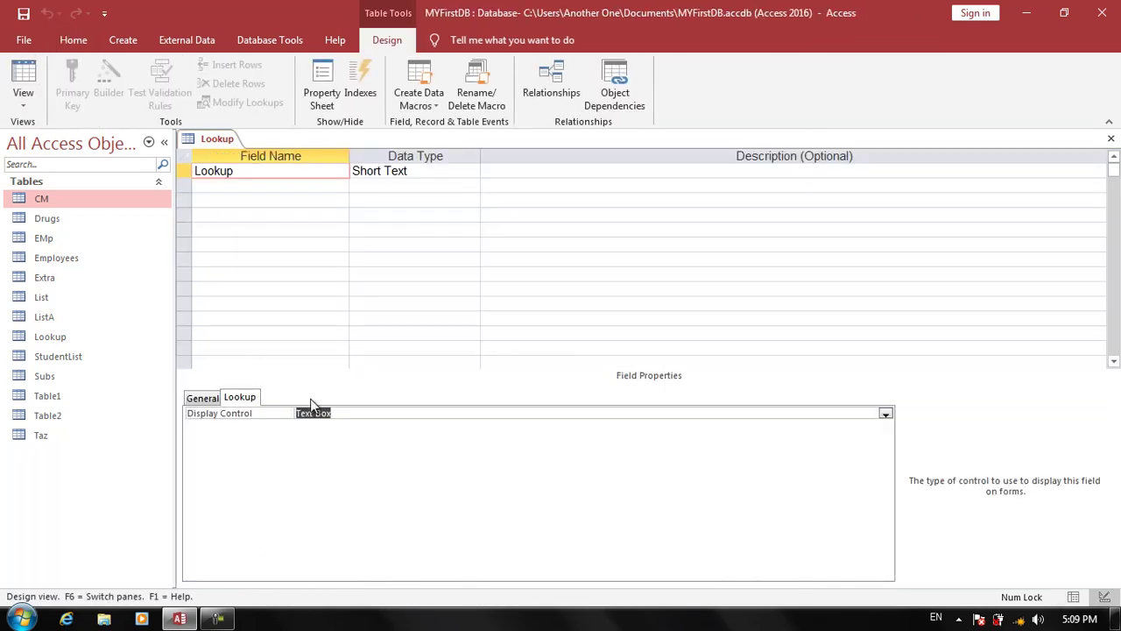
click(885, 414)
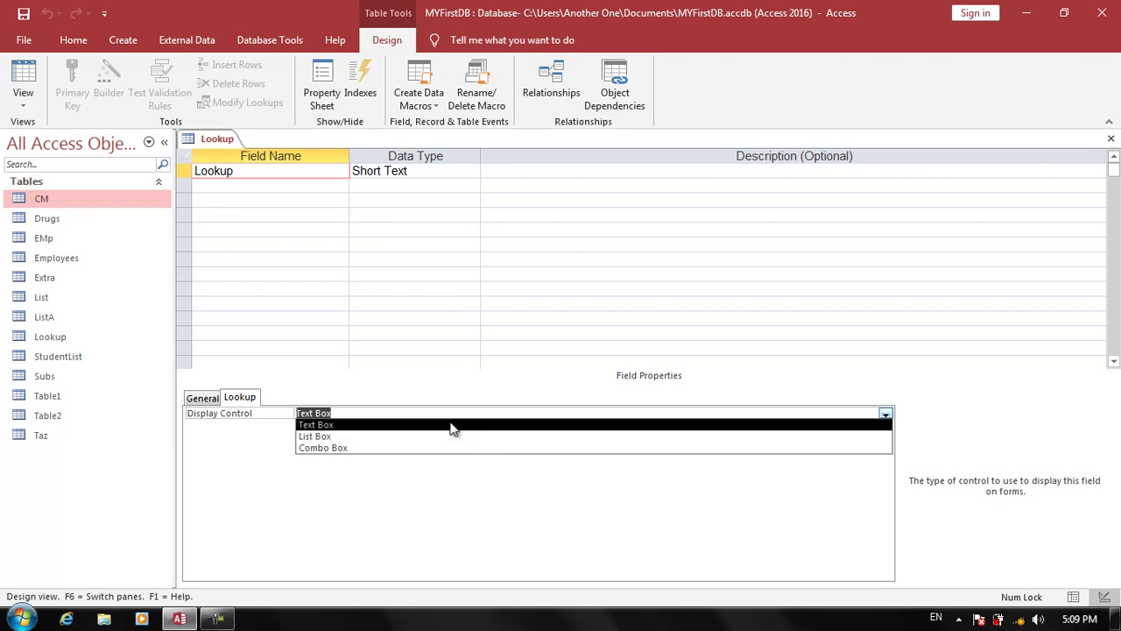
click(362, 351)
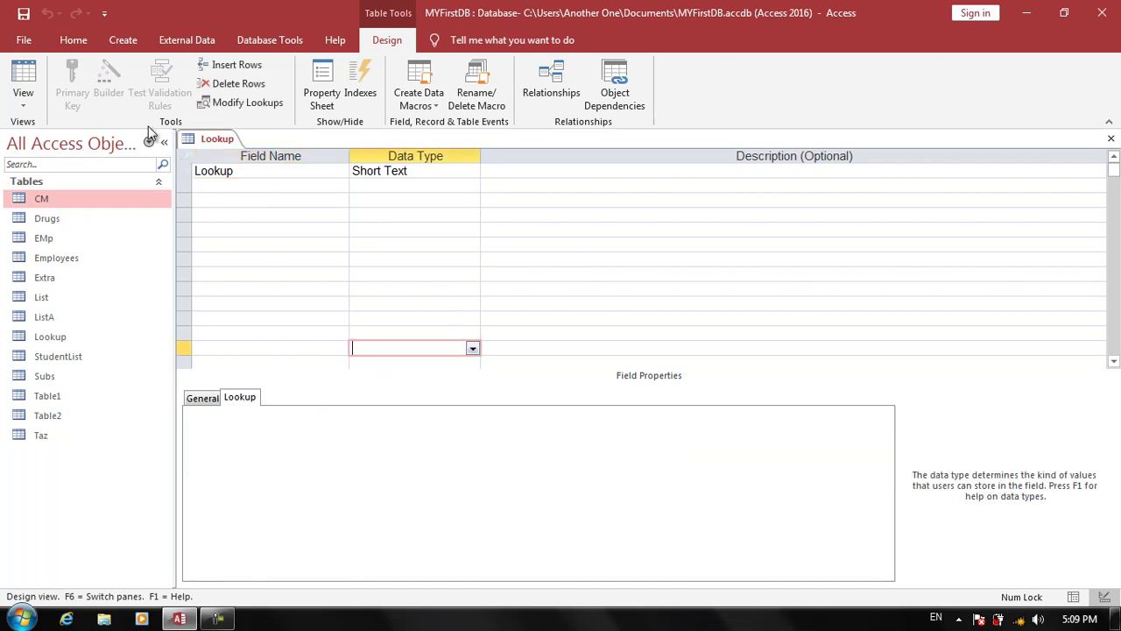
- Create a new form in Design view and draw a list box in its Detail section
click(108, 44)
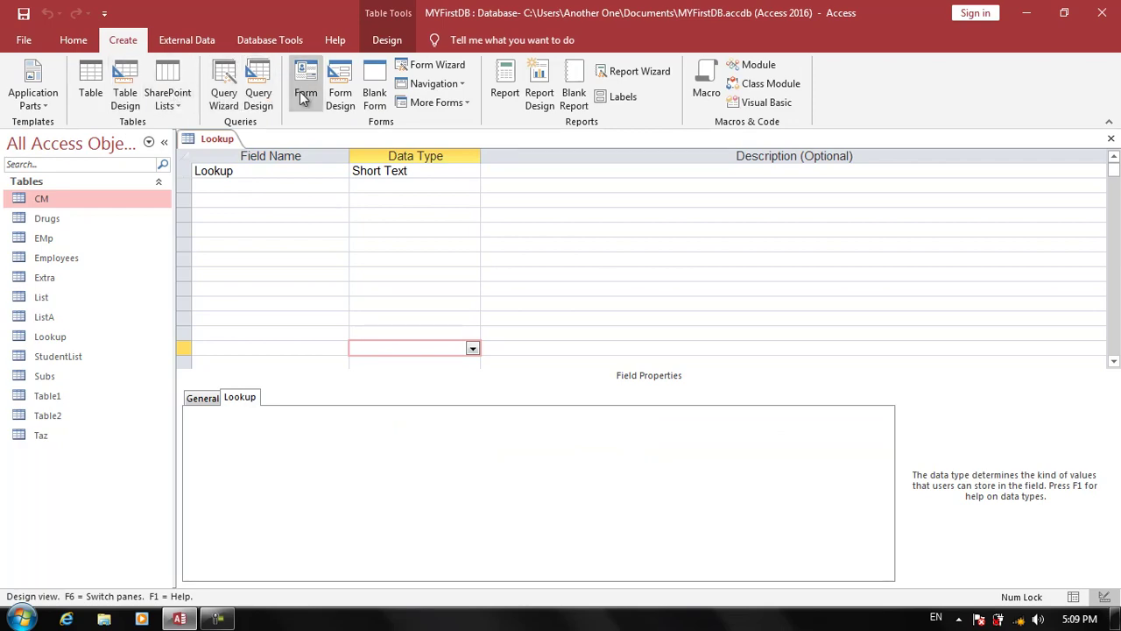
click(335, 97)
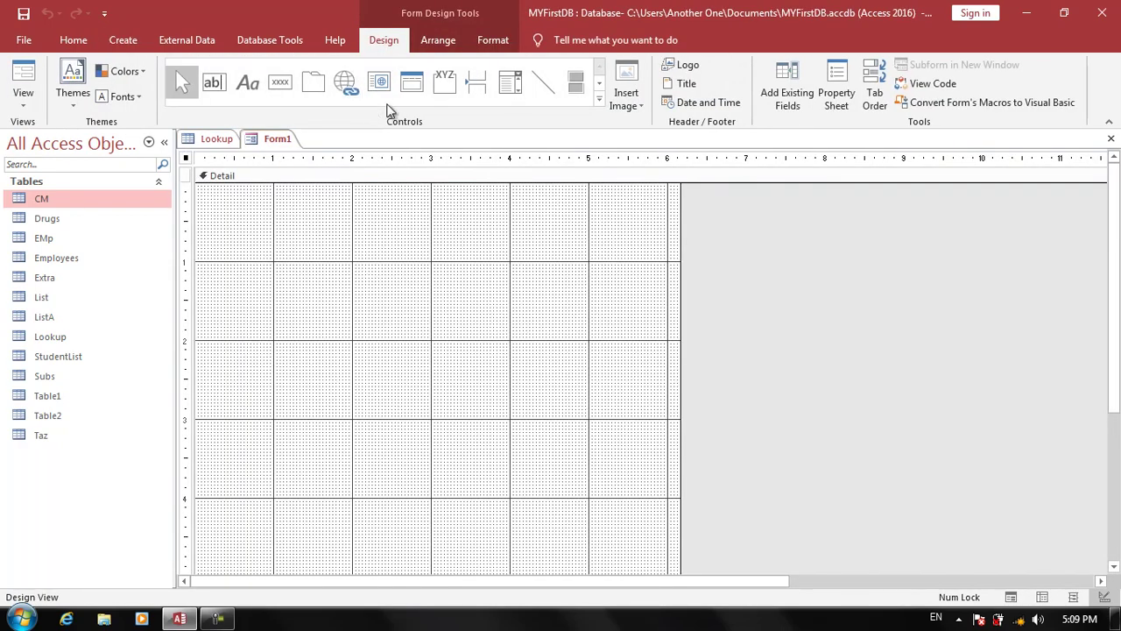
click(600, 96)
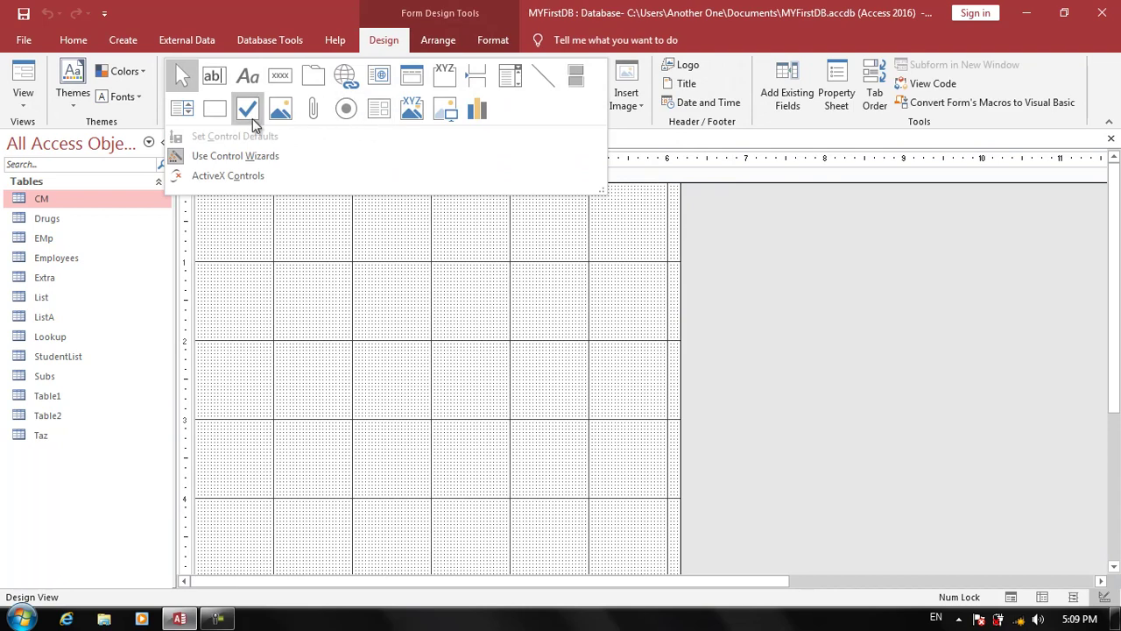
click(183, 106)
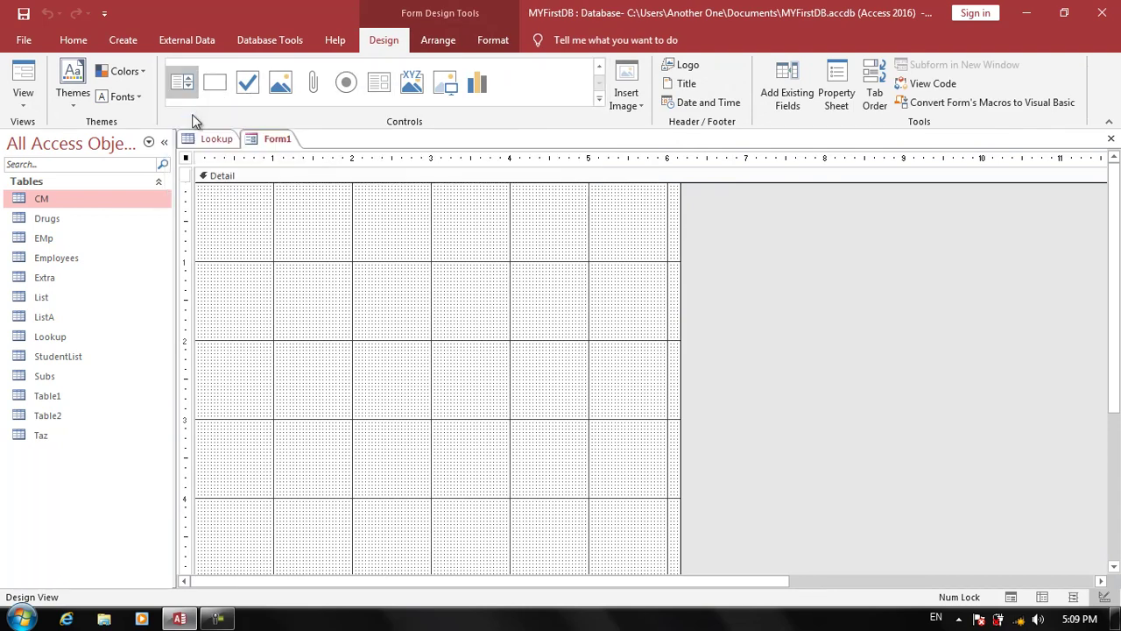
drag(260, 246, 425, 431)
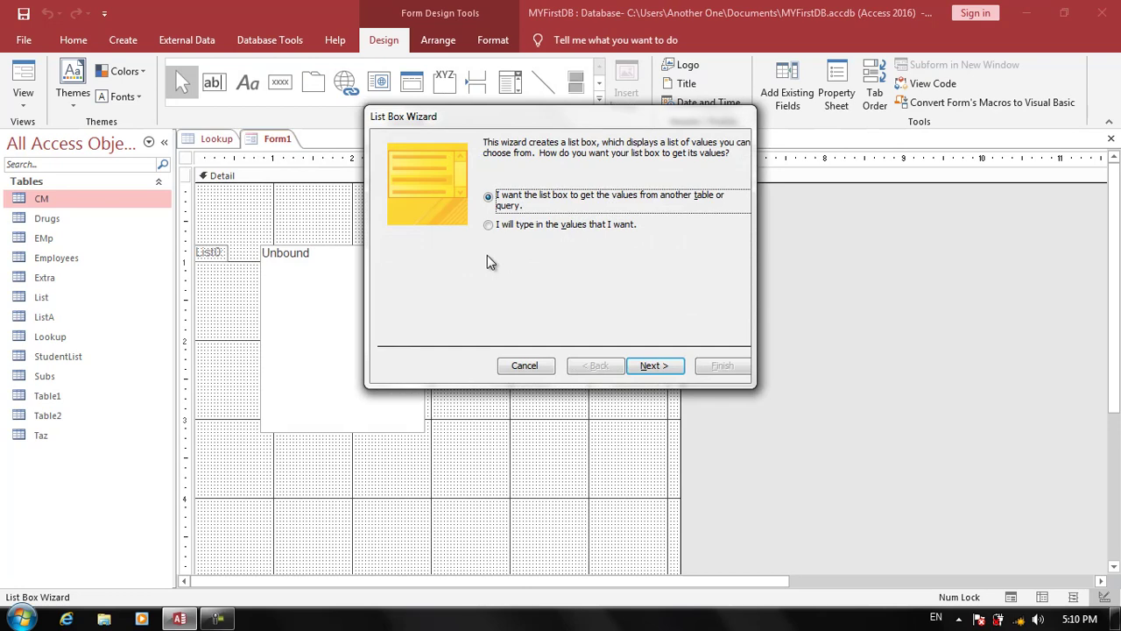
- Base the list box on the CM table's CompanyName field with no sort order, and finish the wizard
click(653, 365)
click(638, 366)
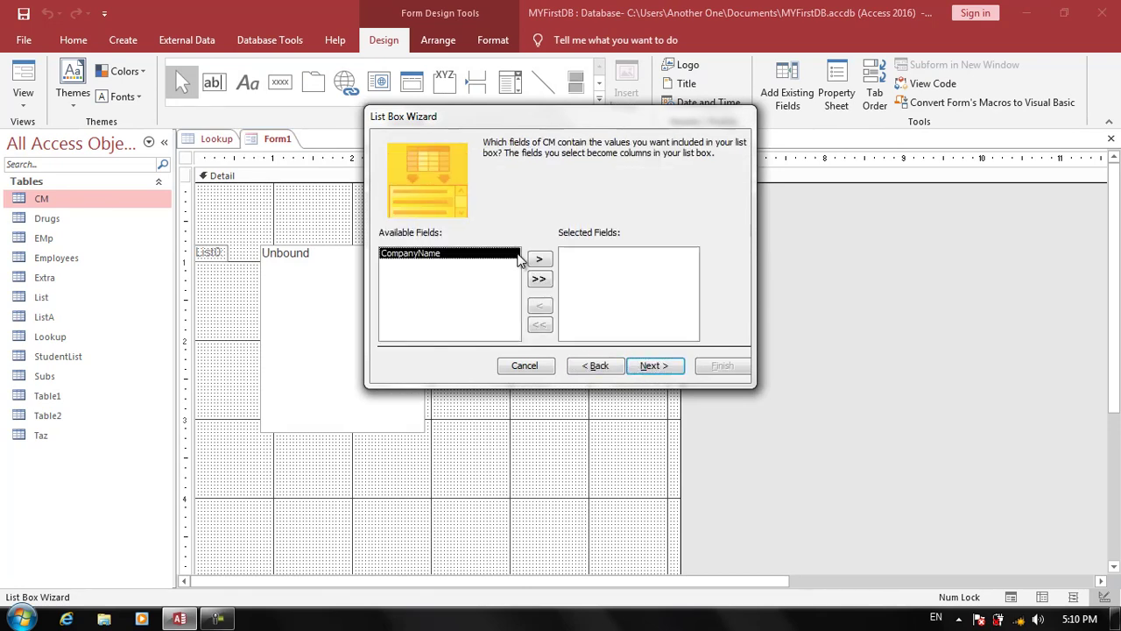
click(540, 279)
click(652, 366)
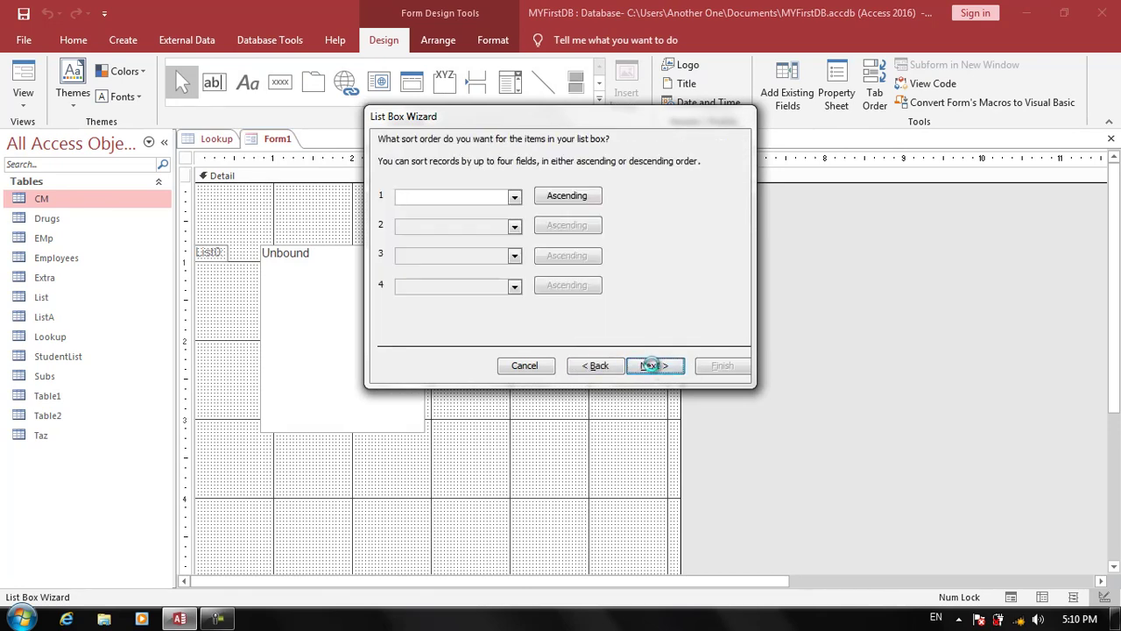
click(648, 365)
click(720, 365)
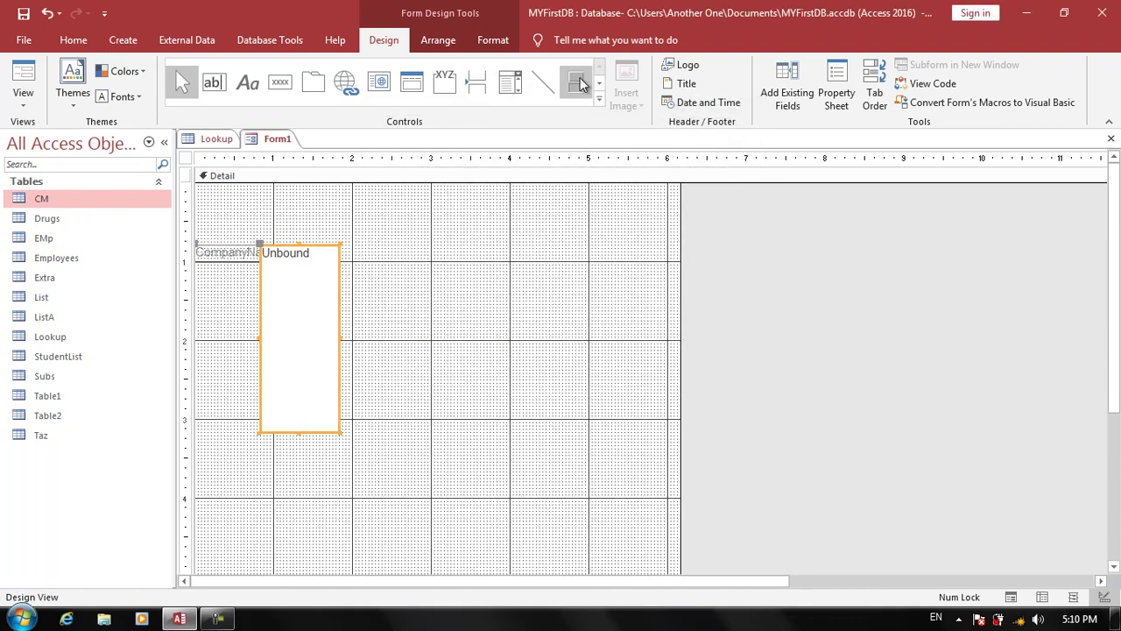
- Add a combo box beside the list box, based on the CM table's CompanyName field with no sort order, and finish the wizard
click(513, 81)
click(467, 258)
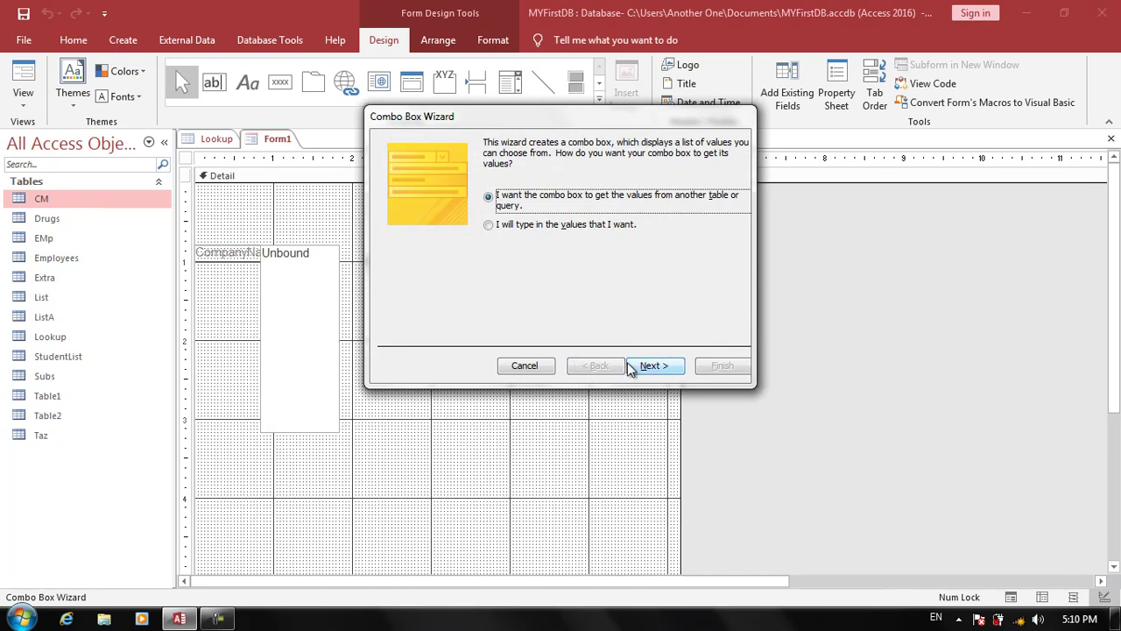
click(646, 366)
click(646, 365)
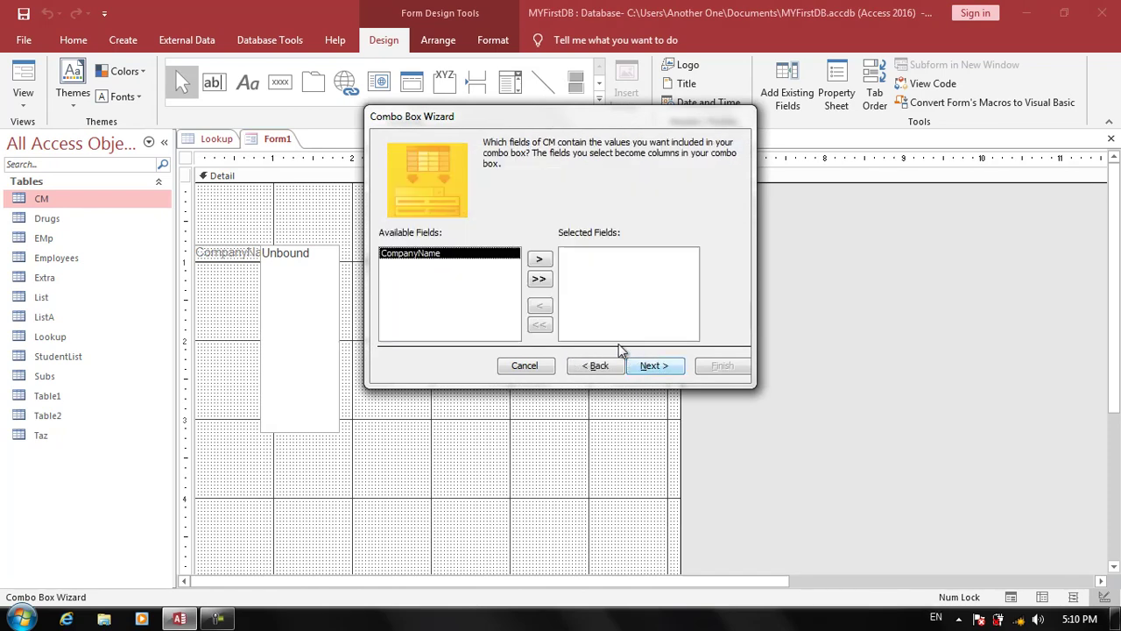
click(540, 279)
click(648, 365)
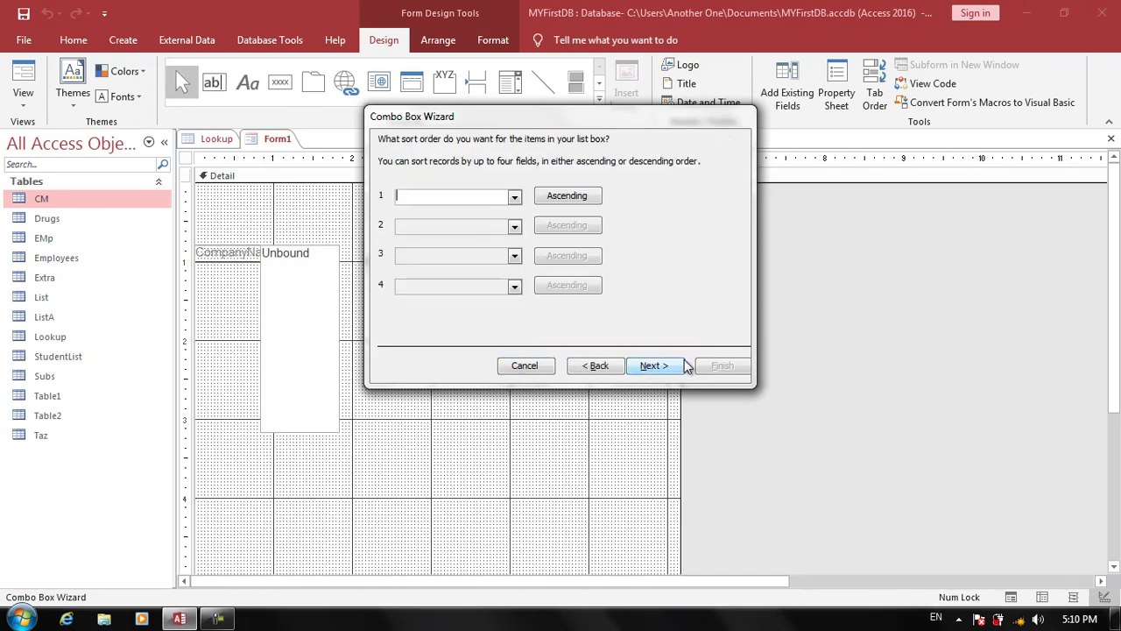
click(659, 365)
click(716, 367)
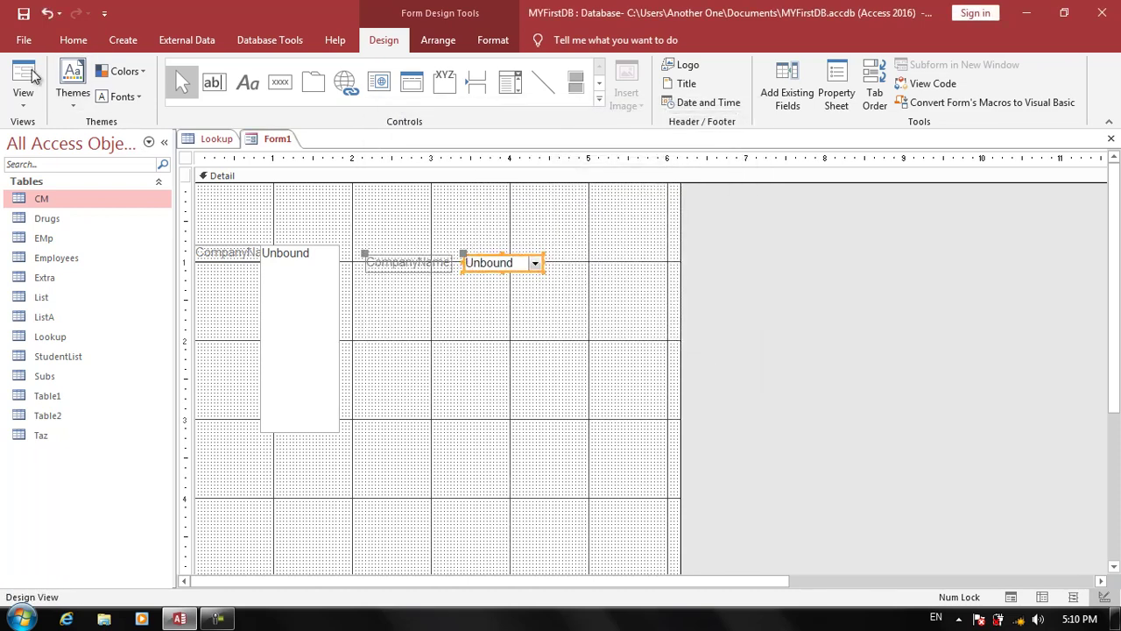
- Try the controls in Form view, choosing Asia in the list box and Hybat in the combo box, and close the form without saving
key(F5)
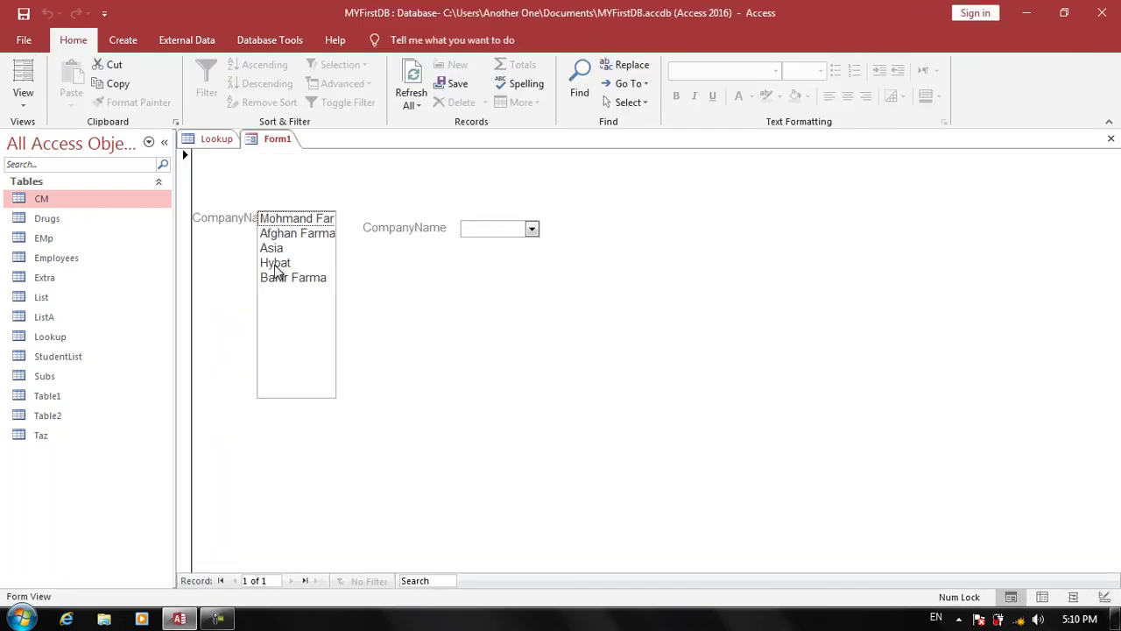
click(276, 266)
click(279, 226)
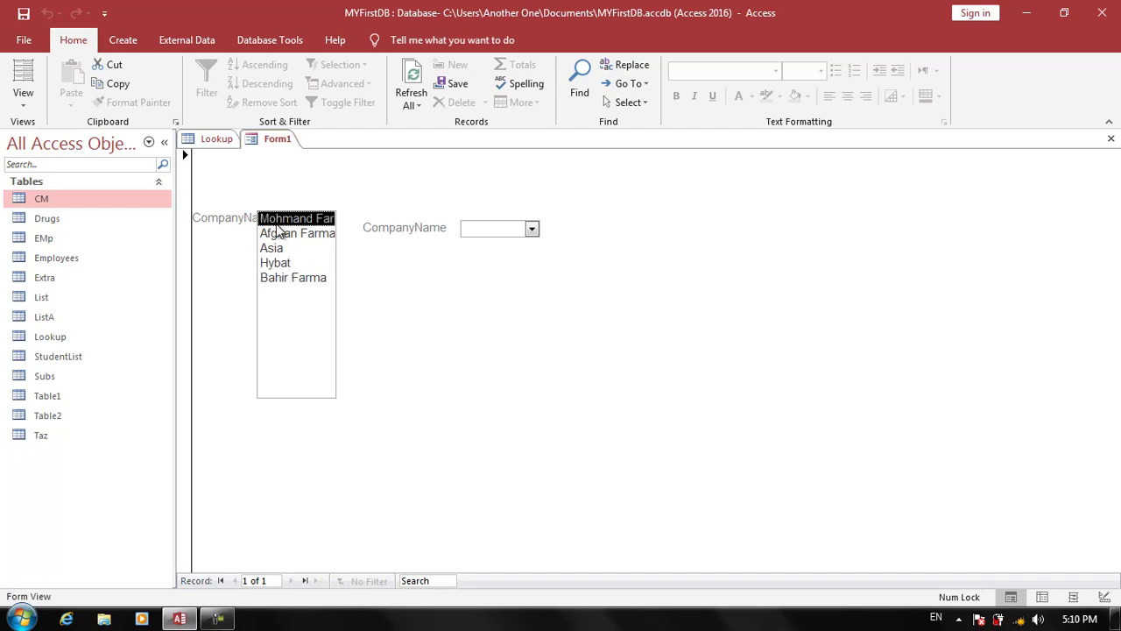
click(294, 279)
click(276, 250)
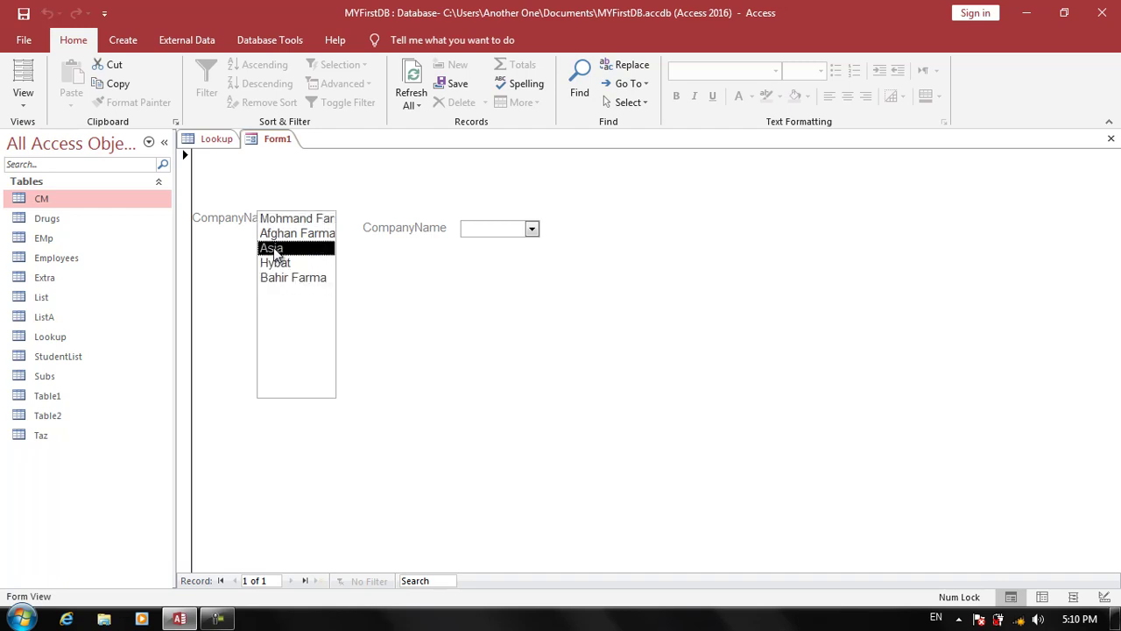
click(533, 228)
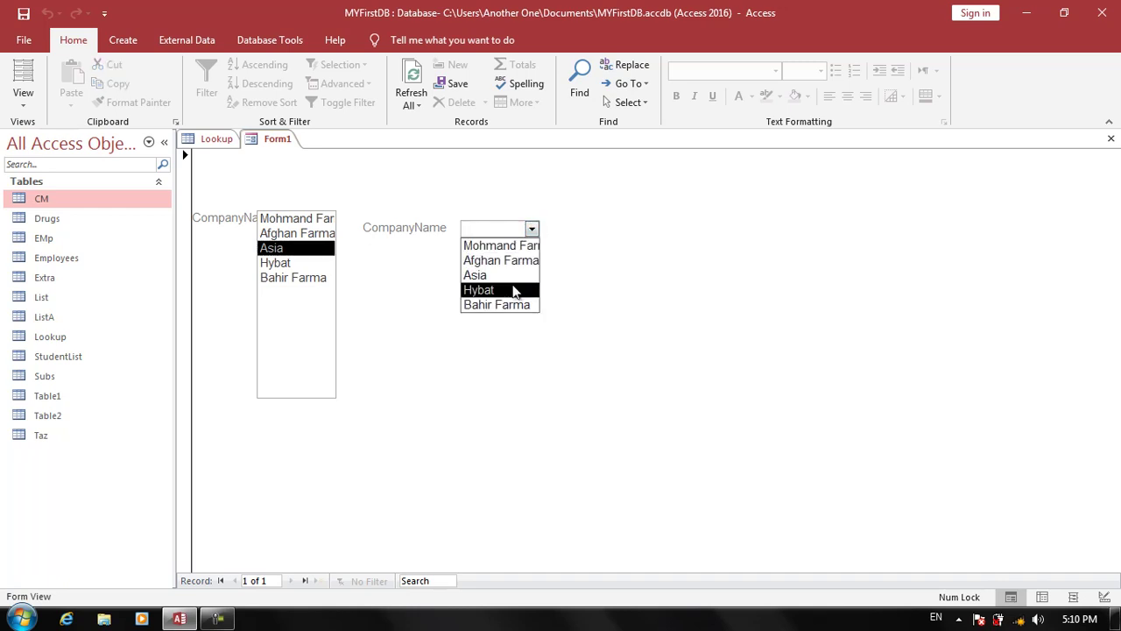
click(514, 290)
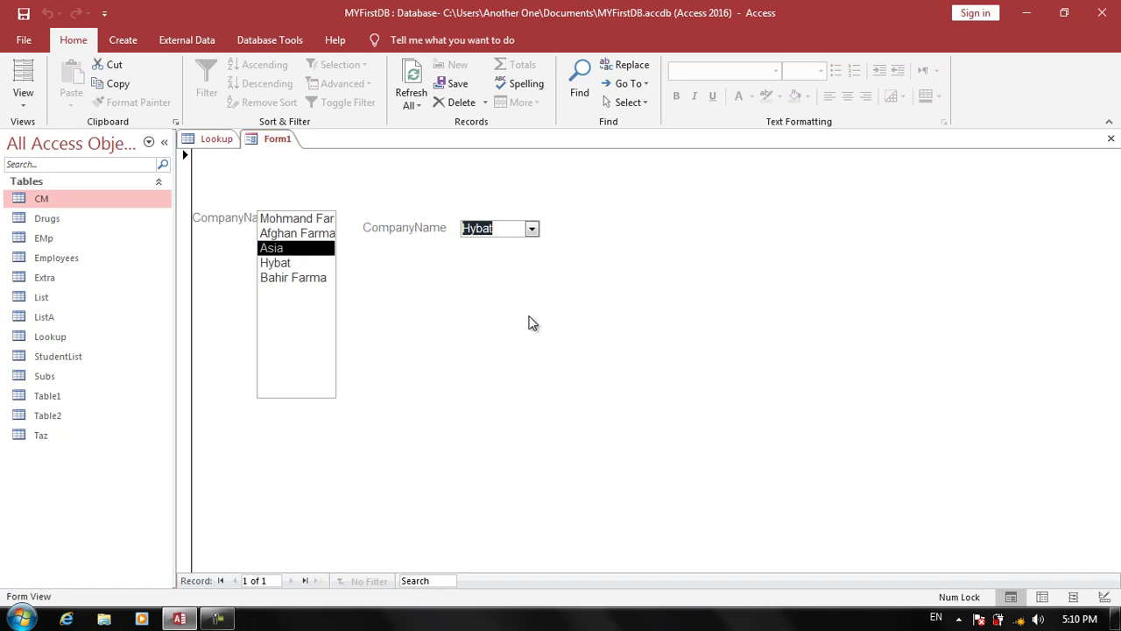
key(ctrl+w)
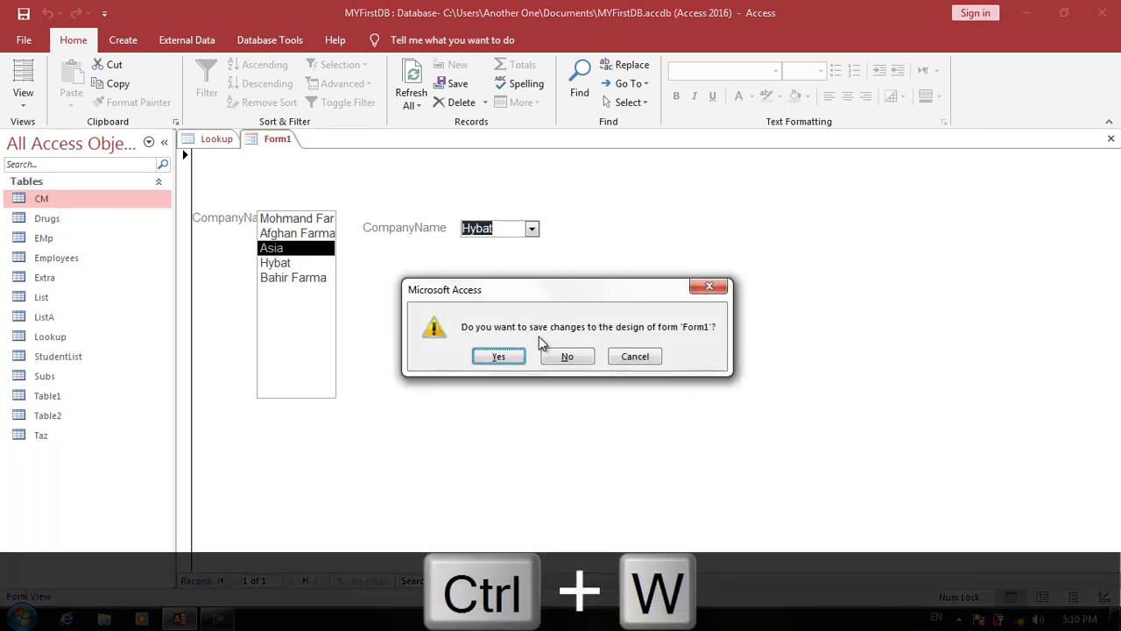
click(563, 356)
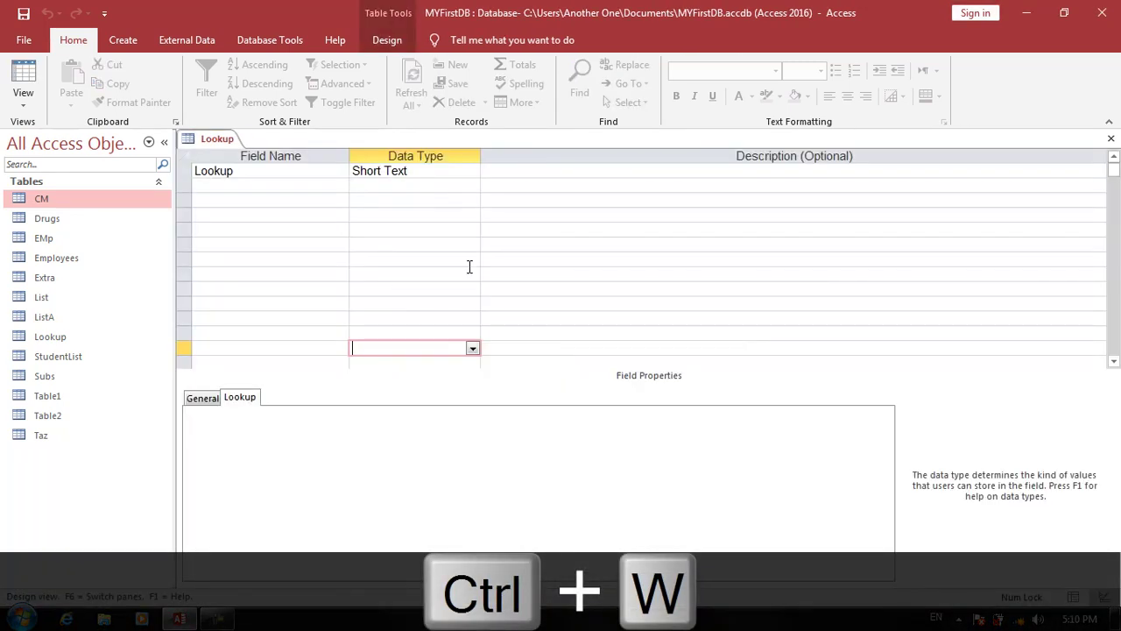
- Set the Lookup field's Display Control property to Combo Box
click(428, 171)
click(413, 415)
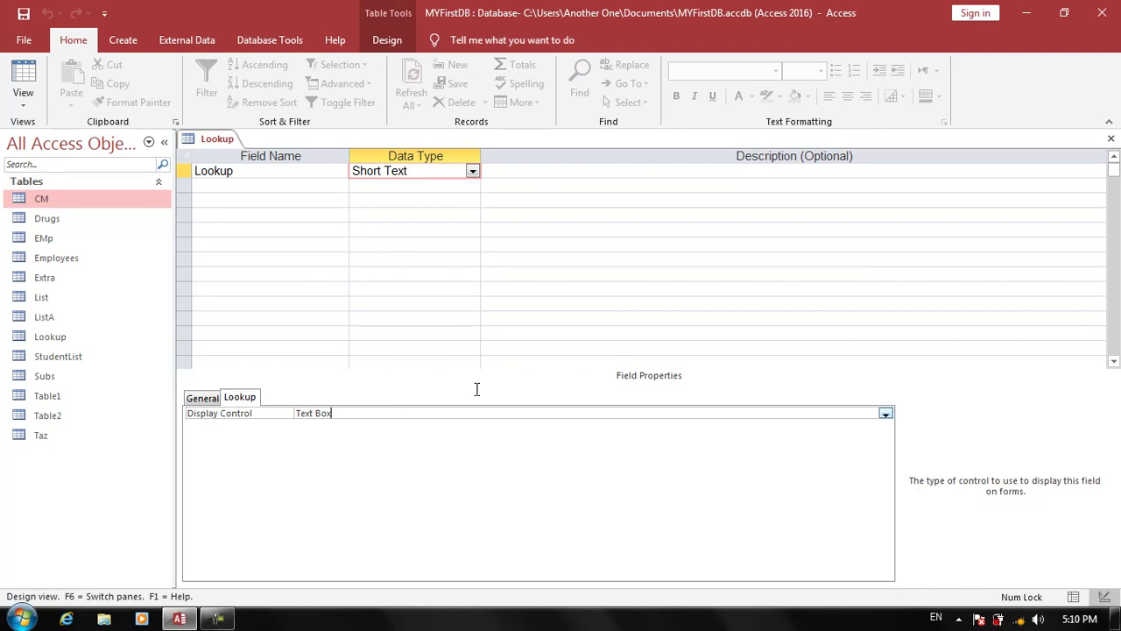
click(886, 415)
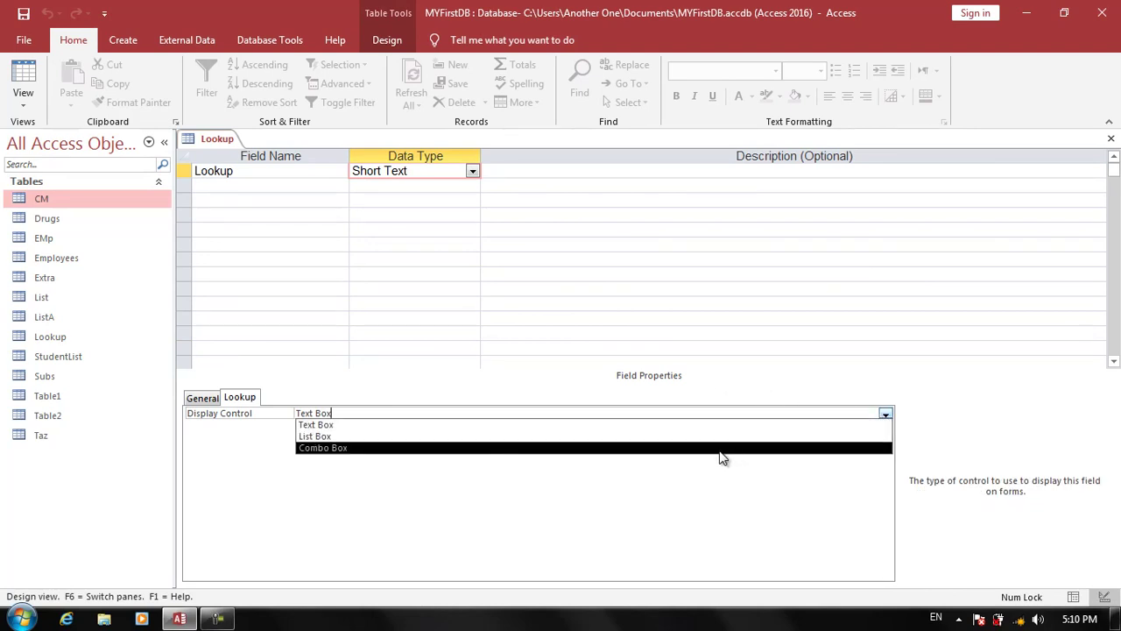
click(720, 450)
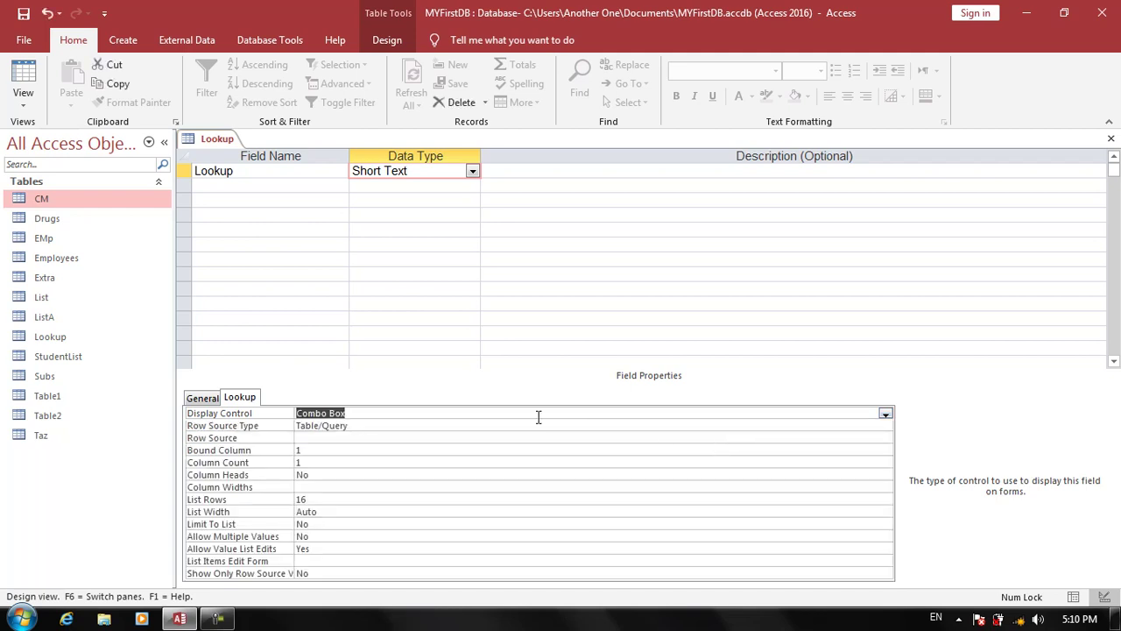
- Keep the Lookup field's Row Source Type as Table/Query and set its Row Source to the CM table
click(252, 429)
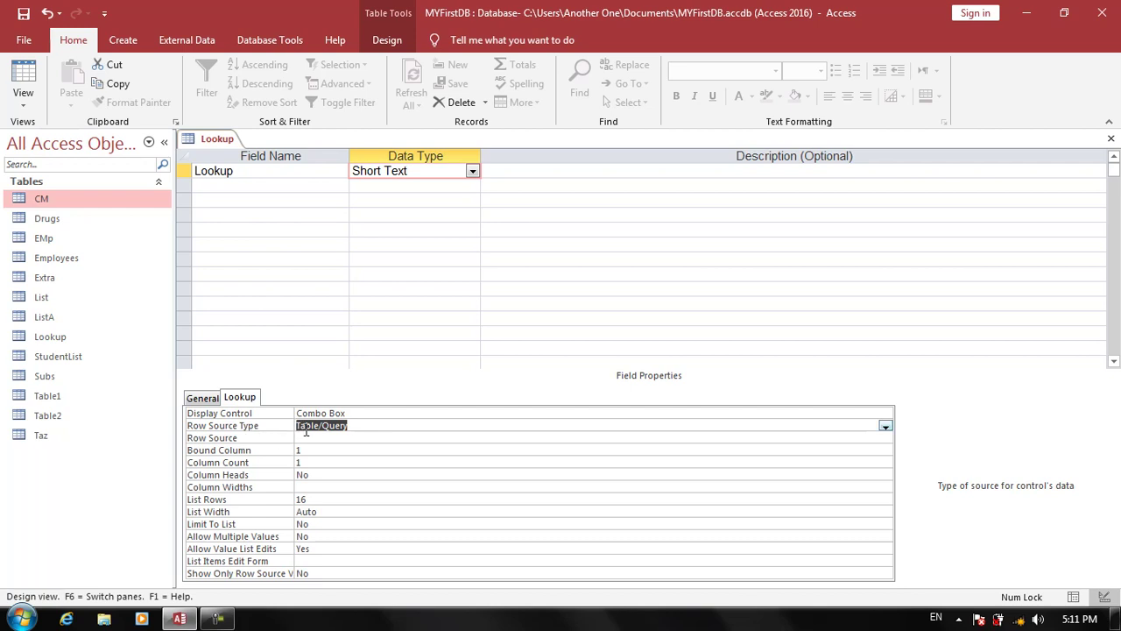
click(885, 426)
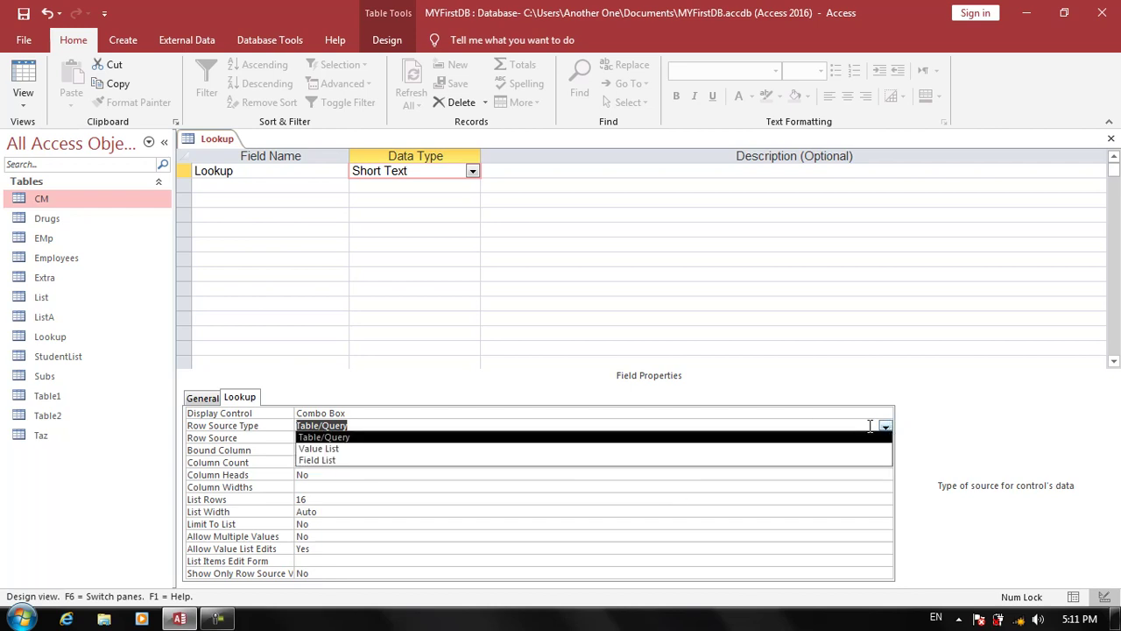
click(520, 438)
click(485, 437)
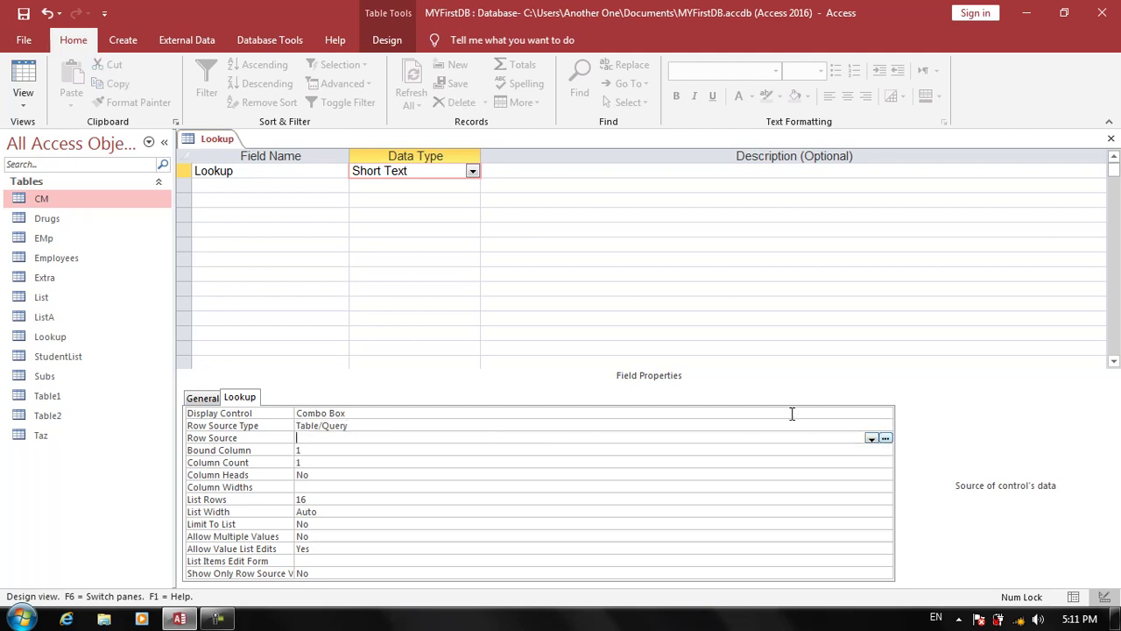
click(872, 439)
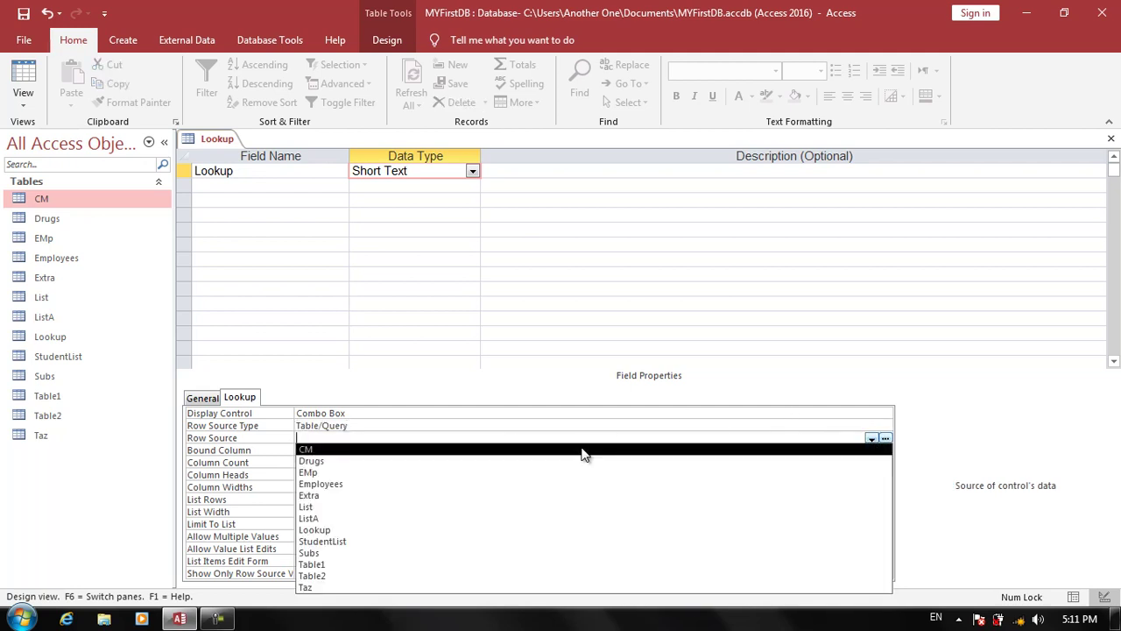
click(530, 446)
- Save the table and compare the Lookup column's drop-down entries in Datasheet view with the CM table's records
click(23, 80)
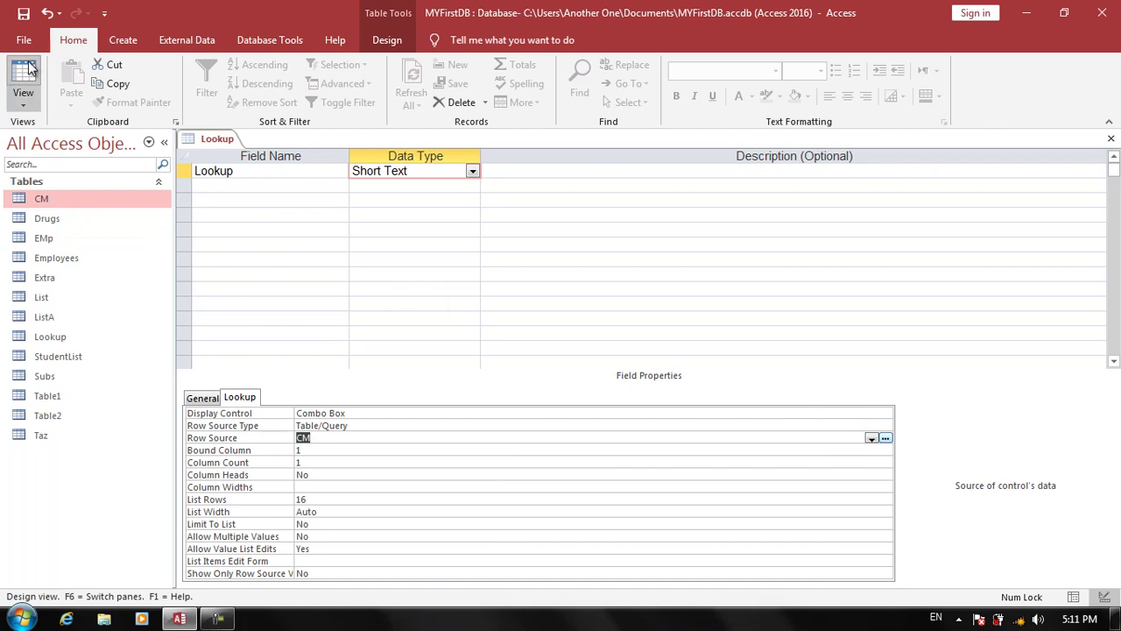
click(528, 360)
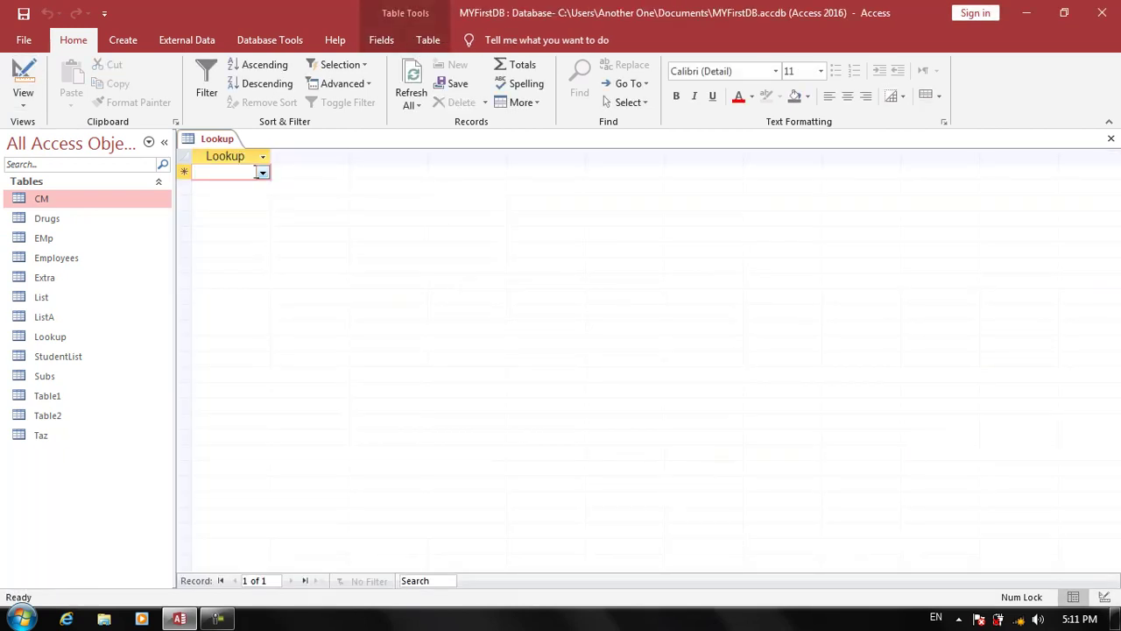
click(262, 172)
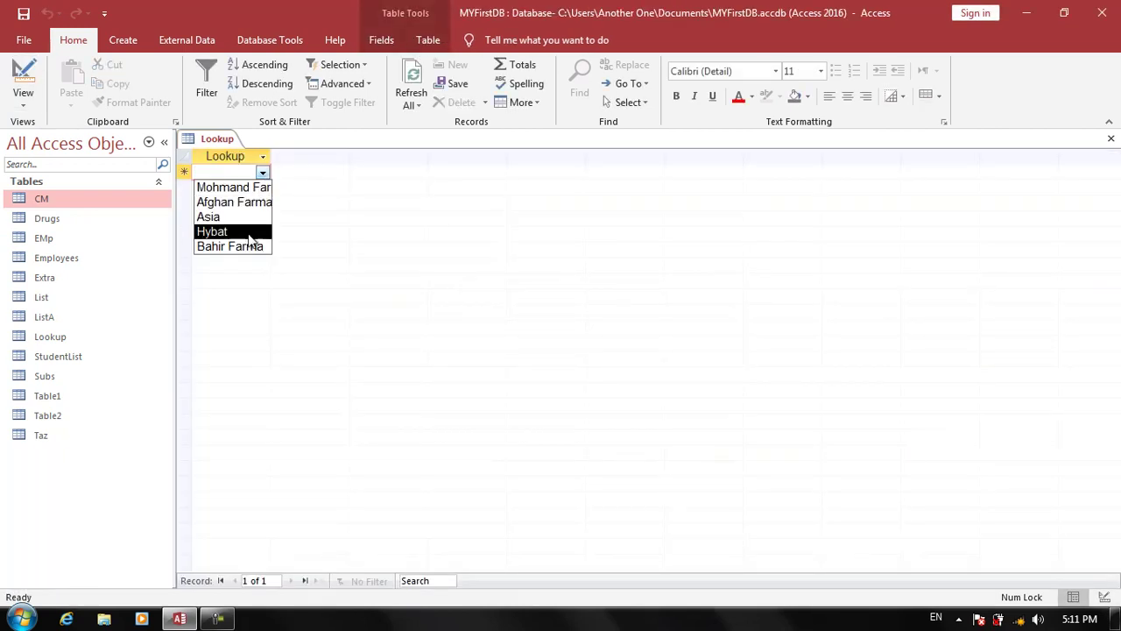
double_click(121, 195)
key(ctrl+w)
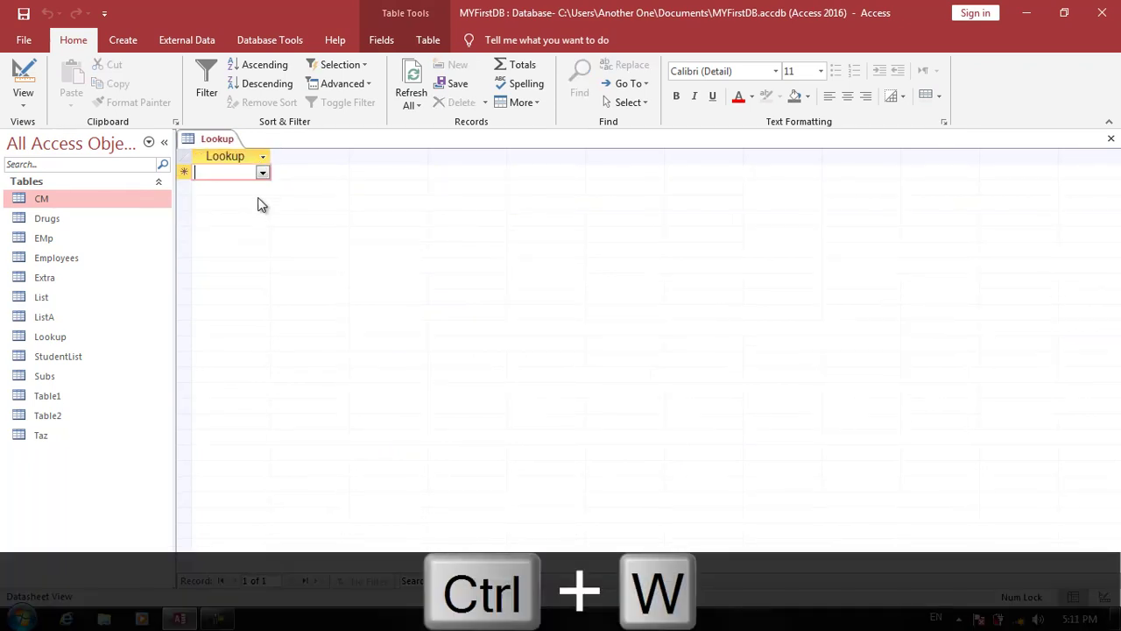
click(262, 173)
- In Design view, set the Lookup field's Row Source Type to Value List and its Row Source to One;Two;Three;Four;Five
click(22, 77)
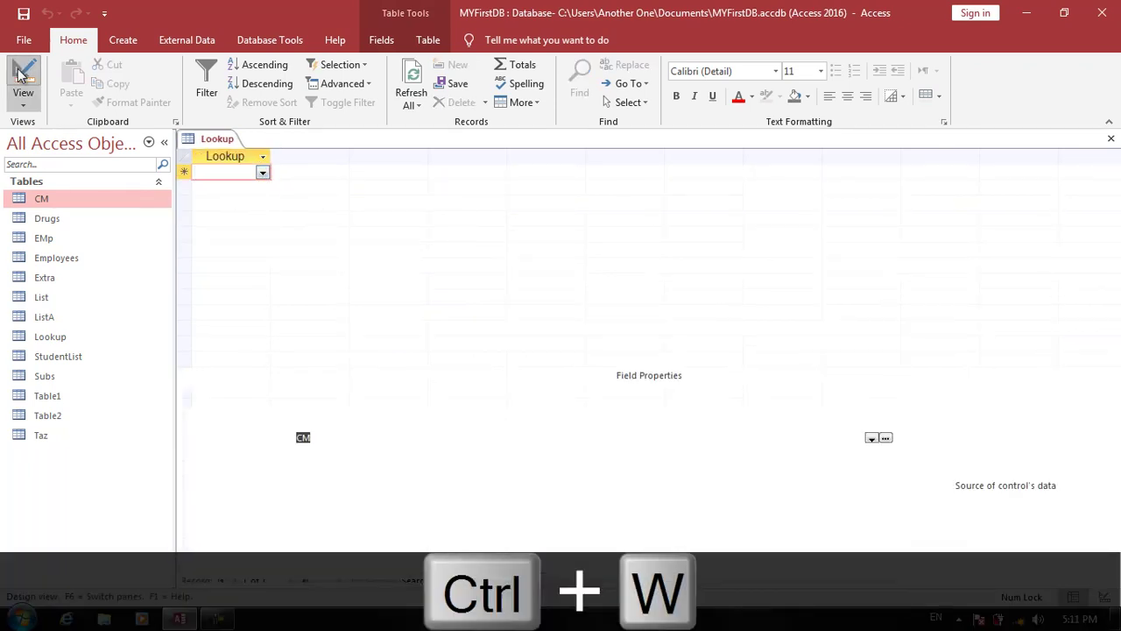
click(403, 426)
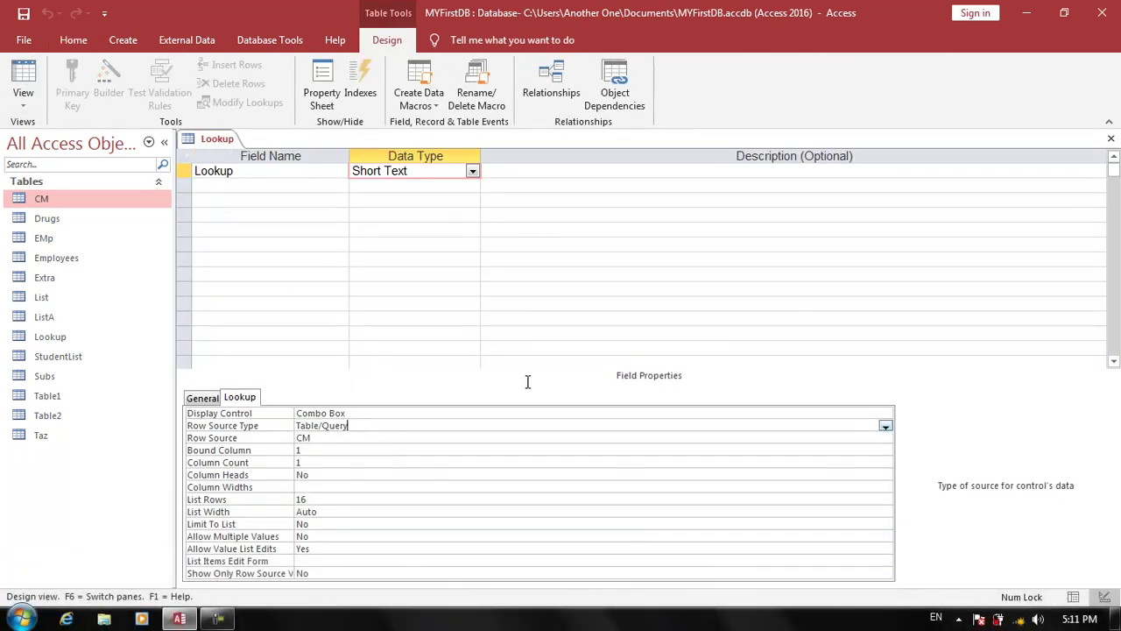
click(885, 426)
click(530, 449)
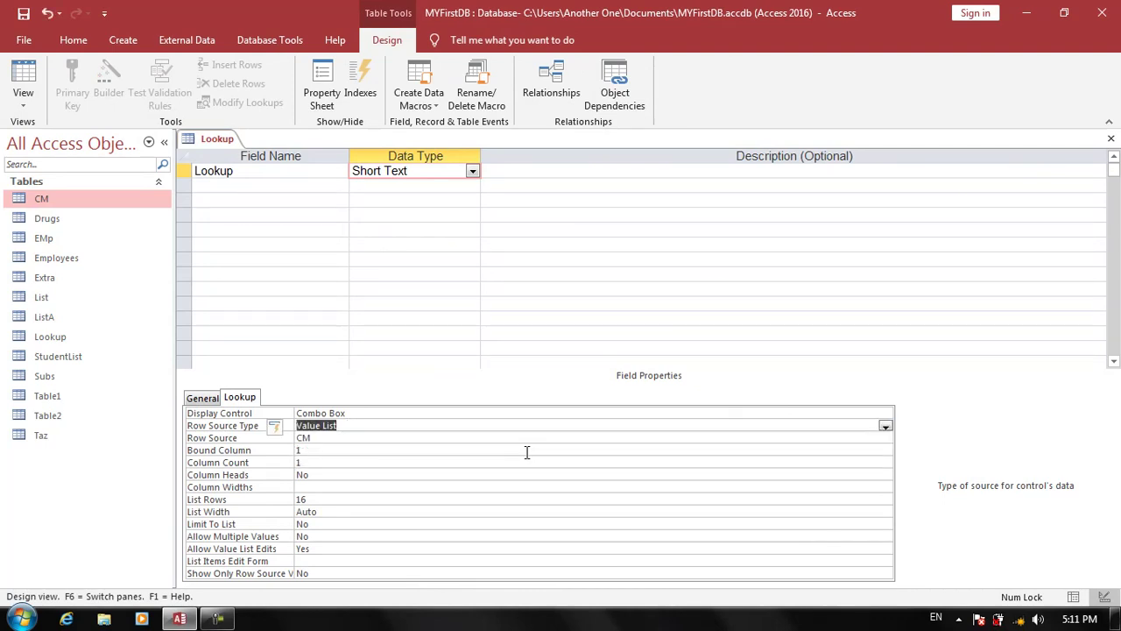
click(260, 437)
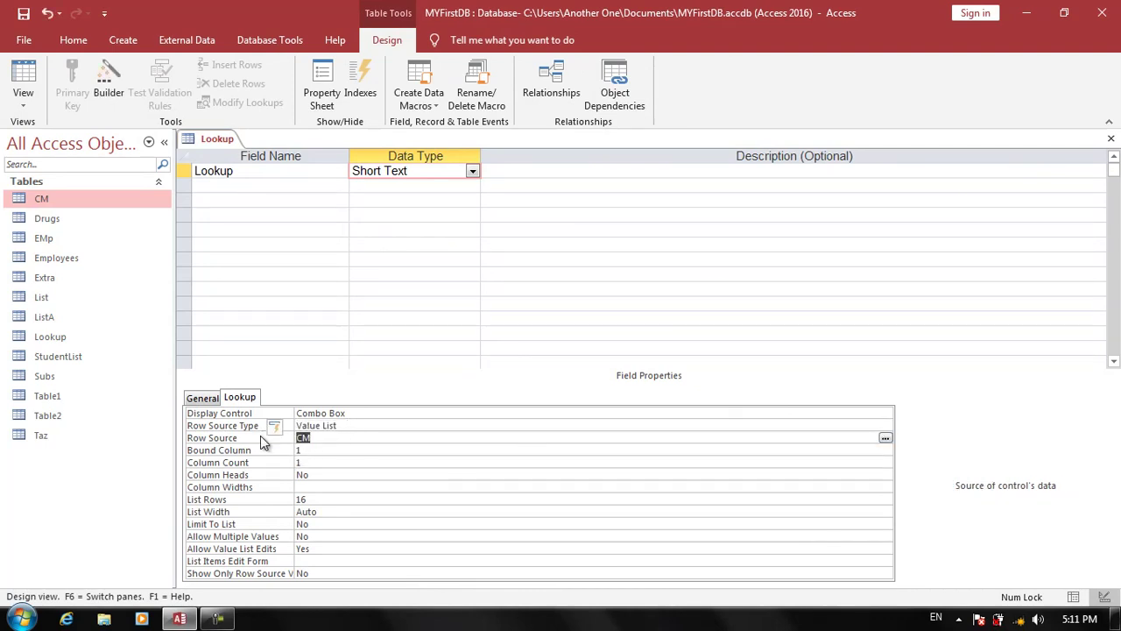
text(One,Two,Three,Four,Five)
key(Return)
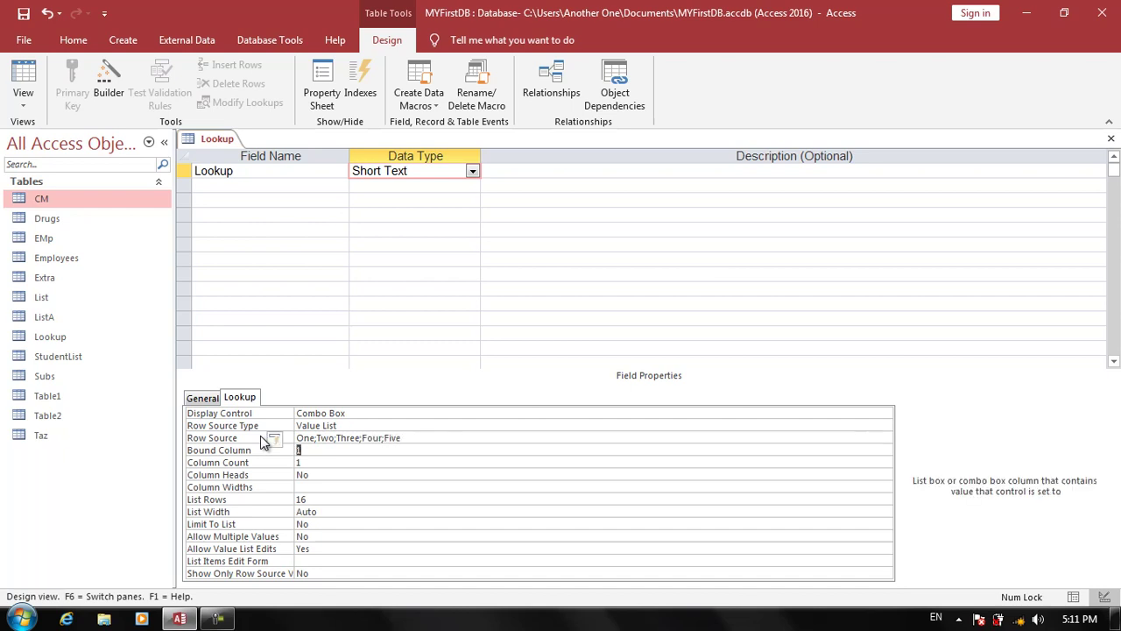
- Save the table and examine the Lookup column's drop-down entries in Datasheet view
click(23, 74)
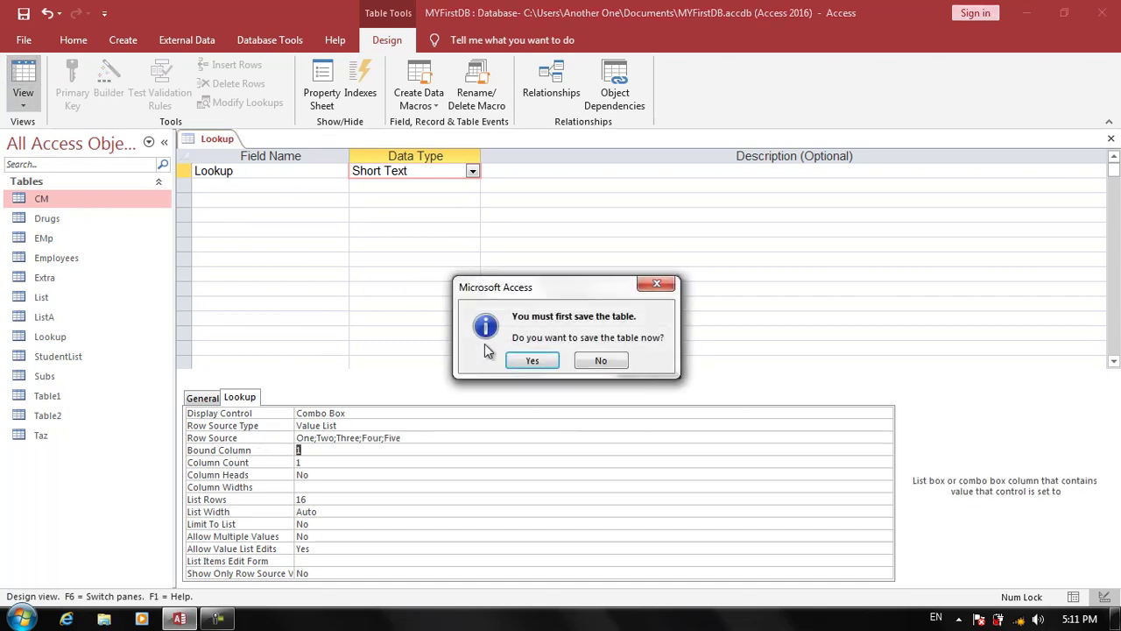
click(532, 360)
click(263, 172)
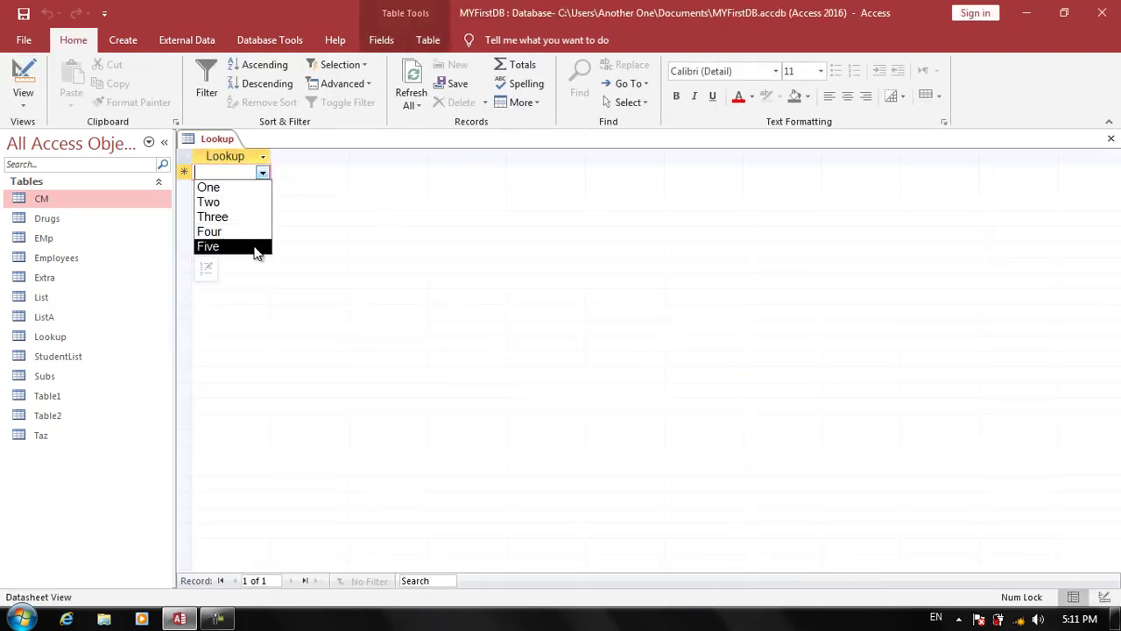
- Return to Design view and examine the Lookup field's Row Source values and Row Source Type property
click(23, 79)
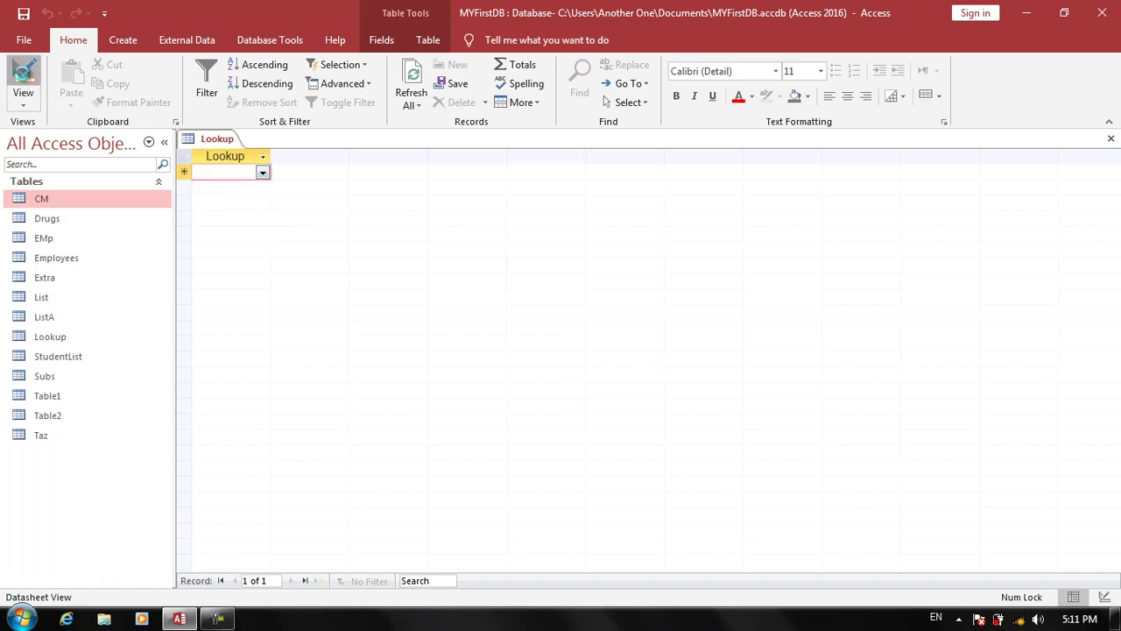
drag(404, 437, 296, 438)
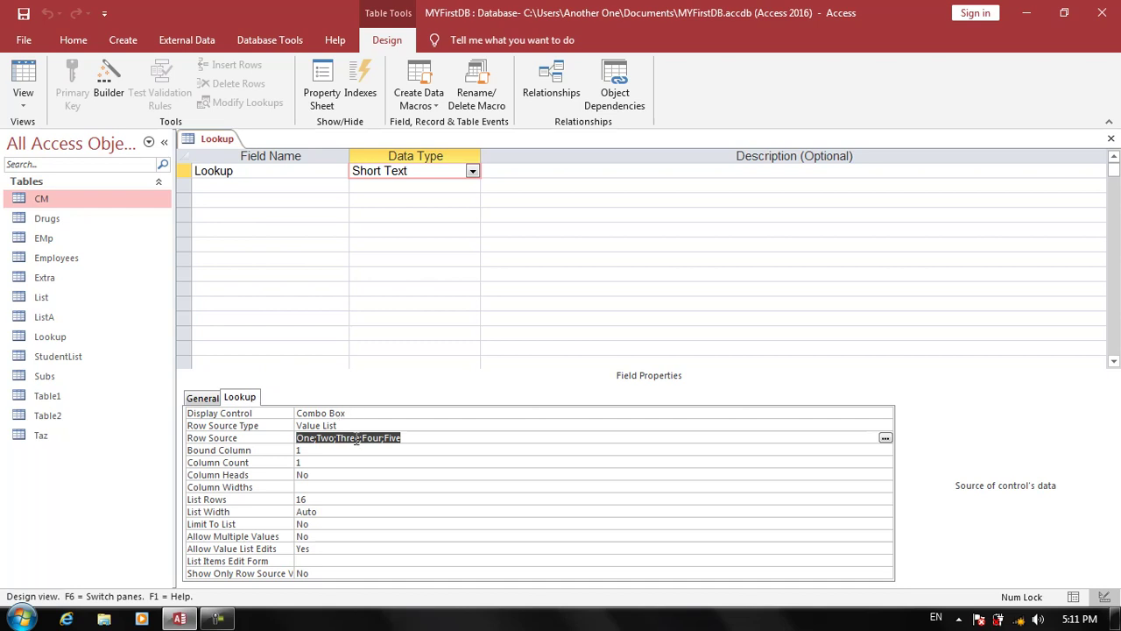
click(302, 437)
click(247, 439)
click(349, 425)
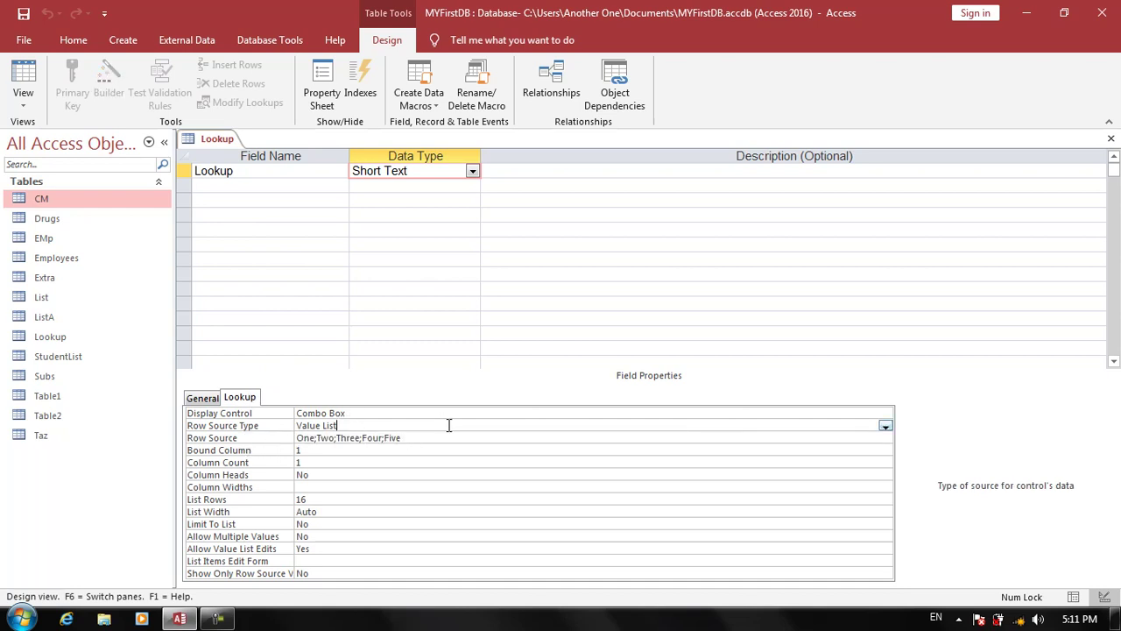